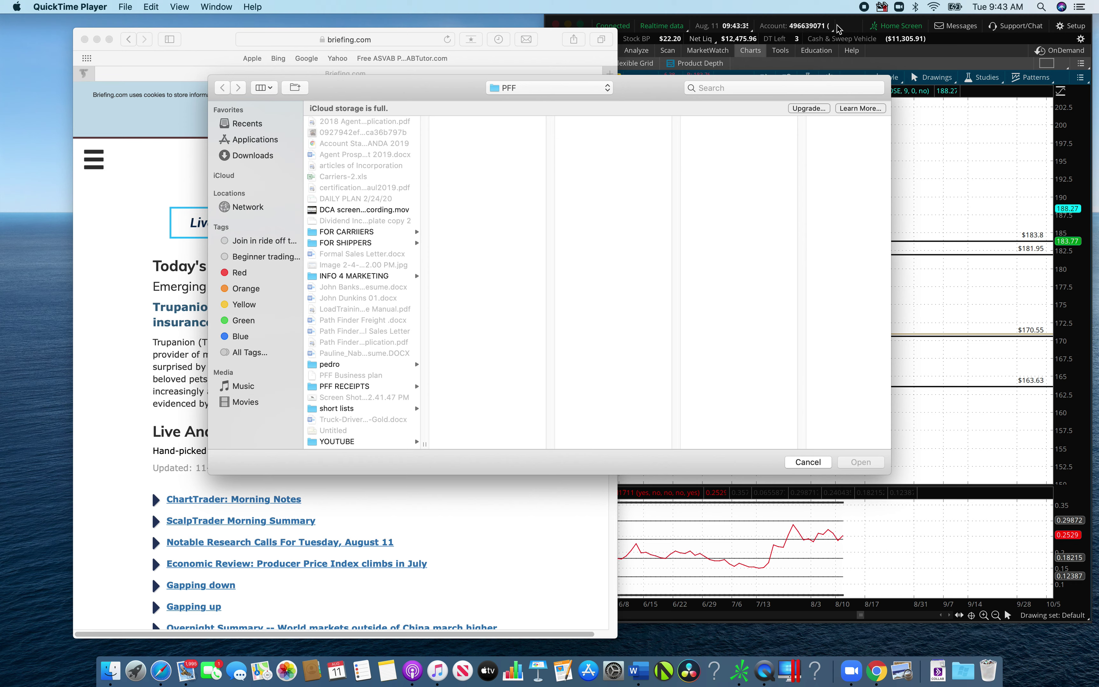
Bring the thinkorswim window to the front and maximize it to fill the screen.
left_click(858, 24)
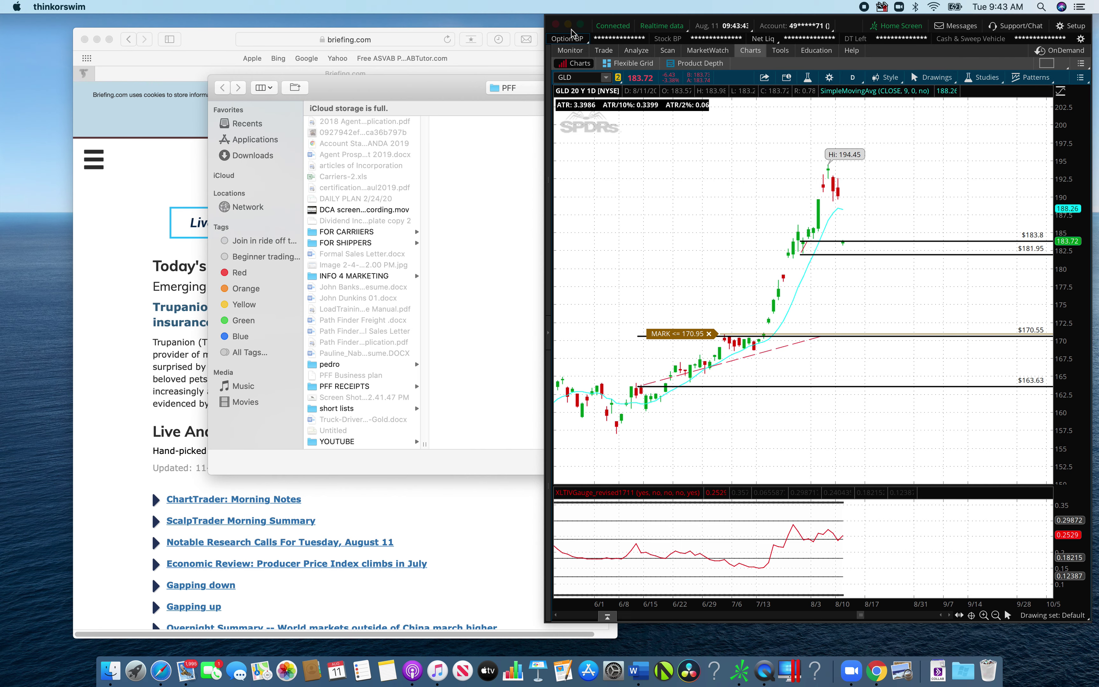
left_click(580, 25)
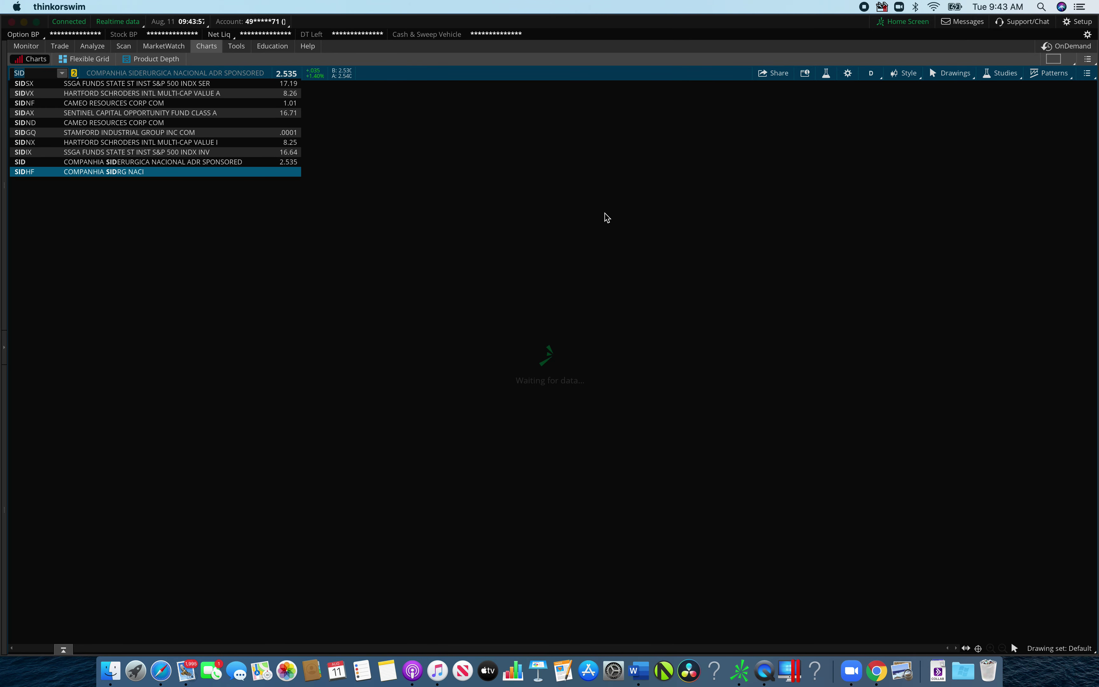
Load the FedEx (FDX) chart, zoom in, and scroll the timeline to its 2020 price action.
key("Escape")
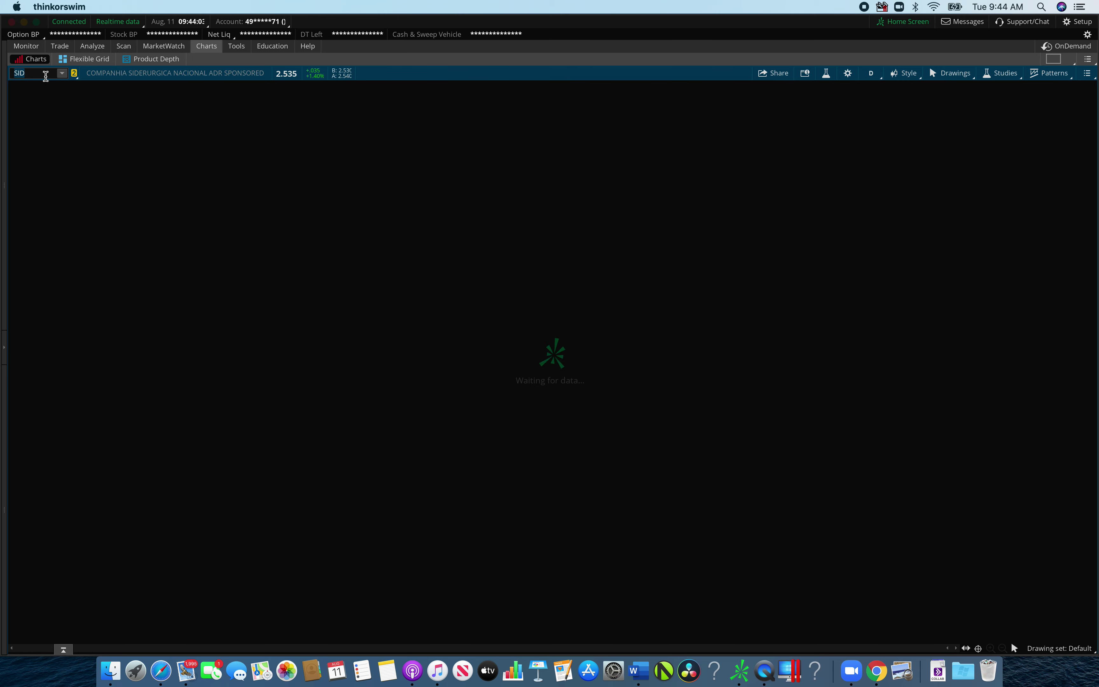
type("FDX")
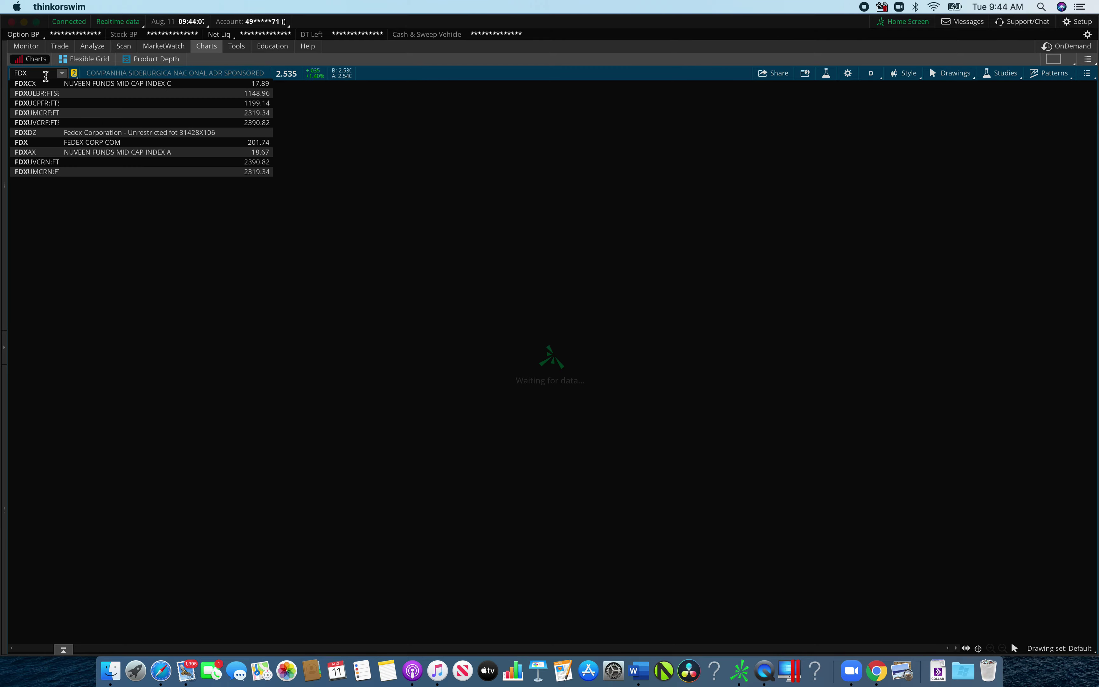
key("Return")
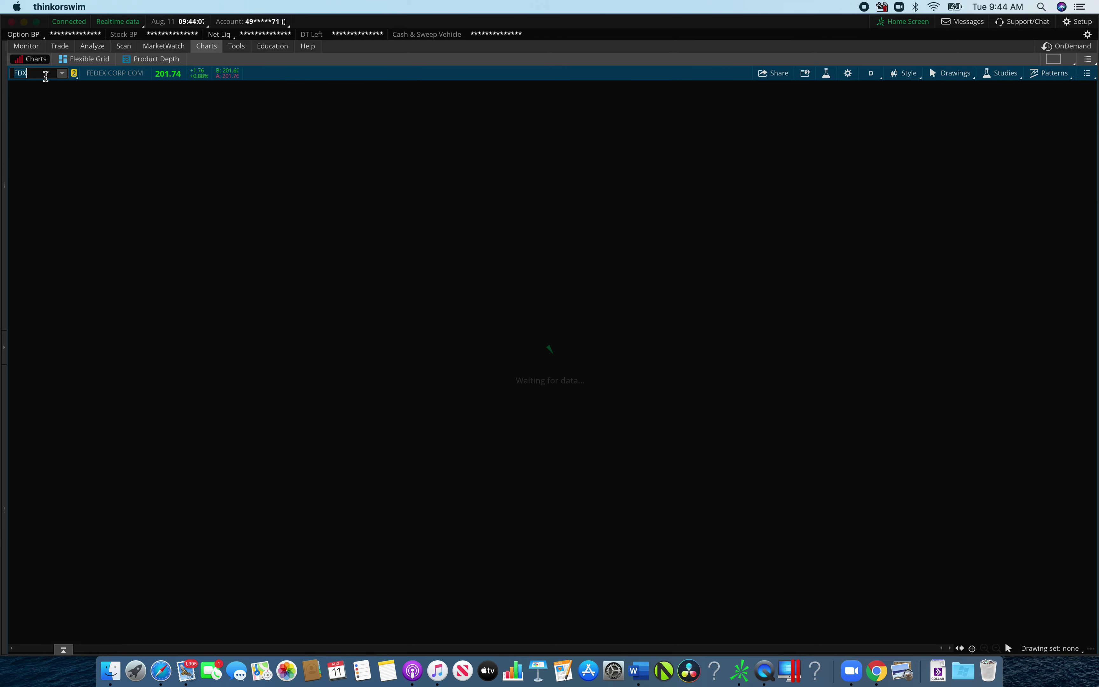
left_click_drag(194, 209, 25, 362)
scroll(555, 265, "up", 15)
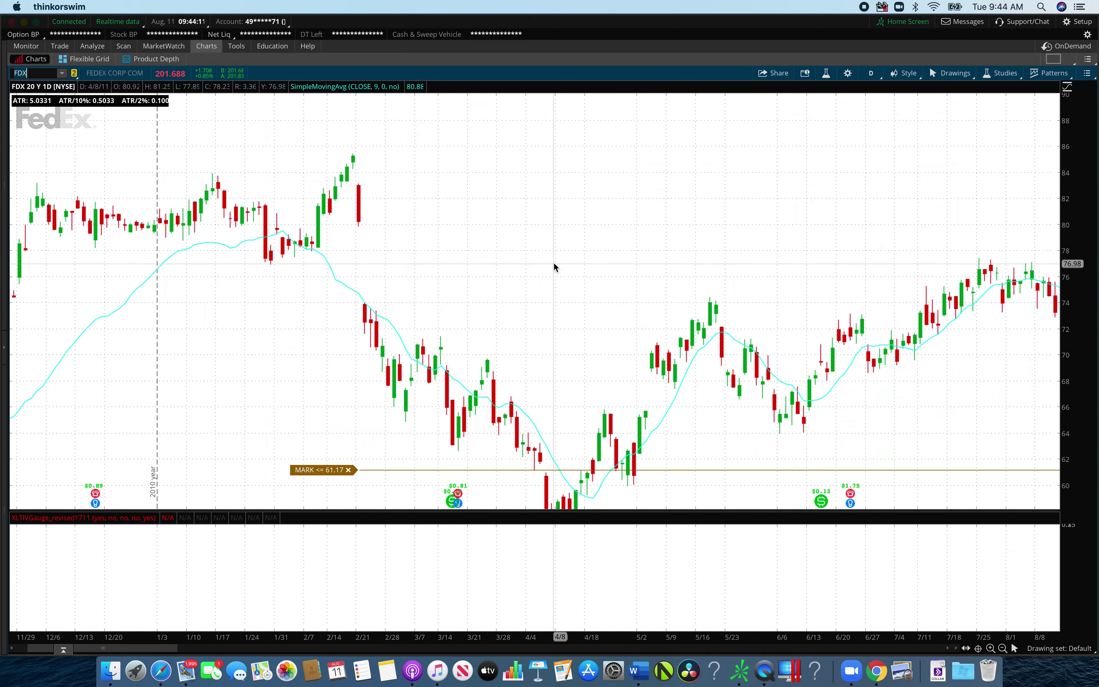
scroll(678, 595, "up", 3)
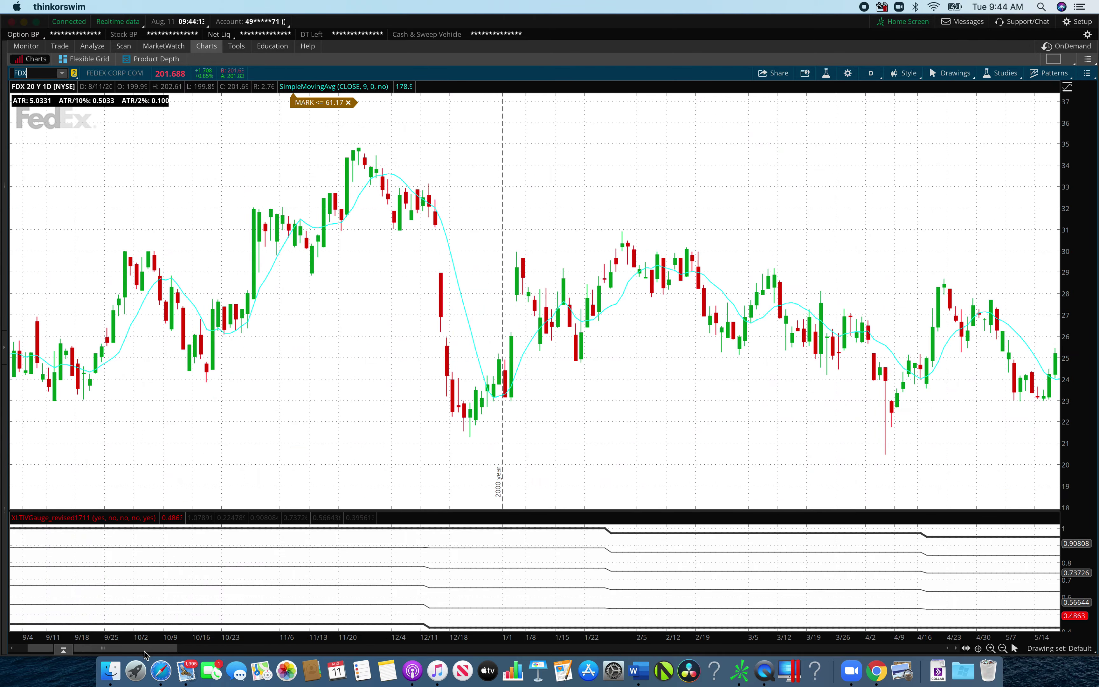
left_click_drag(139, 651, 841, 637)
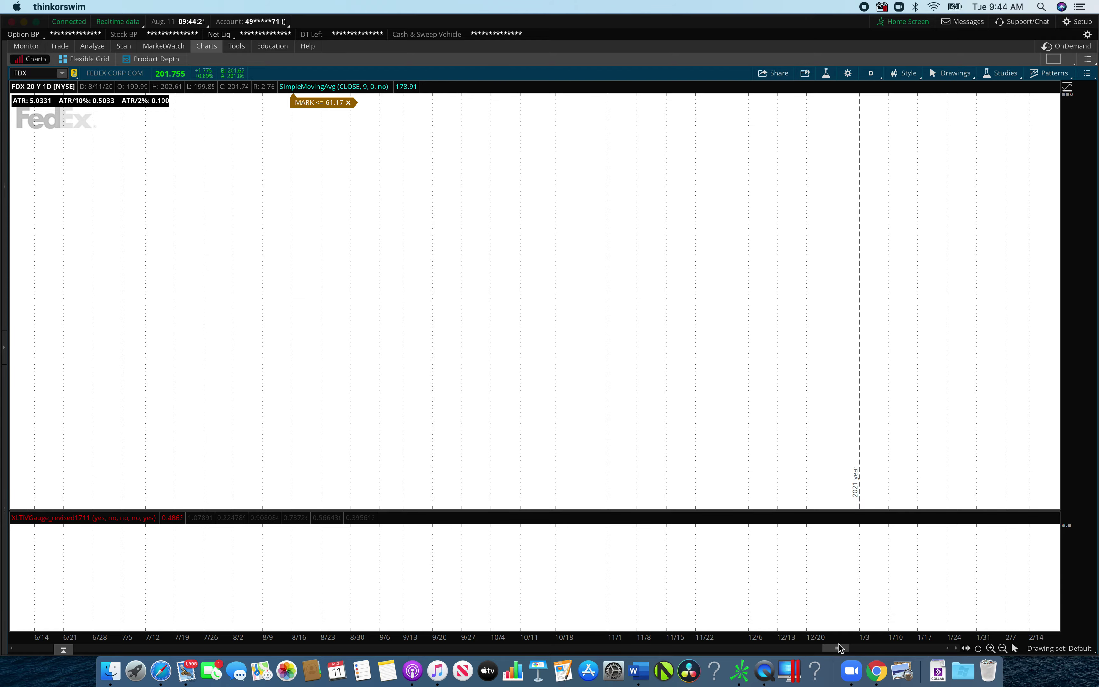
left_click(792, 654)
left_click_drag(799, 653, 790, 652)
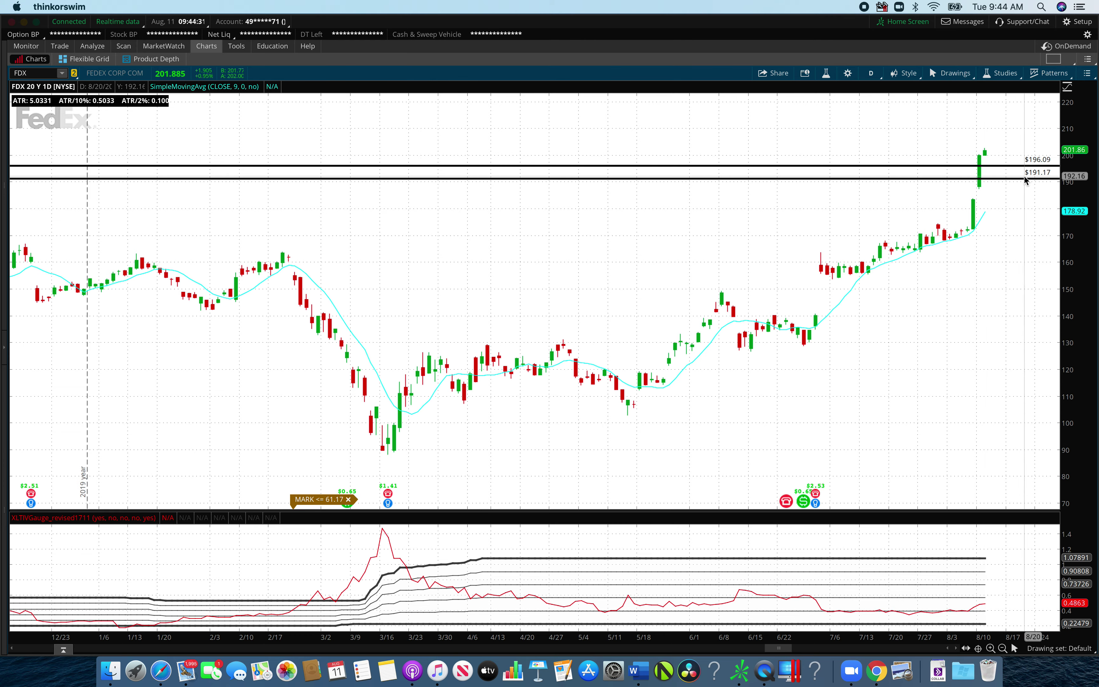
Switch FDX to the Max weekly chart and zoom in from 2017 onward.
left_click(871, 73)
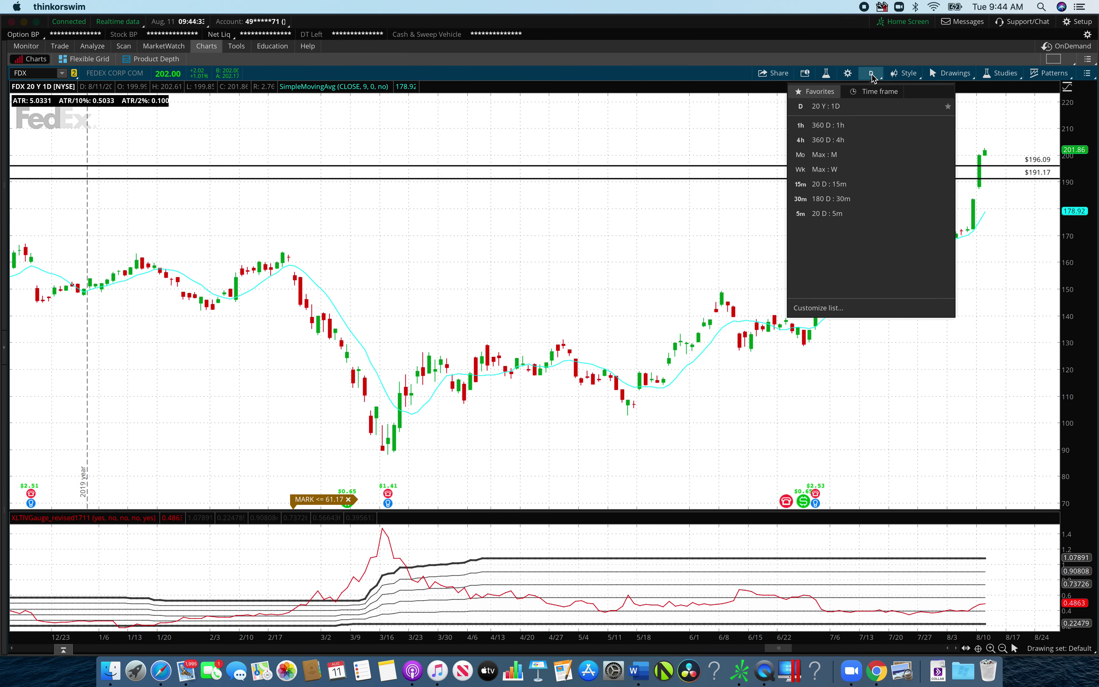
left_click(847, 173)
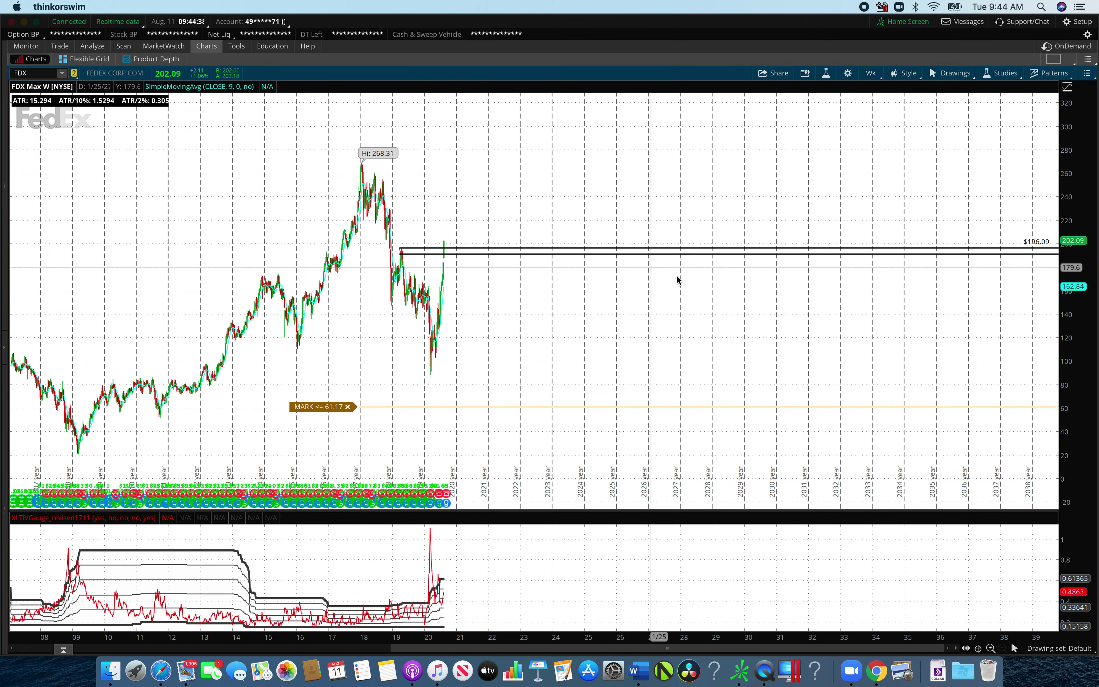
left_click_drag(412, 300, 326, 318)
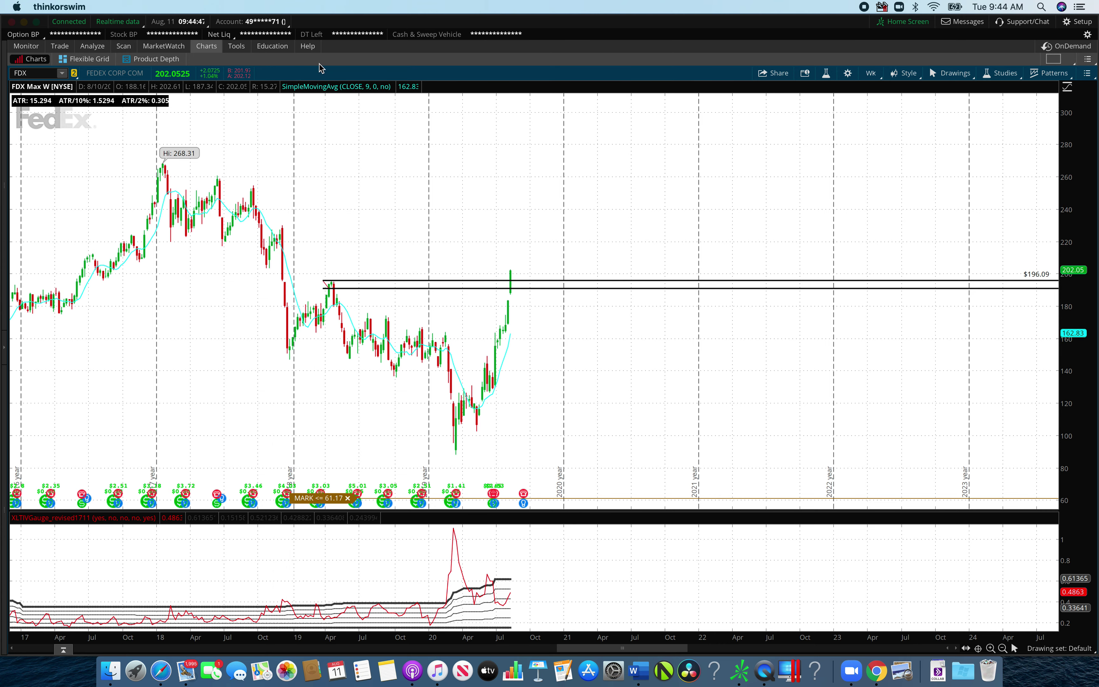
Draw a Fibonacci zone on FDX from $217.17 up to $229.69.
left_click(236, 89)
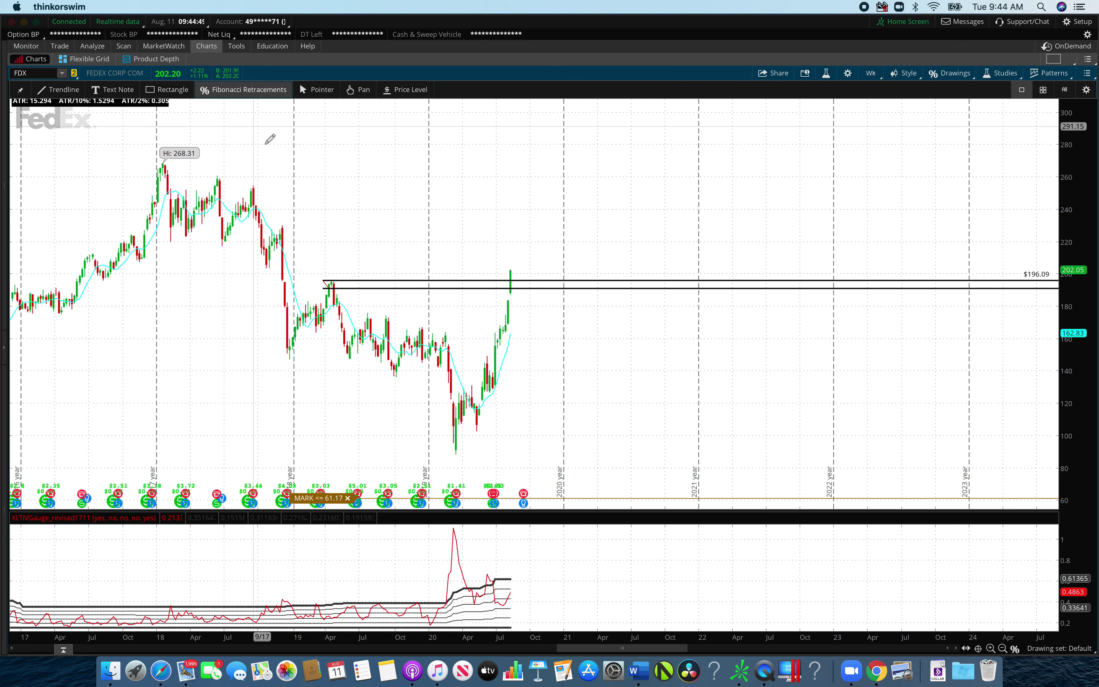
left_click(277, 245)
left_click(262, 225)
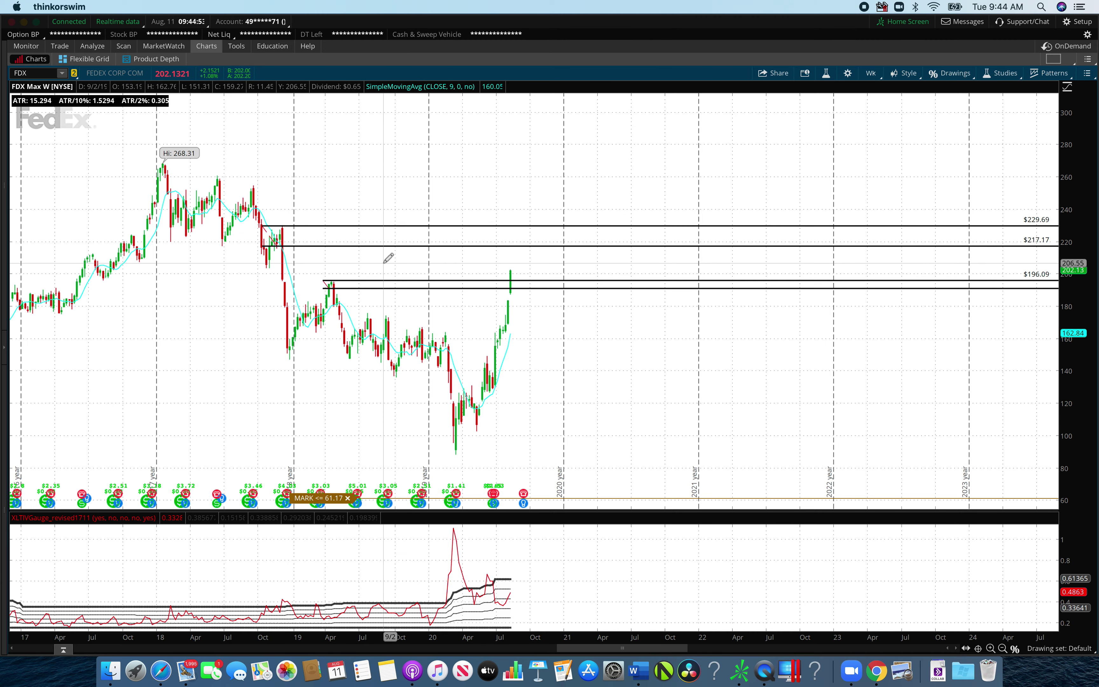
Remove the old $196.09 level lines from the FDX chart.
mouse_move(266, 89)
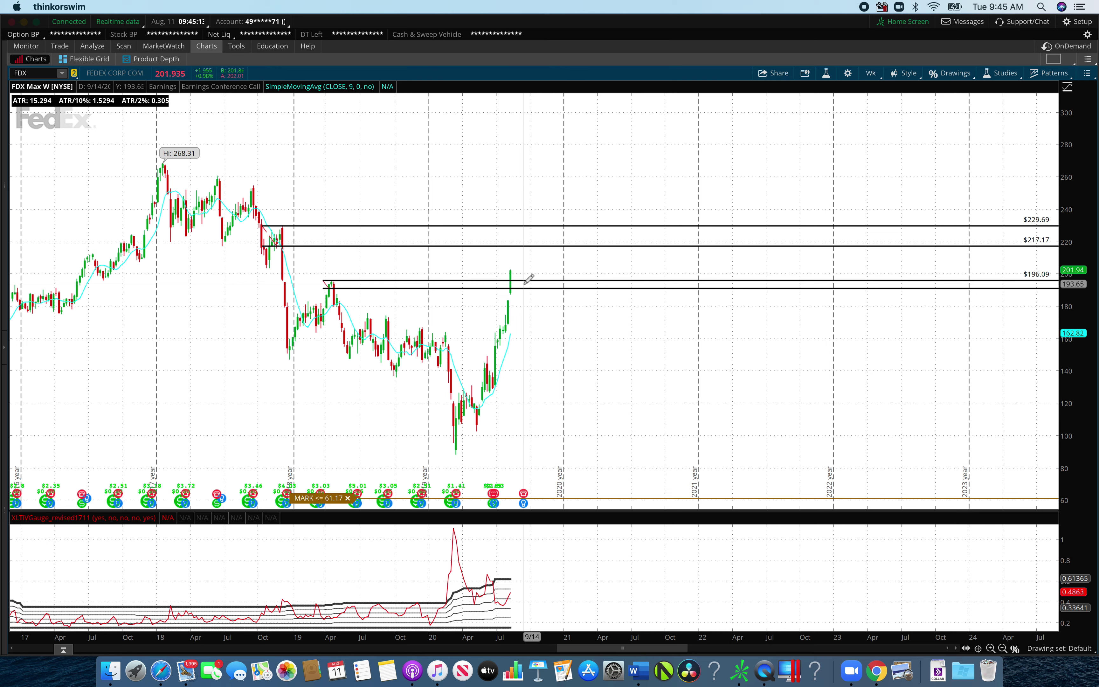
right_click(527, 281)
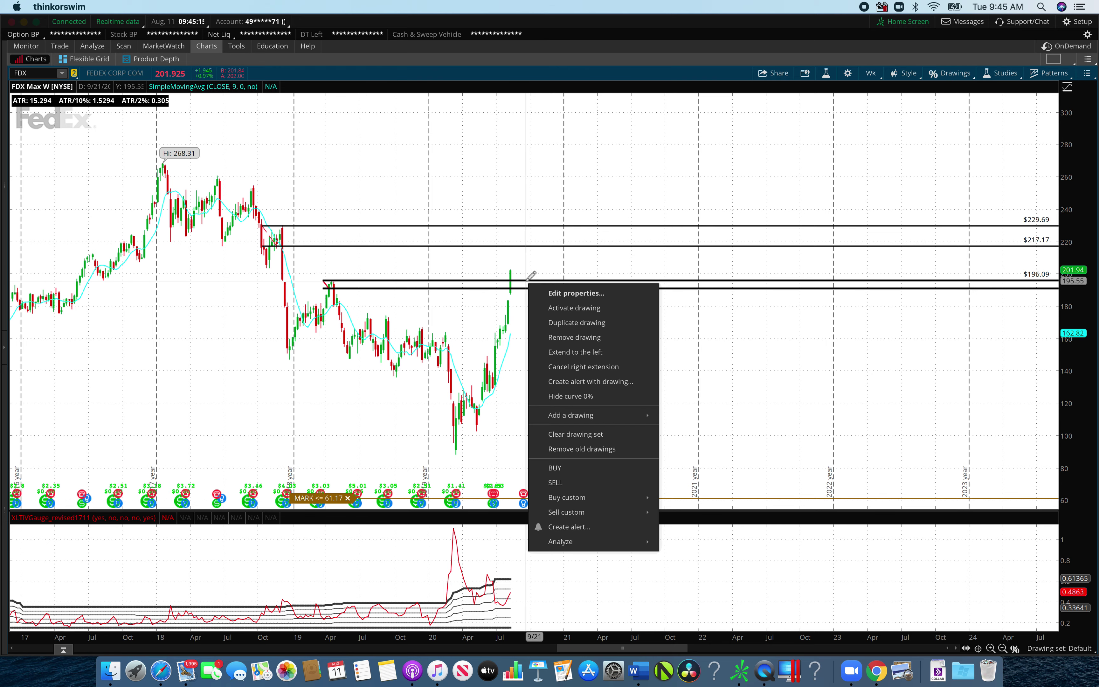
left_click(574, 338)
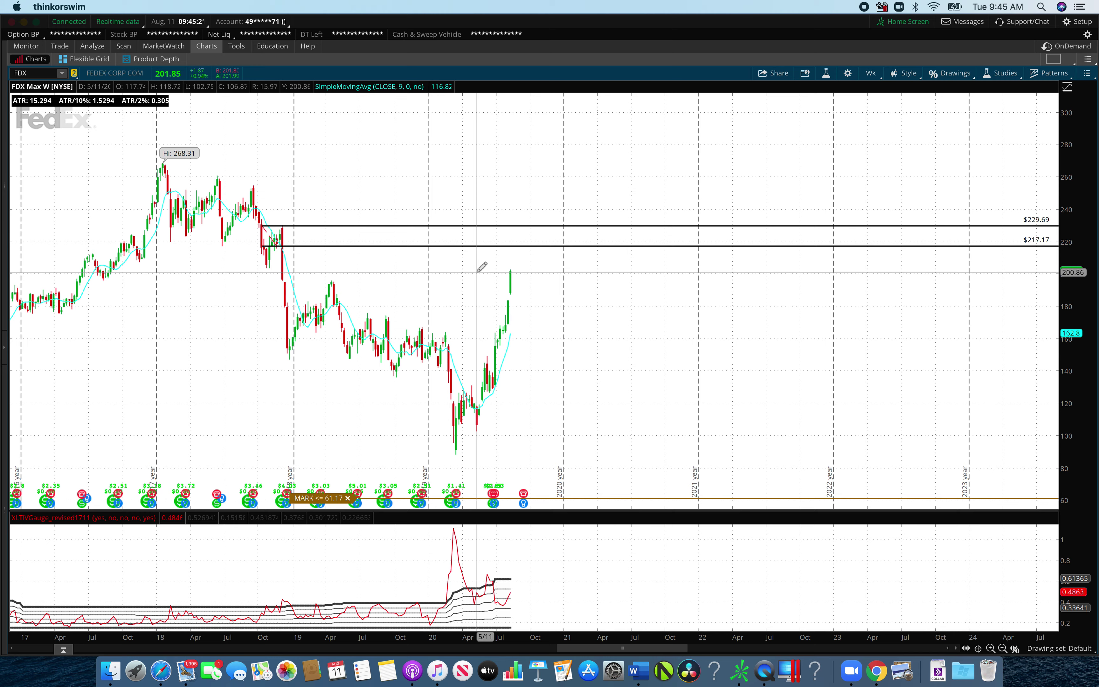
Load Fiverr (FVRR) and zoom the weekly chart into its recent rally candles.
left_click(43, 71)
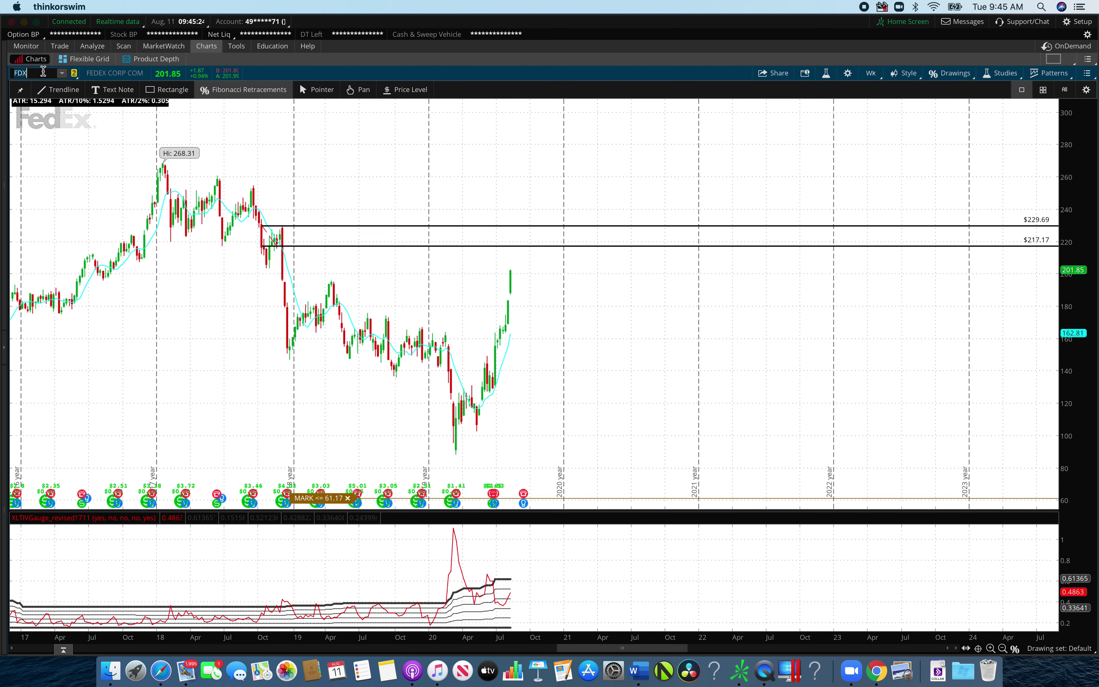
type("FVRR")
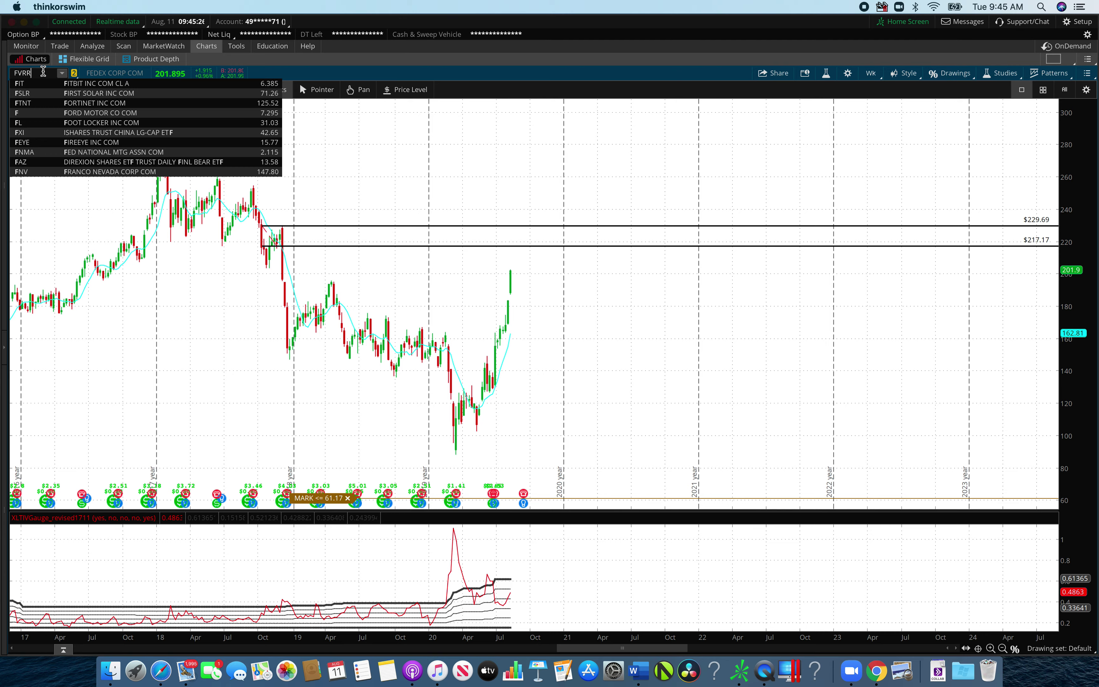
key("Return")
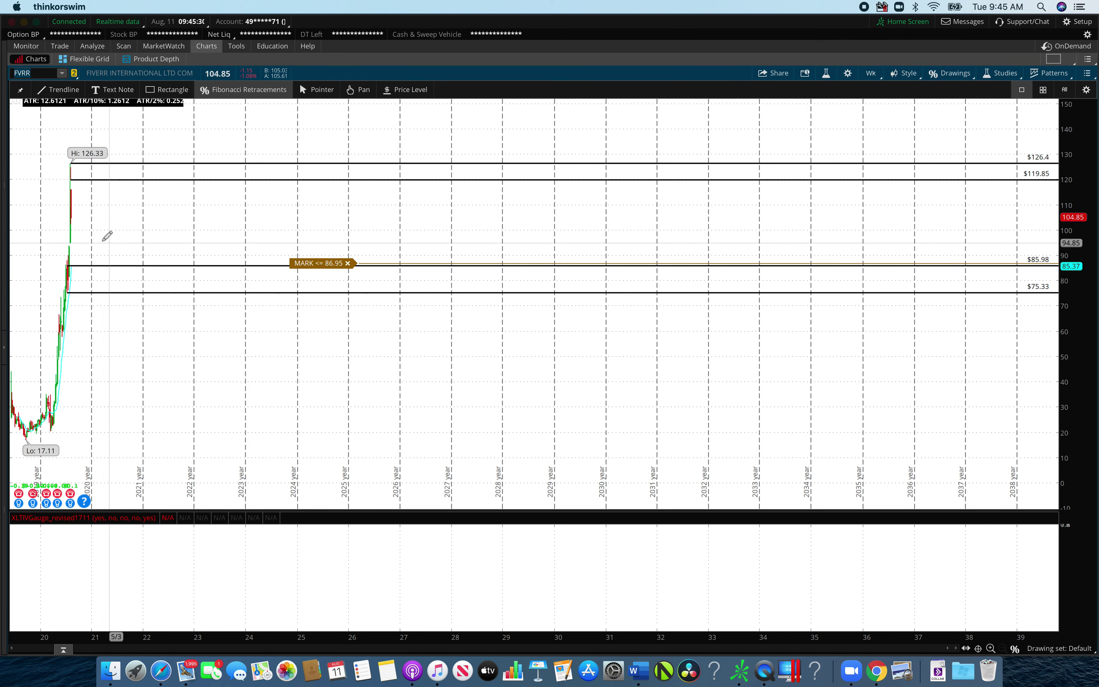
left_click_drag(25, 198, 189, 198)
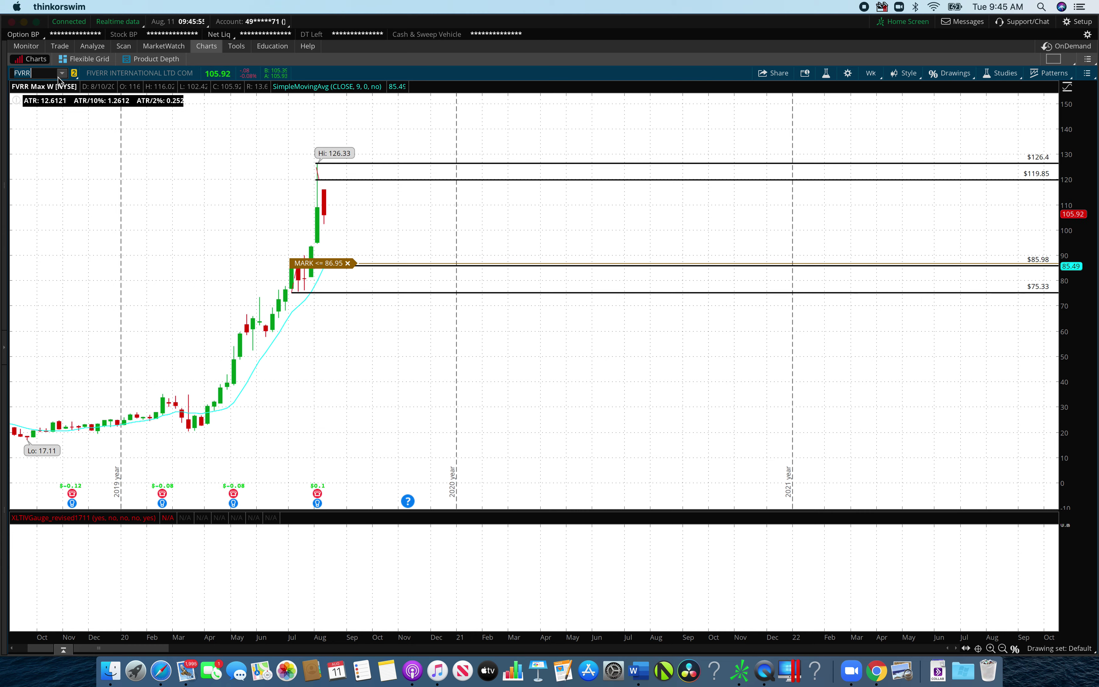
Load Pinterest (PINS) on the 20 Y : 1D daily chart.
type("INS")
key("Return")
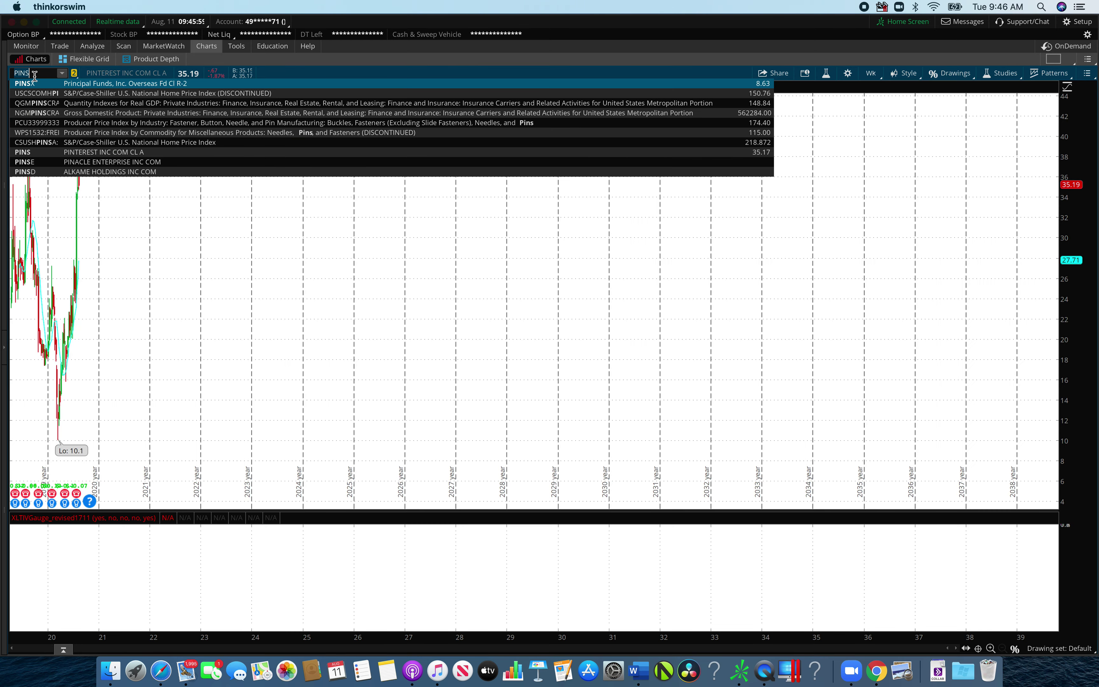
left_click(153, 235)
left_click_drag(153, 236, 18, 237)
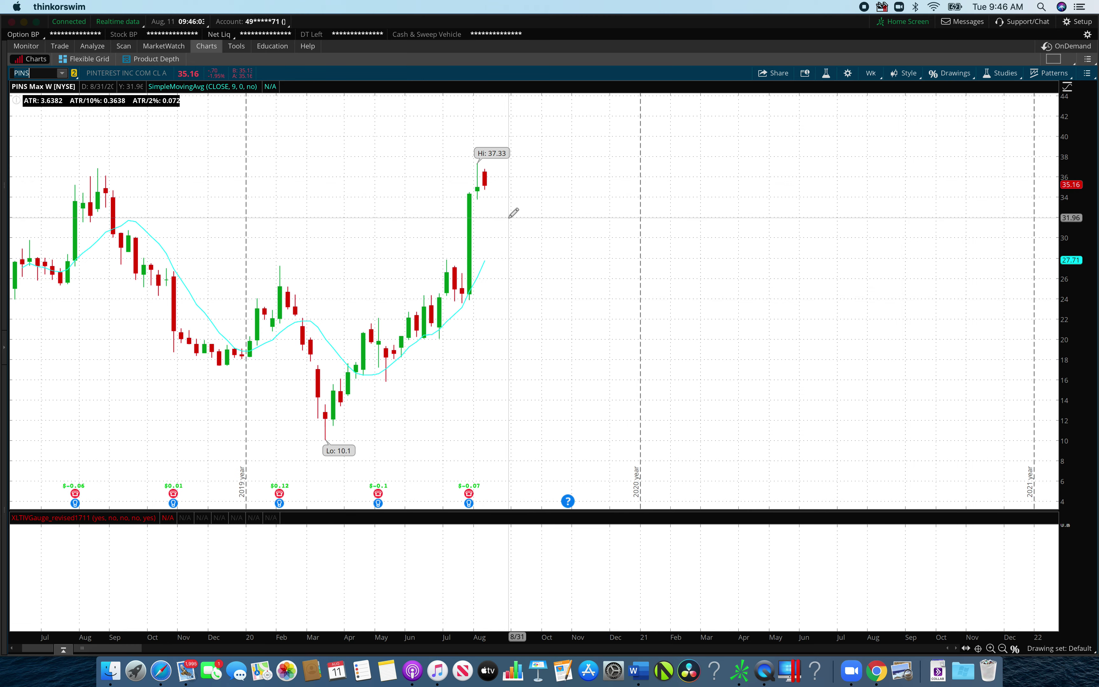
left_click(871, 73)
left_click(856, 168)
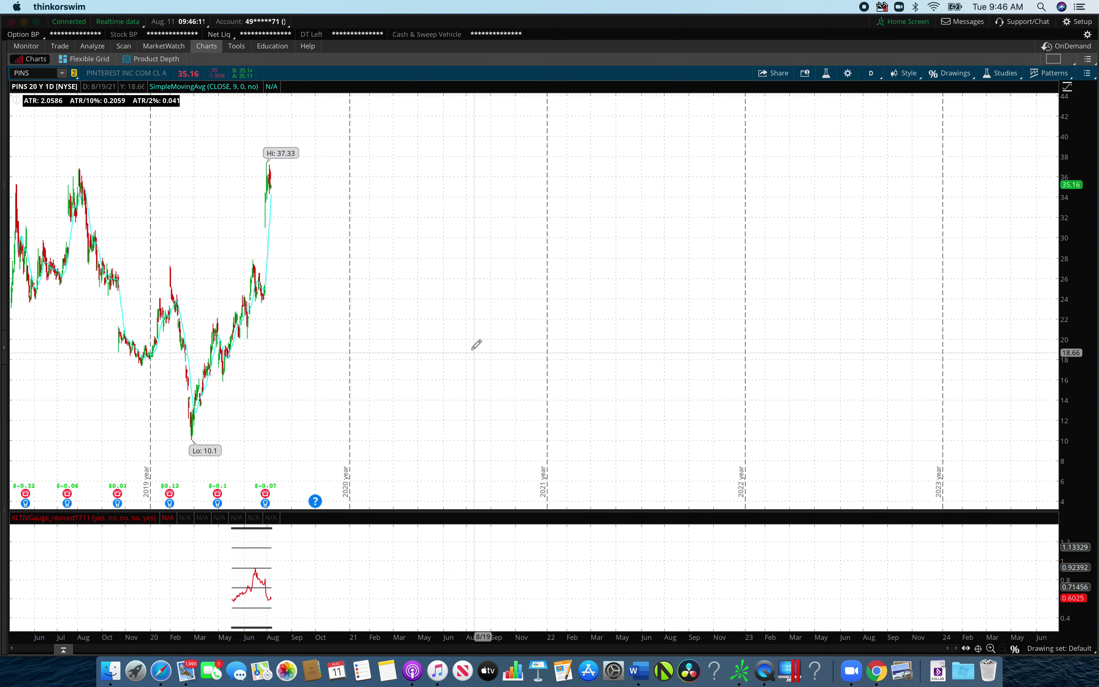
Zoom into recent months and draw a PINS zone from $25.24 down to $23.58.
left_click_drag(356, 222, 207, 304)
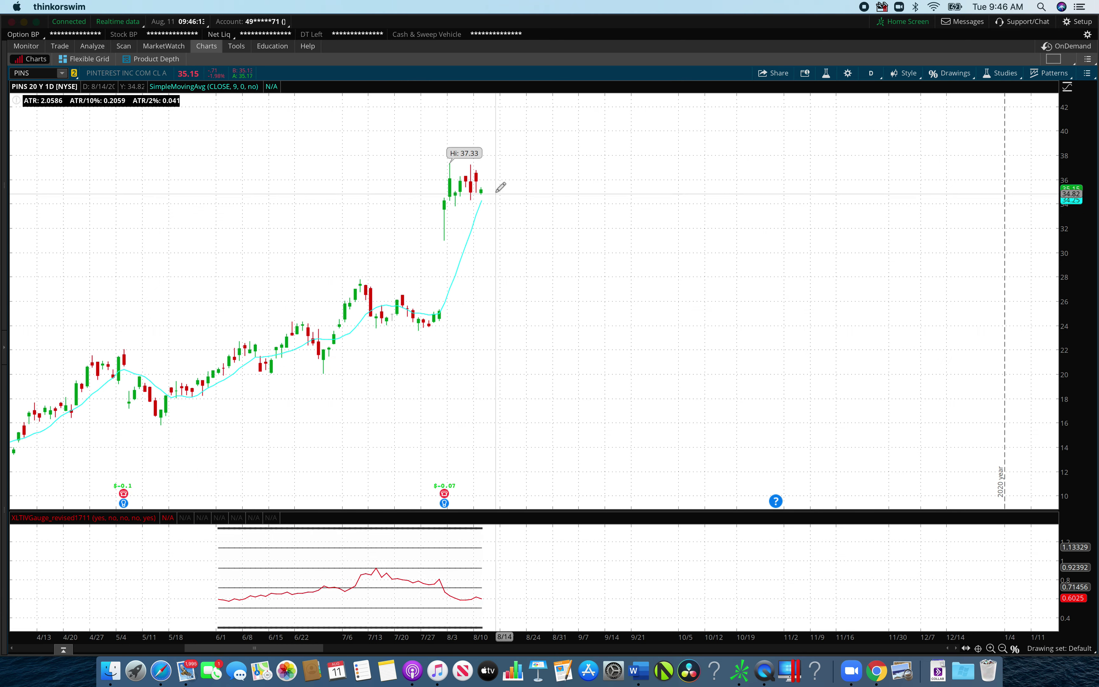
left_click(438, 310)
left_click(411, 330)
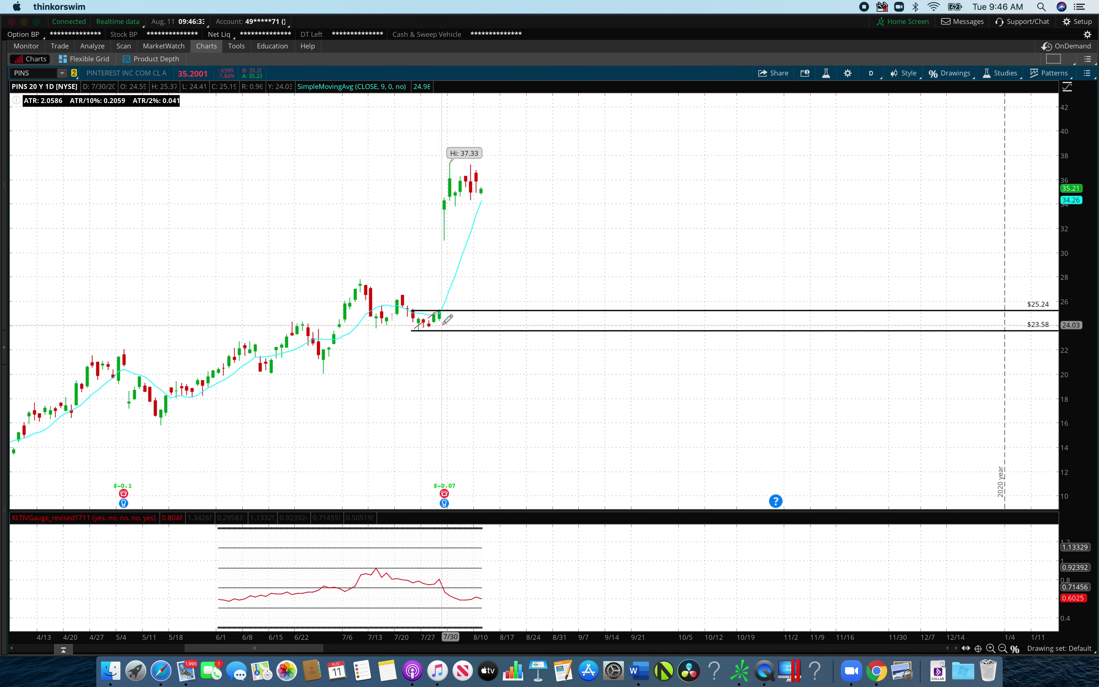
Create an at-or-below price alert on the zone at MARK ≤ 25.30.
right_click(453, 304)
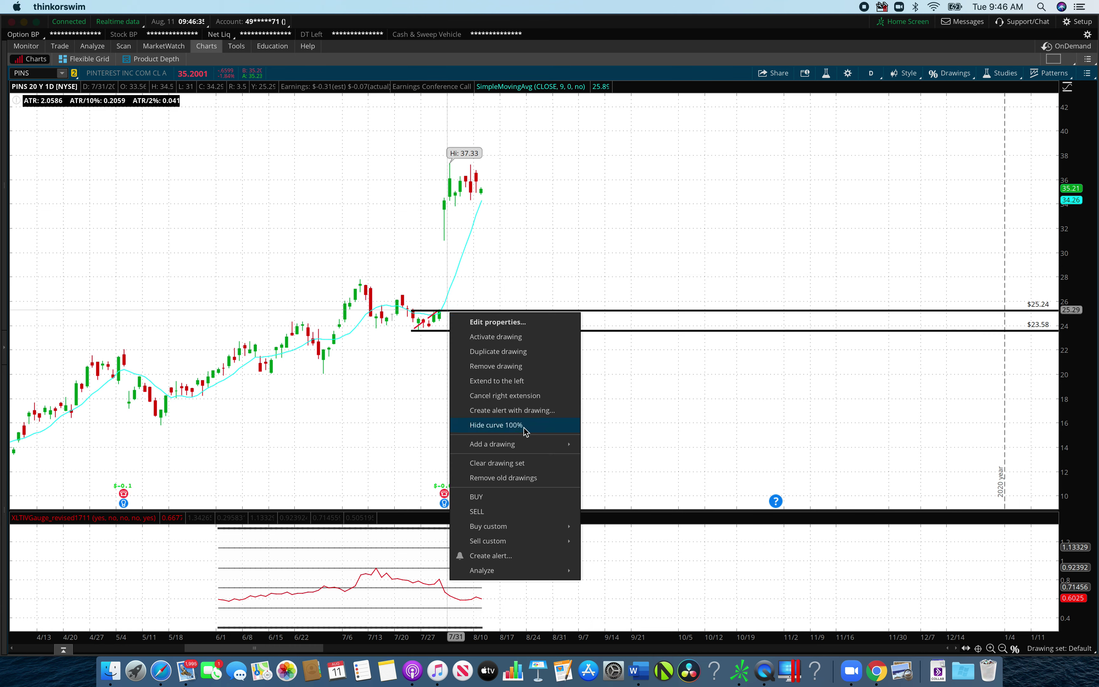
left_click(502, 555)
left_click(496, 247)
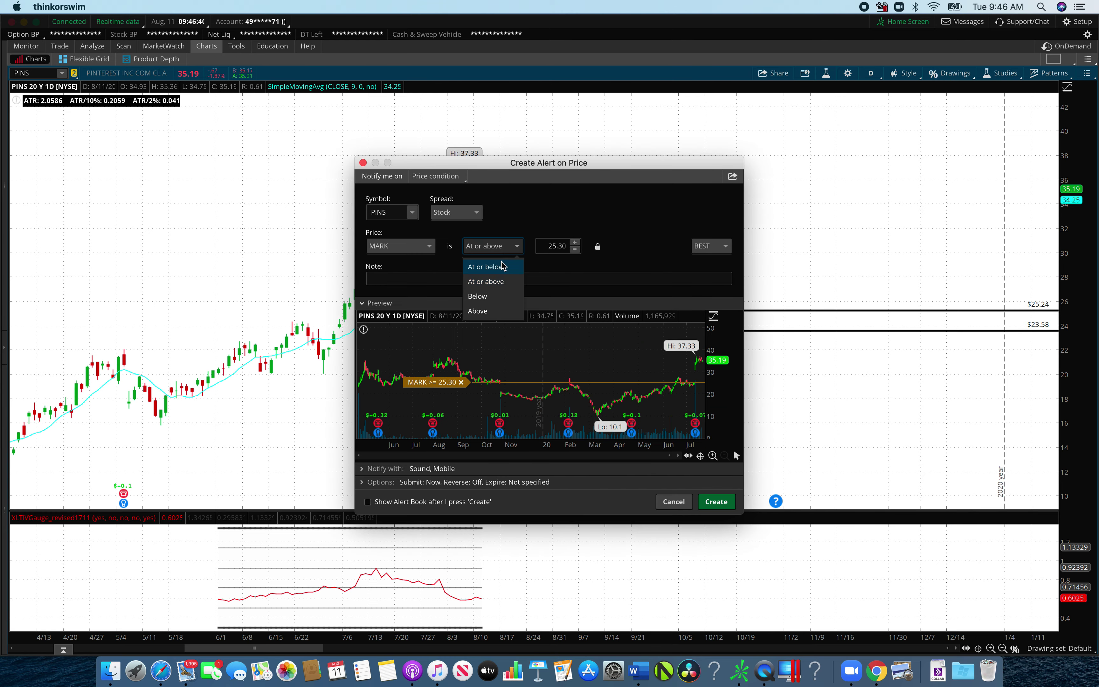
left_click(503, 274)
left_click(716, 502)
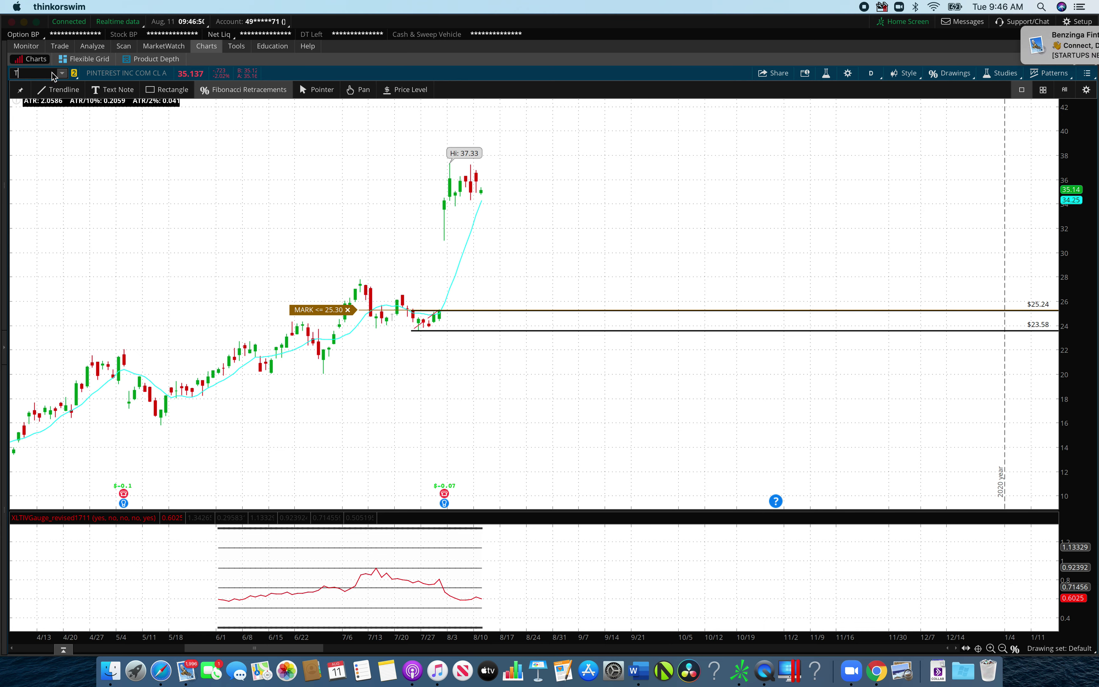
Load Corteva (CTVA) and move its demand zone's upper line to about $24.72 above $24.25.
type("V")
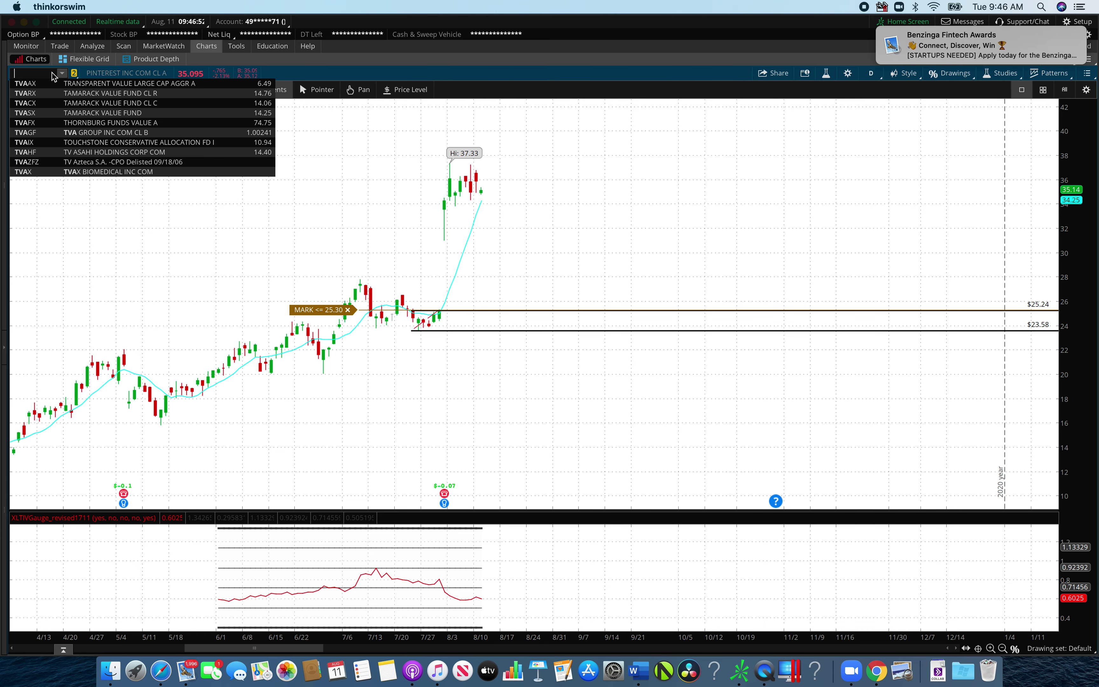
type("A")
key("Return")
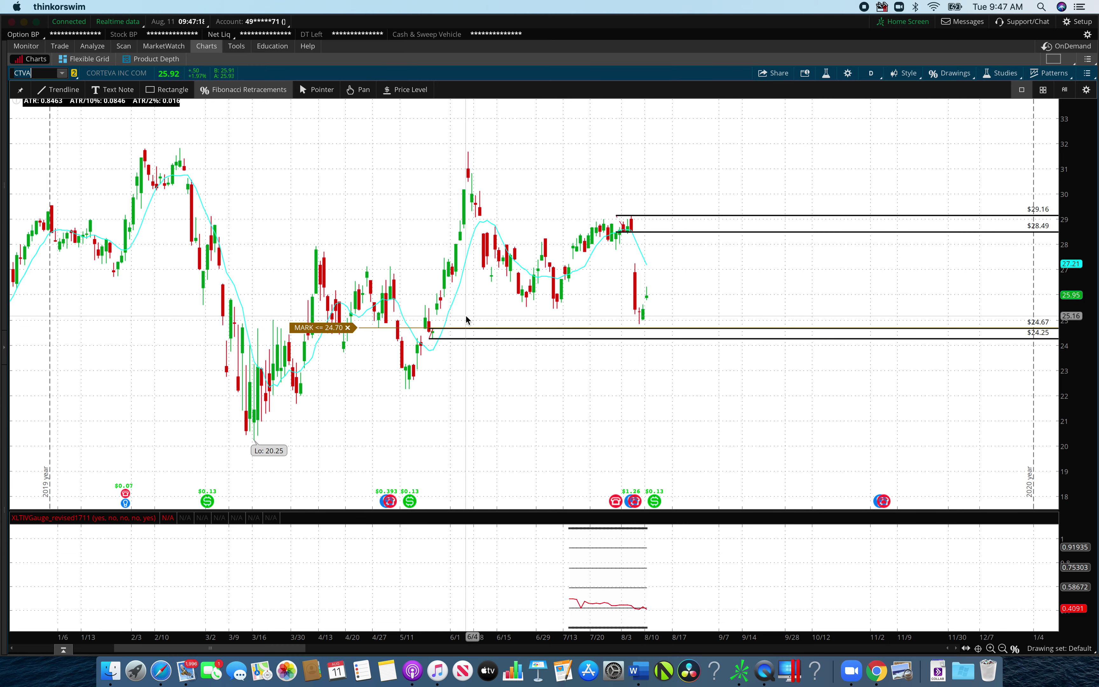
left_click(308, 92)
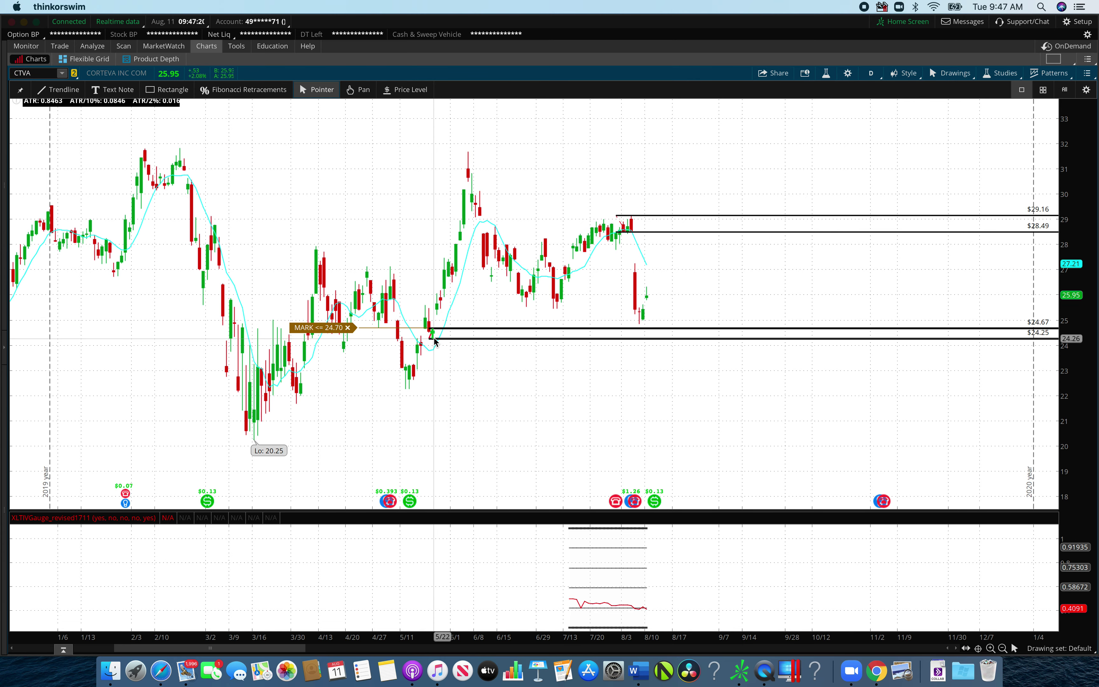
left_click(439, 338)
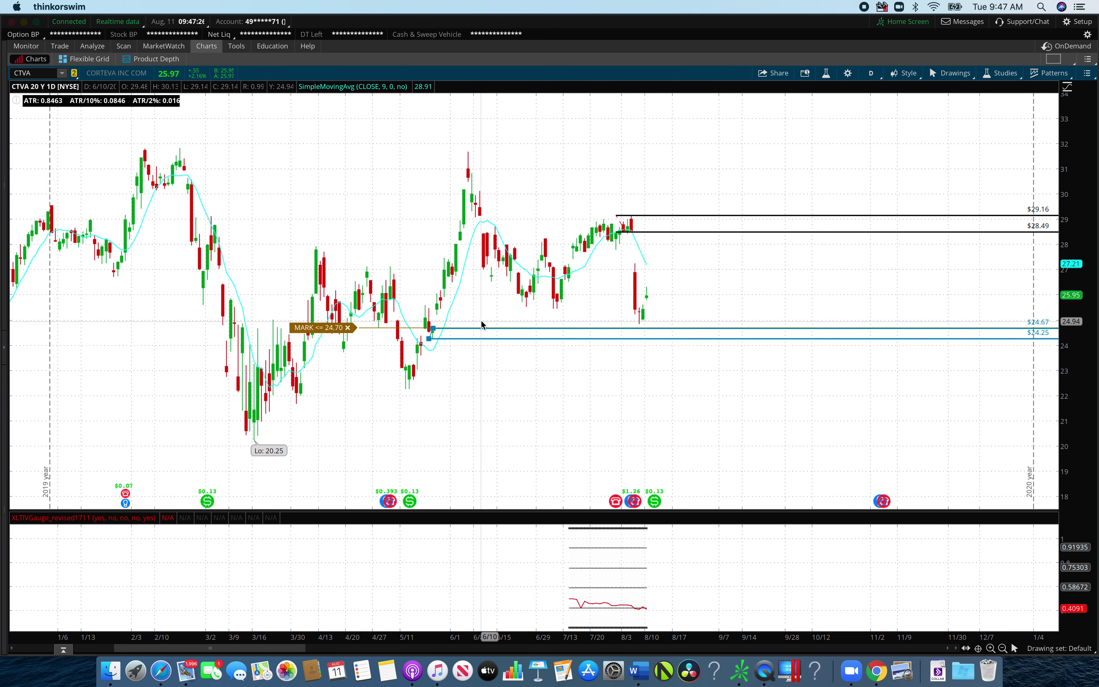
left_click_drag(435, 337, 419, 320)
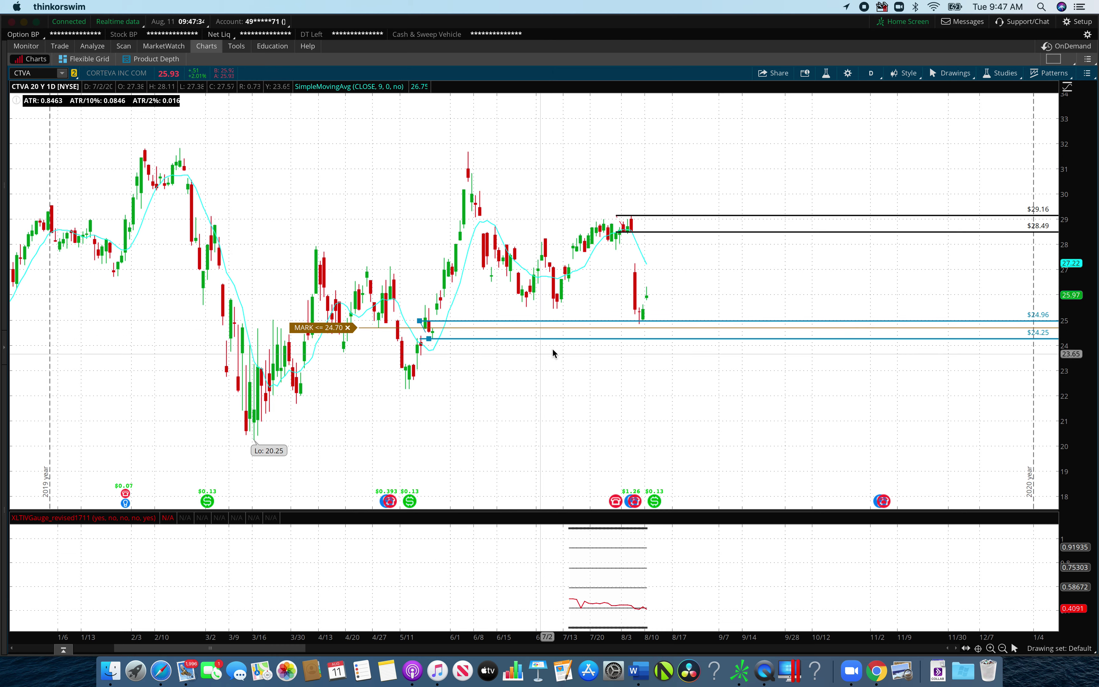
left_click(626, 411)
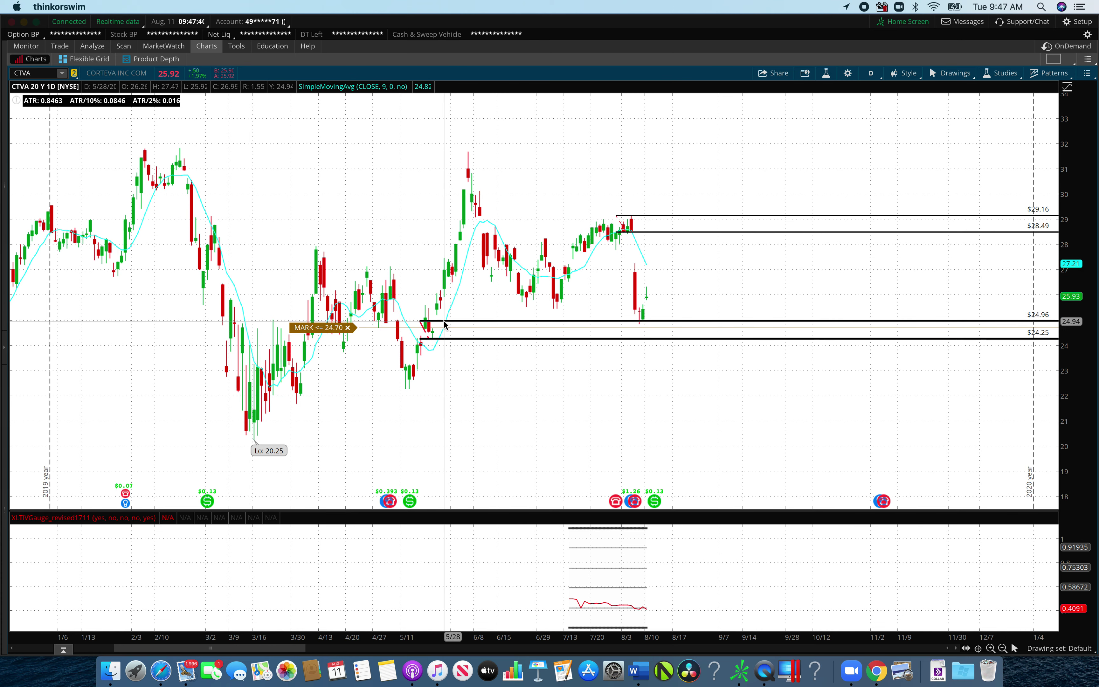
left_click_drag(444, 323, 421, 326)
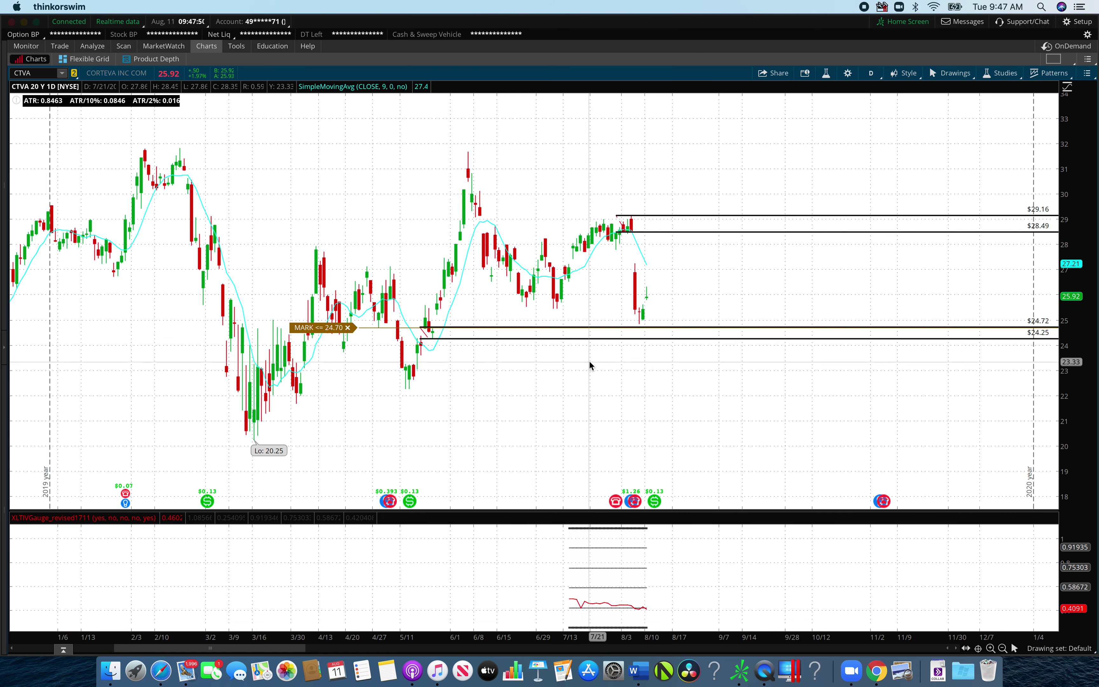
left_click(42, 73)
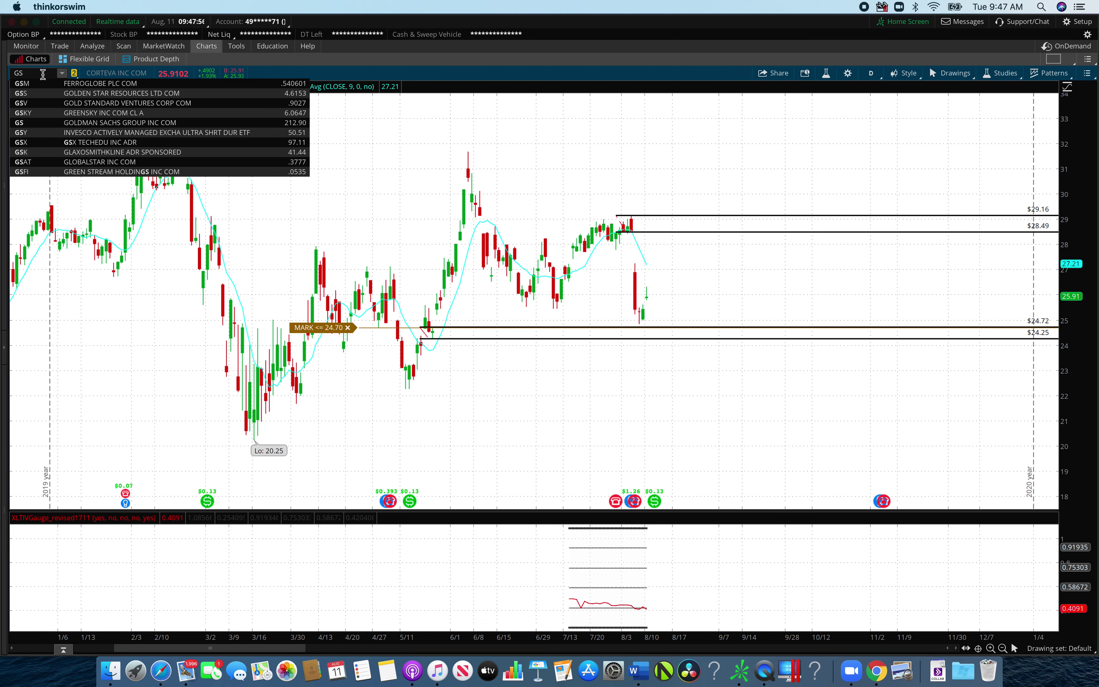
Load GSX Techedu (GSX) and zoom into recent months to review its $86.42–$37.91 levels.
key("Return")
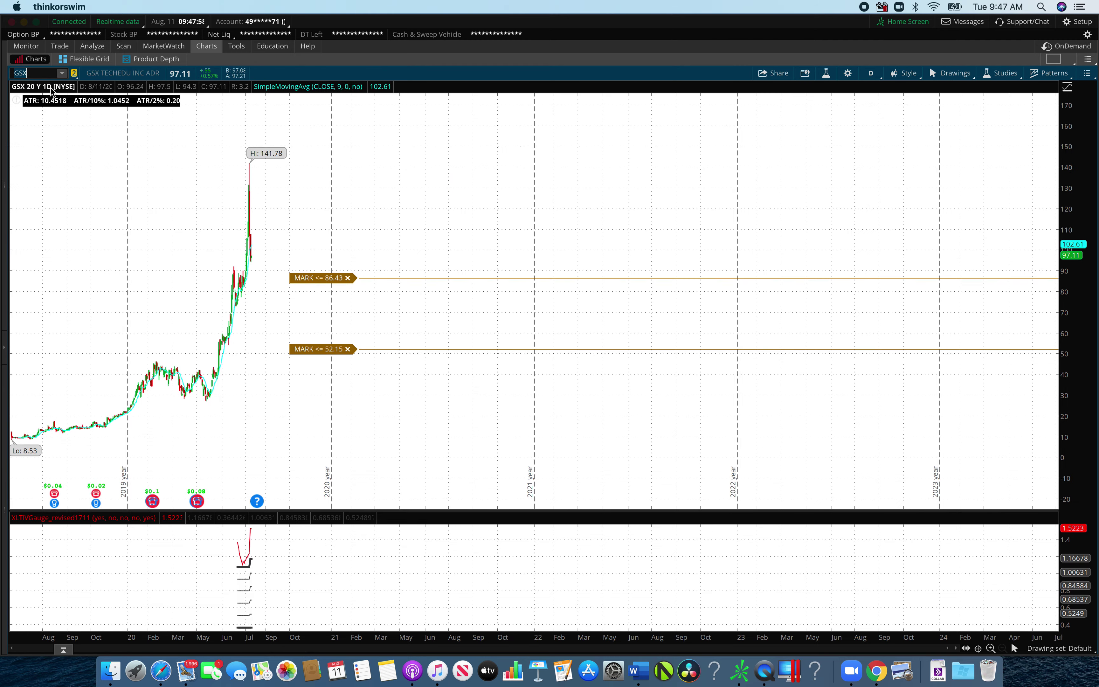
left_click_drag(405, 318, 145, 319)
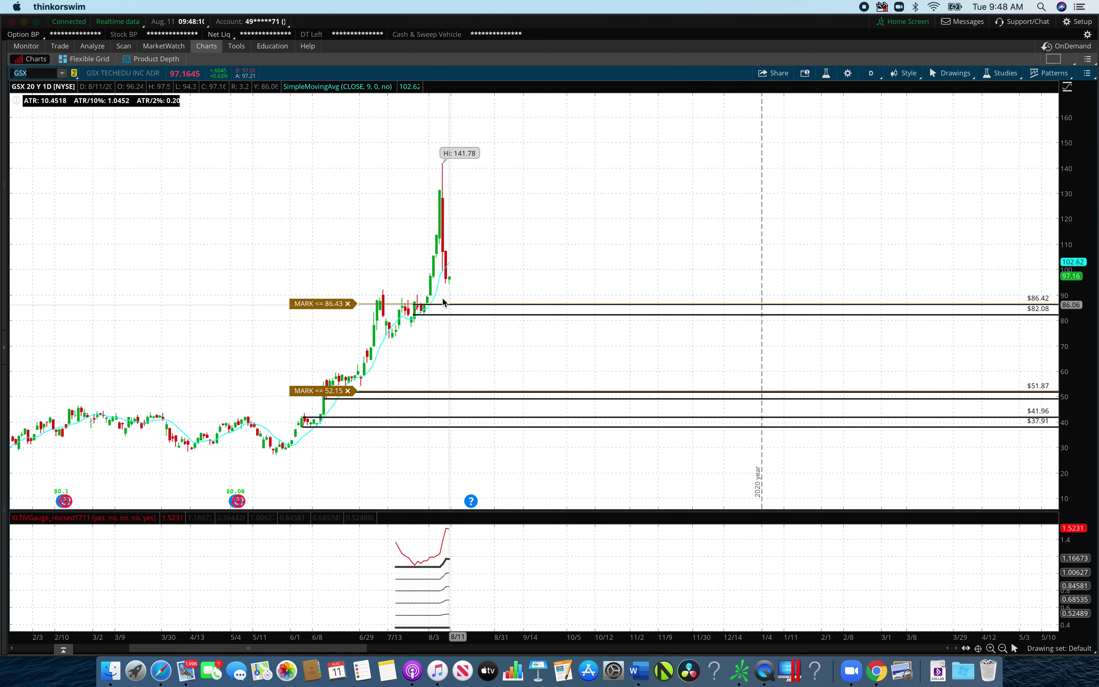
mouse_move(77, 93)
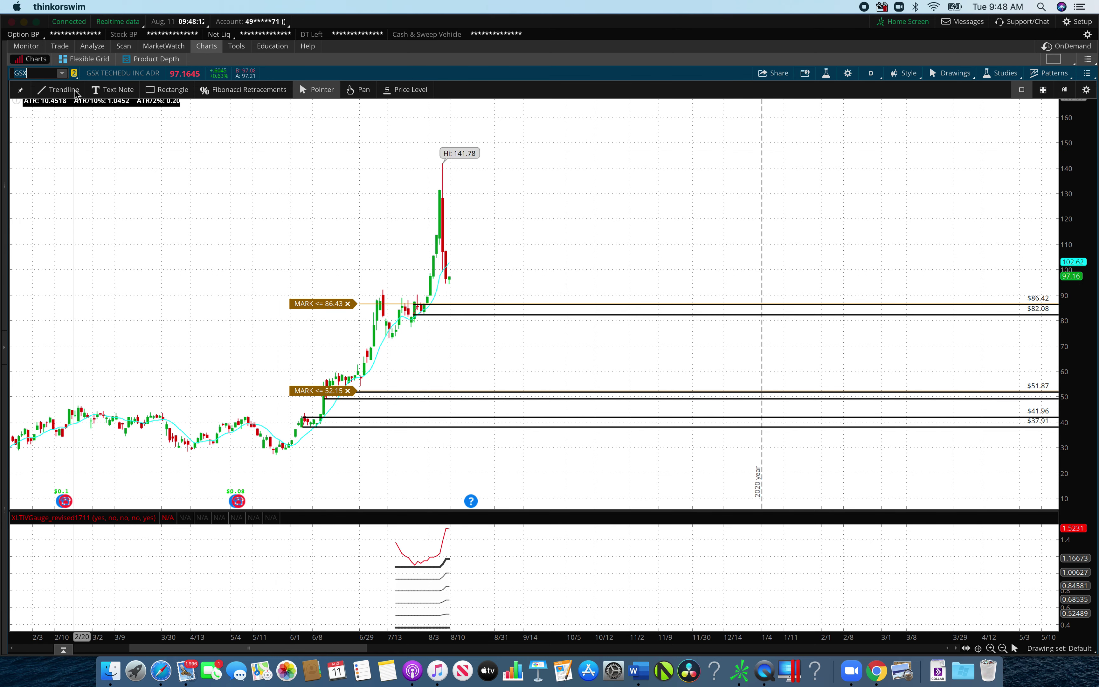
Load Kennametal (KMT), zoom to the last year, and begin a rectangle at the June high.
type("MT")
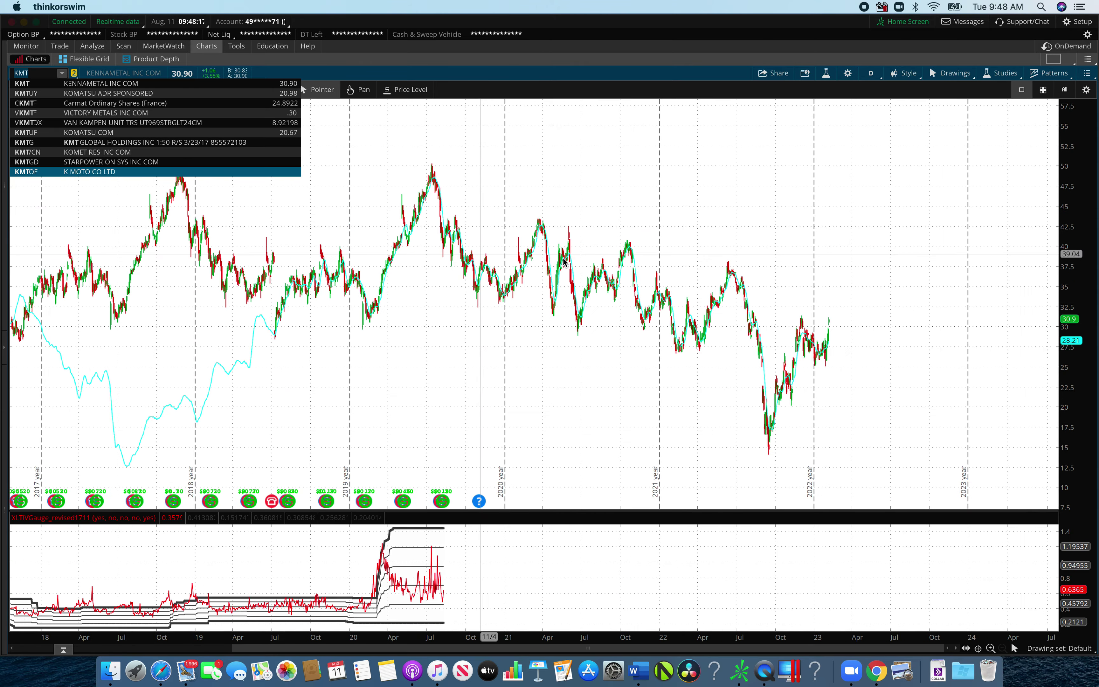
left_click_drag(525, 307, 304, 318)
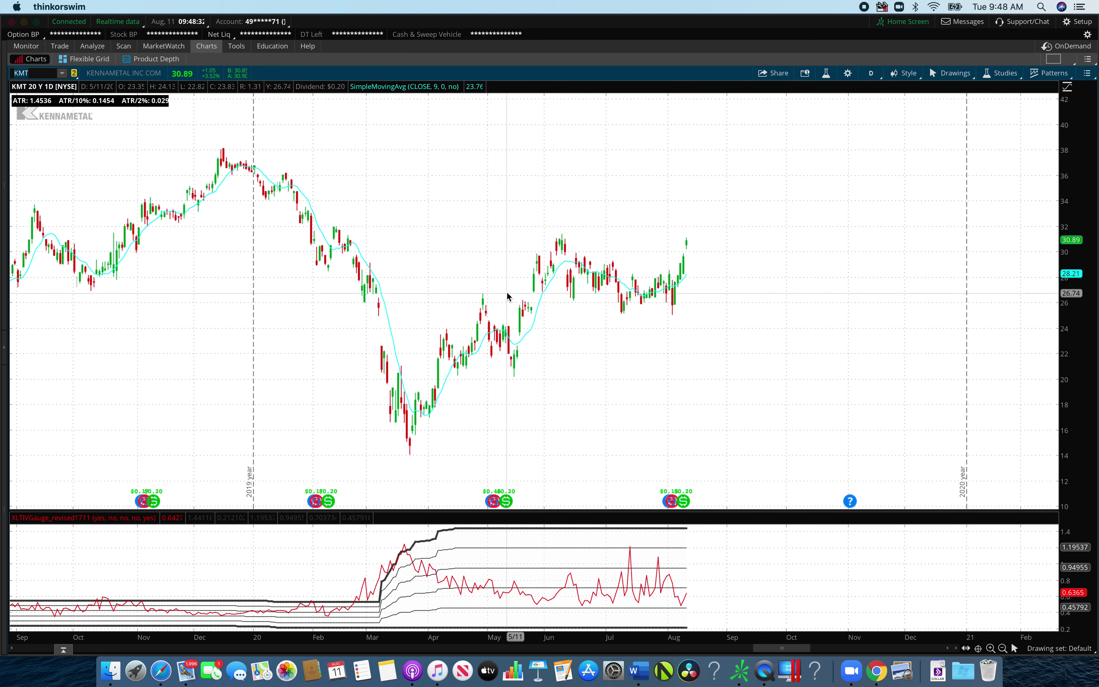
mouse_move(212, 104)
left_click(167, 89)
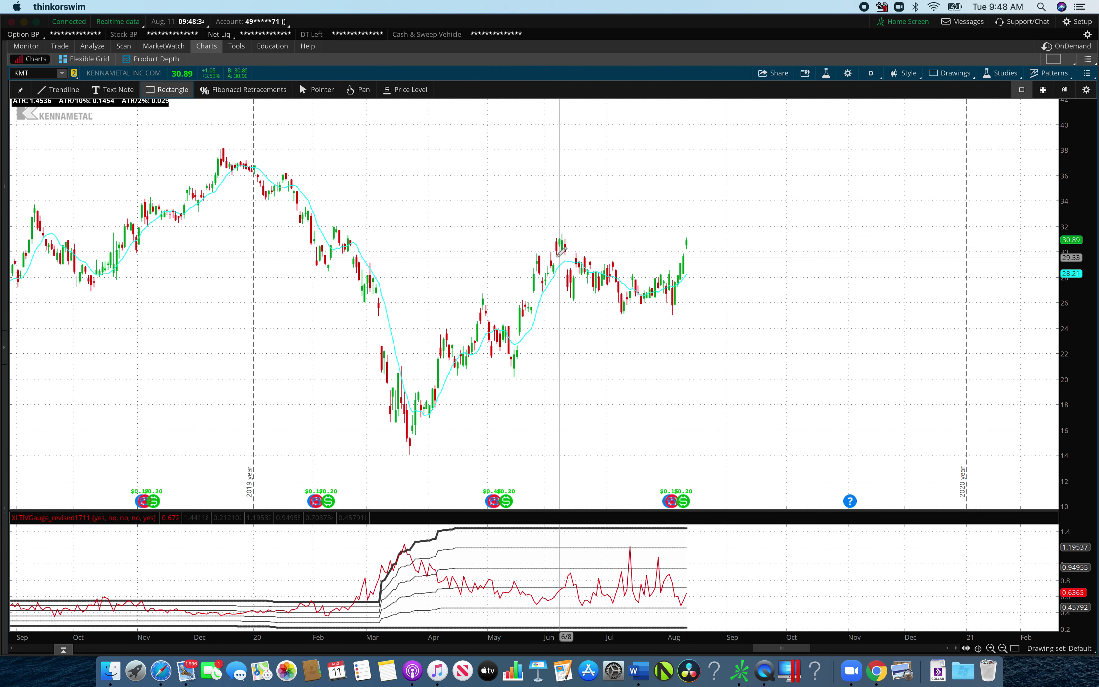
left_click(548, 236)
Finish the KMT June–August rectangle, then load Q2 Holdings (QTWO) zoomed to recent months.
left_click(688, 312)
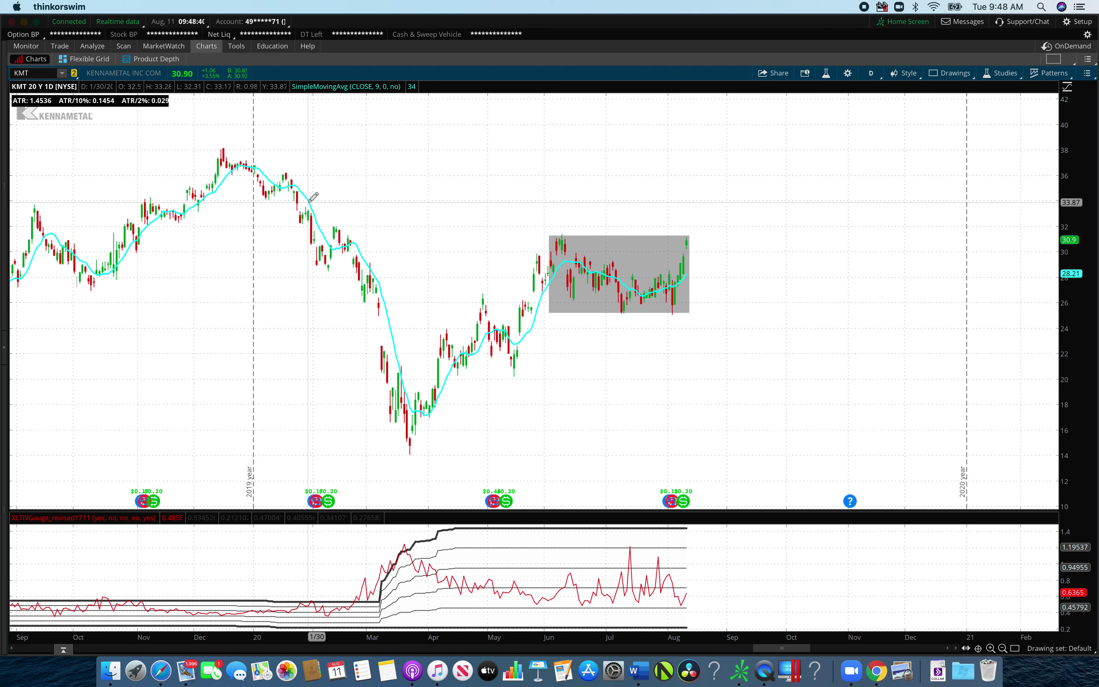
left_click(39, 73)
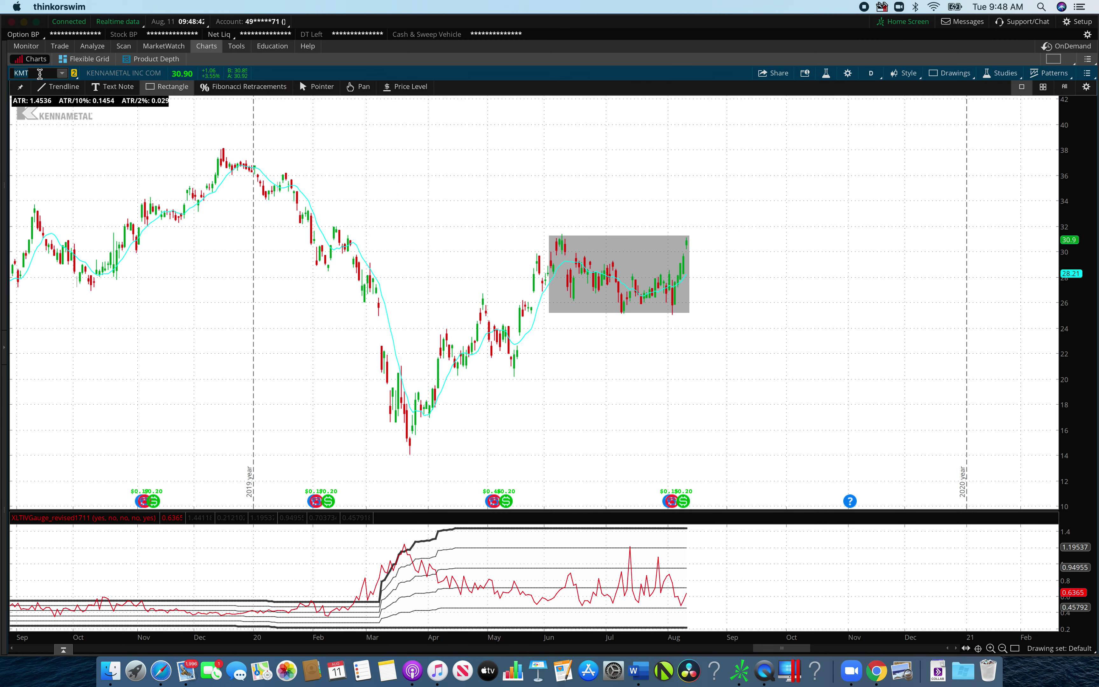
type("QTWO")
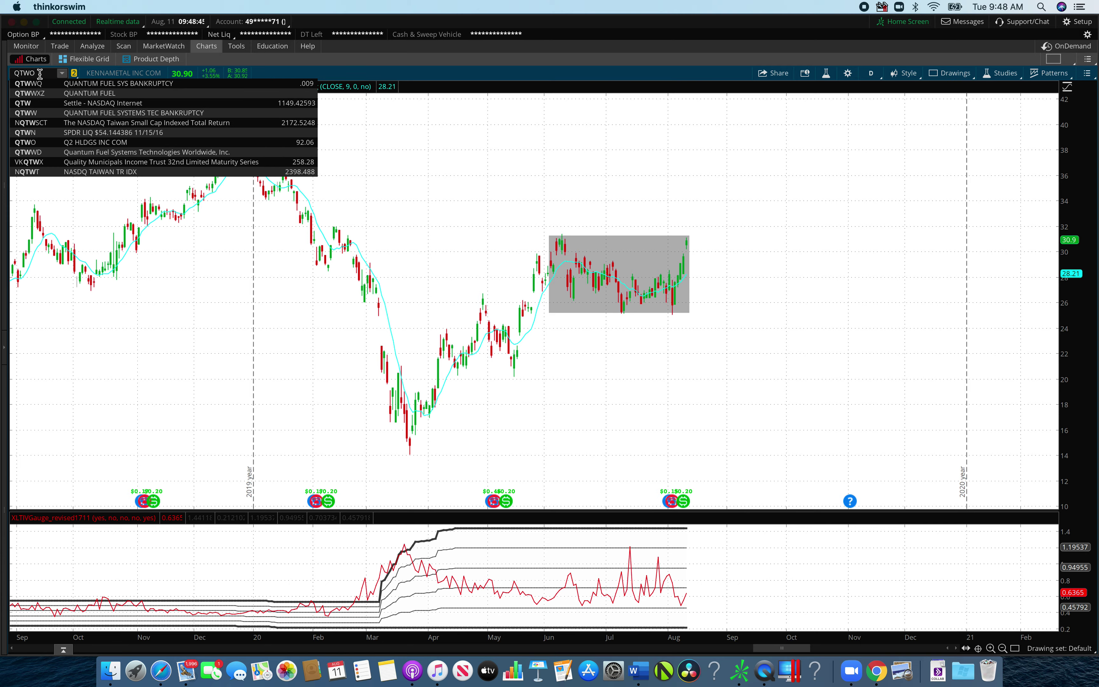
key("Return")
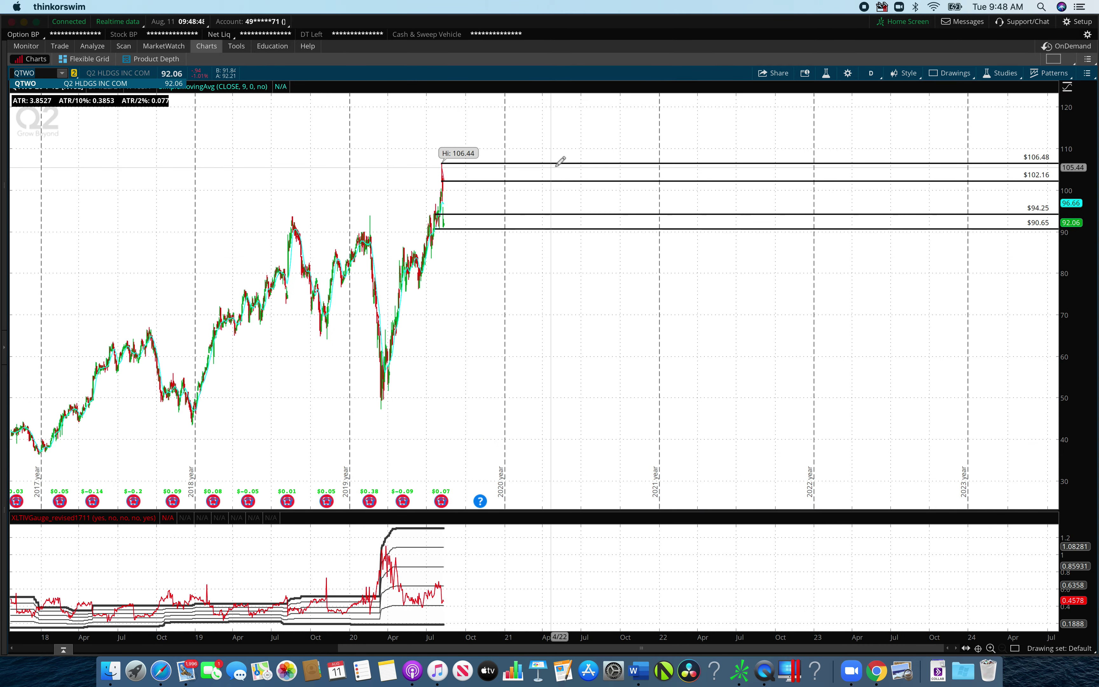
left_click_drag(558, 160, 370, 208)
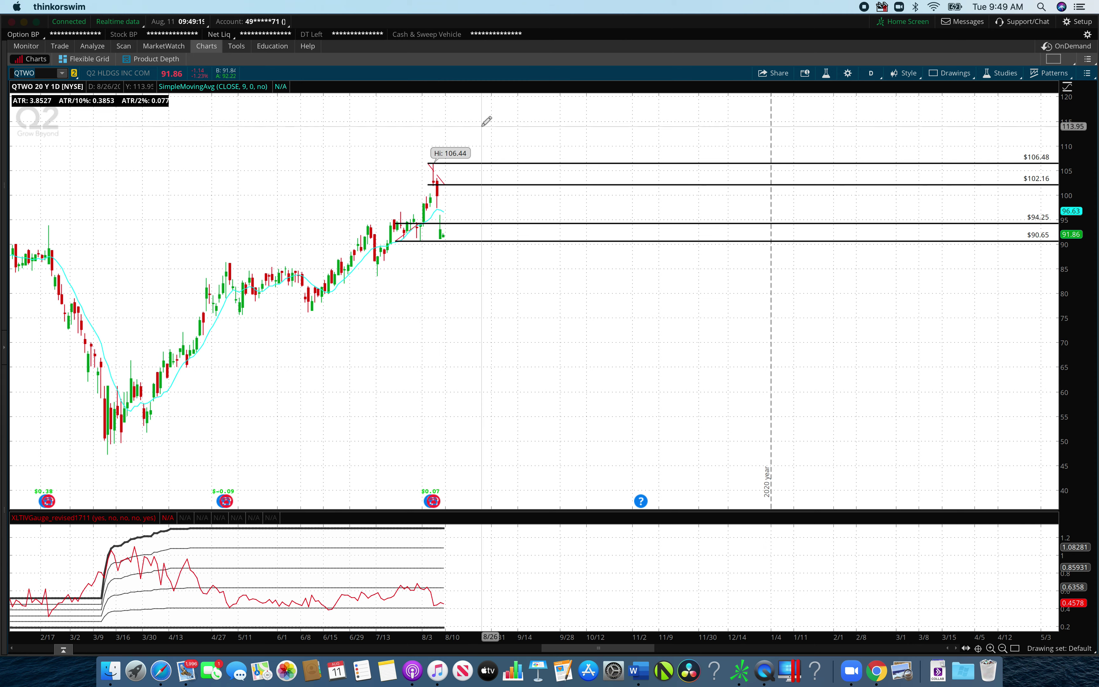
Draw a target trendline from the latest QTWO candle up to the $102.16 level.
mouse_move(300, 83)
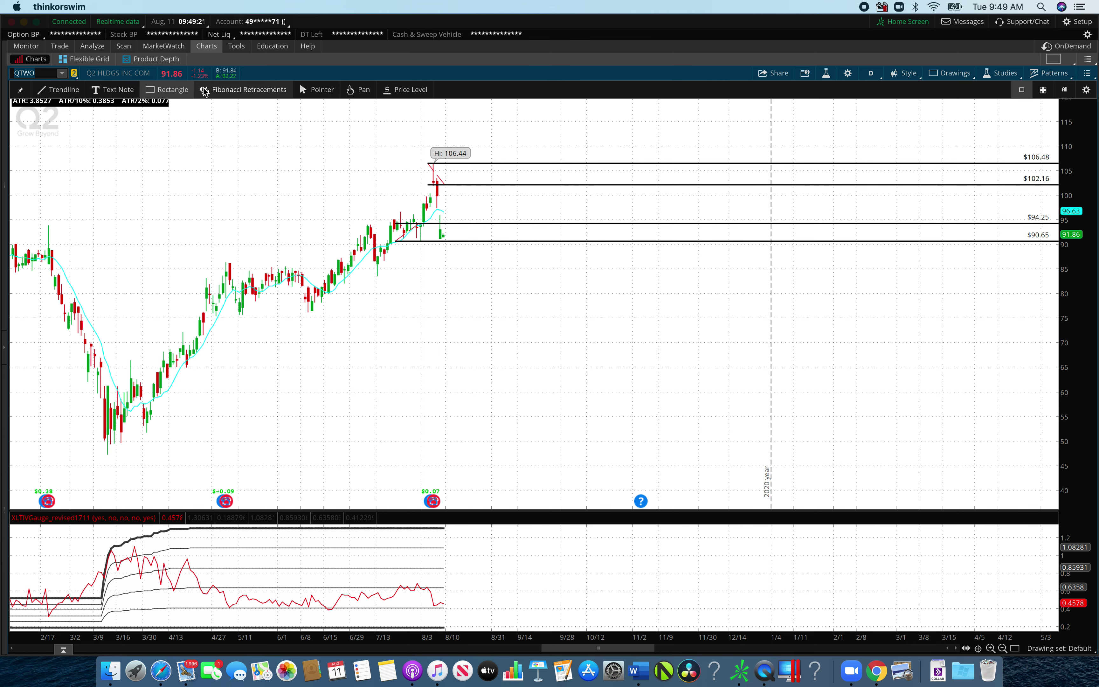
left_click(67, 90)
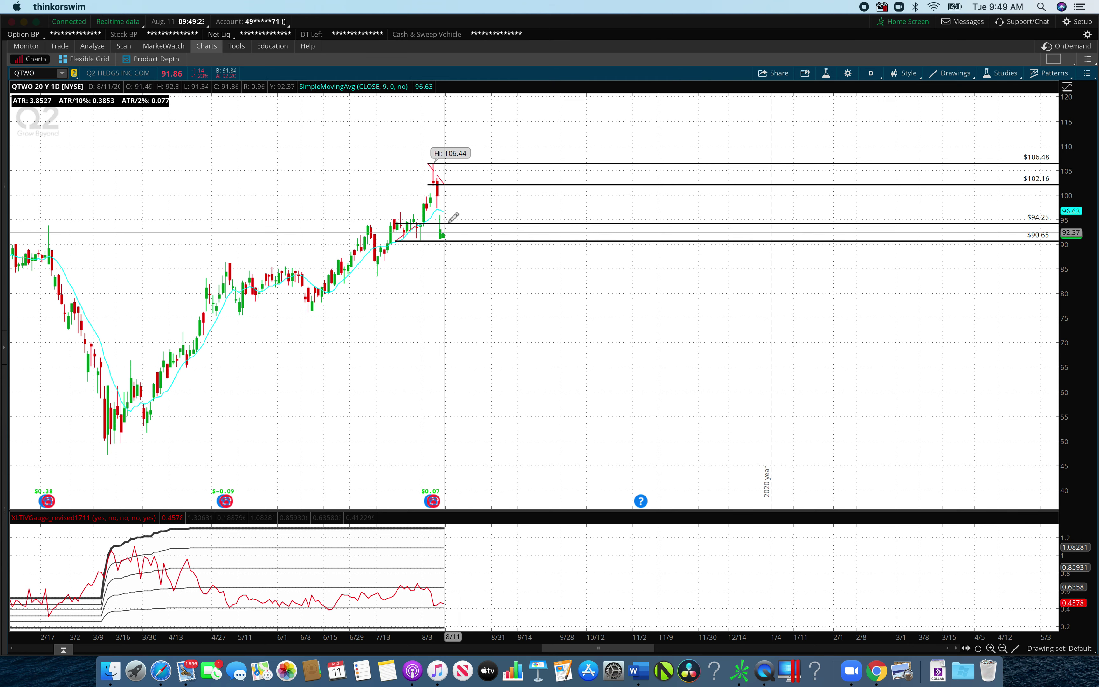
left_click(443, 234)
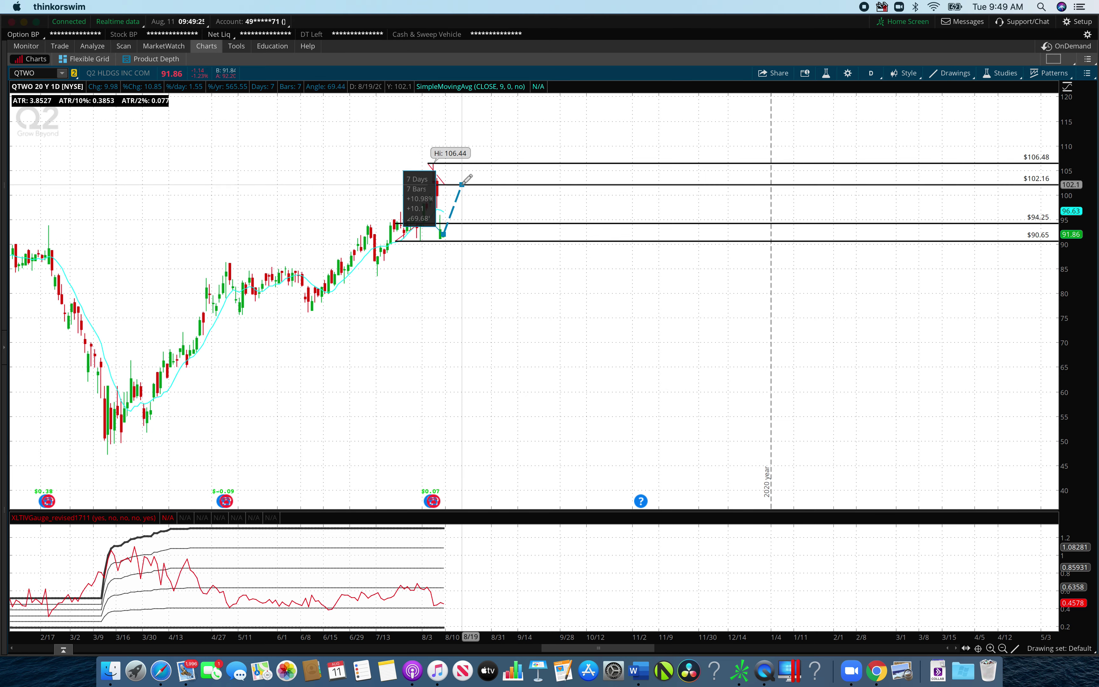
left_click(461, 183)
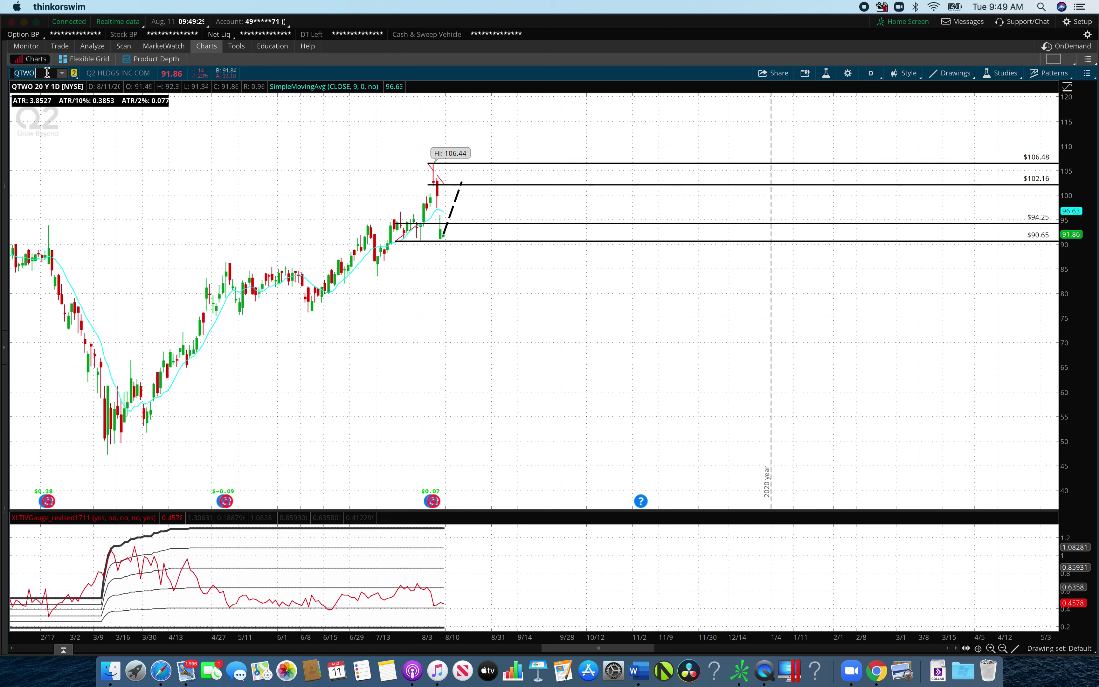
key("BackSpace")
Make Briefing.com full screen in Safari and show the August 11 Upgrades/Downgrades Calendar.
left_click(36, 22)
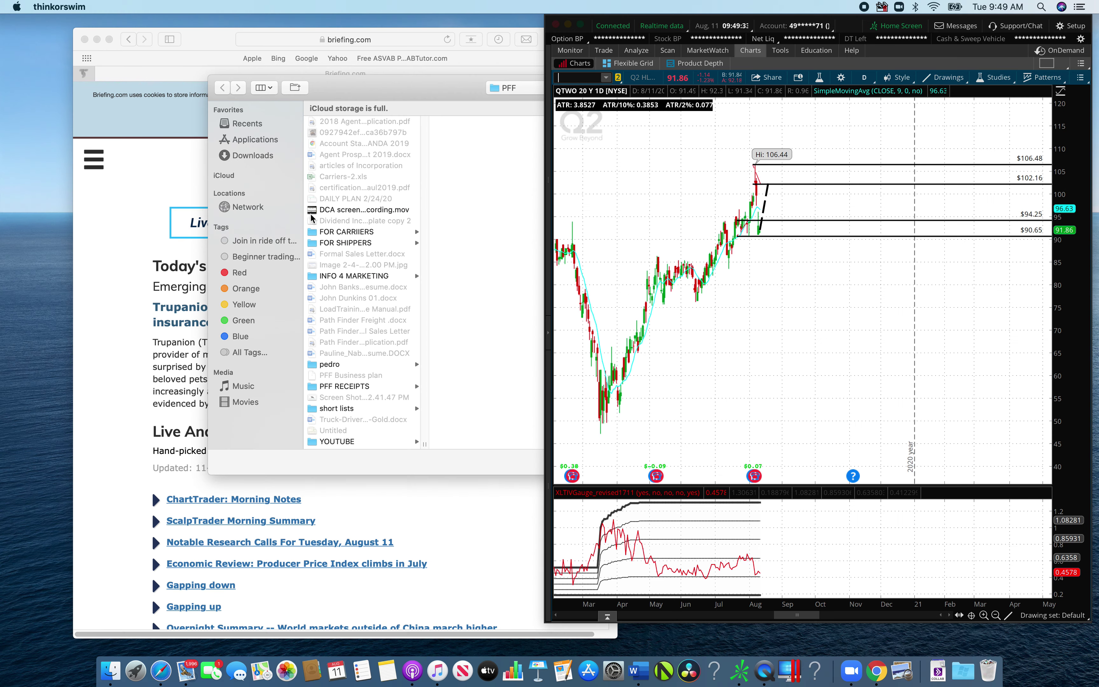
left_click(158, 63)
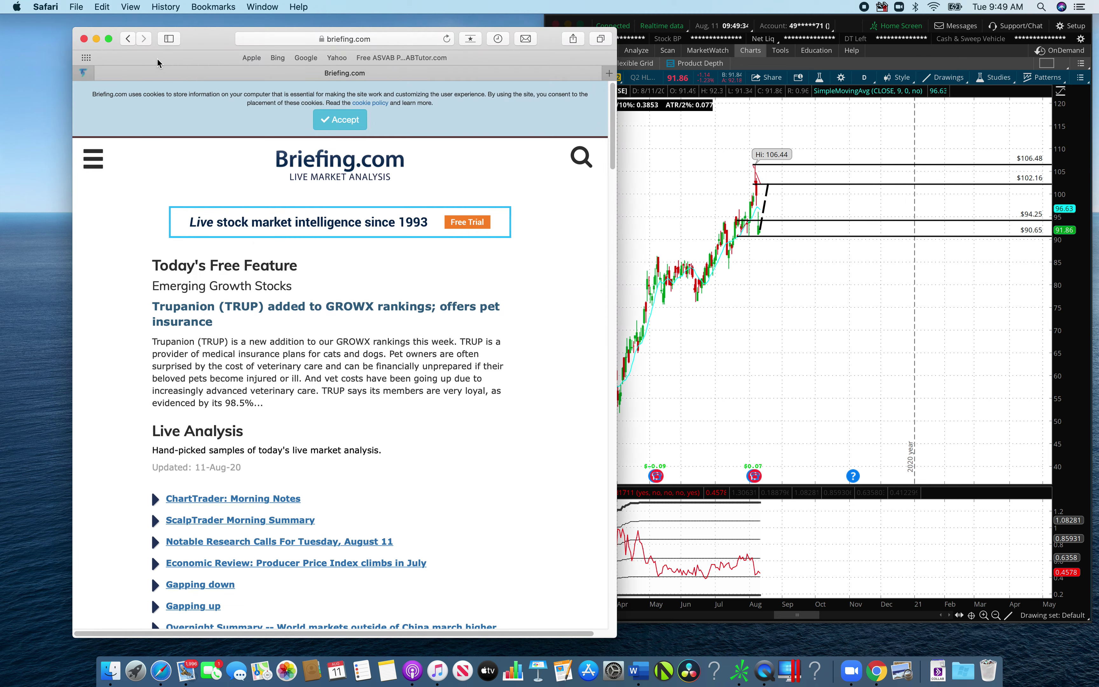
left_click(111, 39)
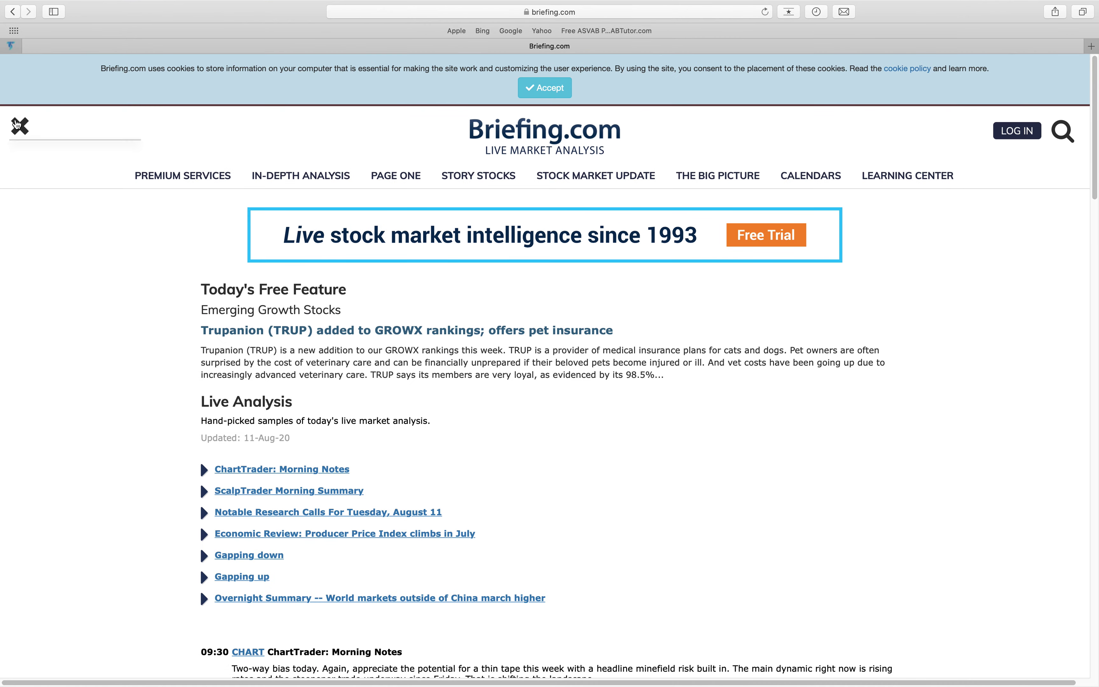
mouse_move(61, 347)
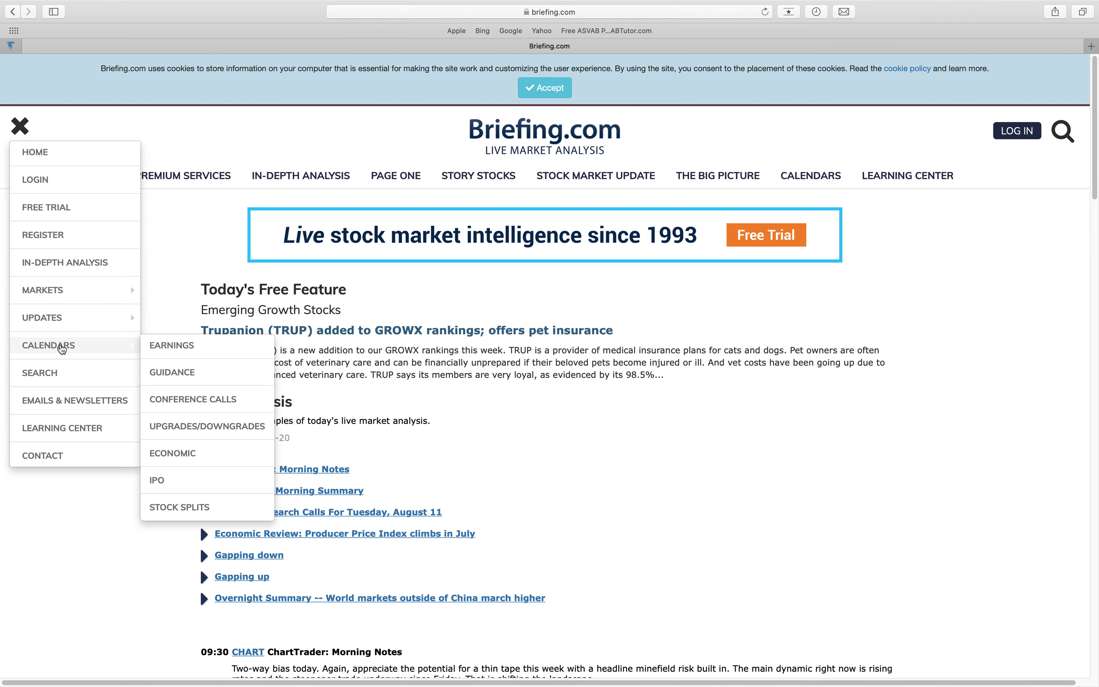
left_click(241, 427)
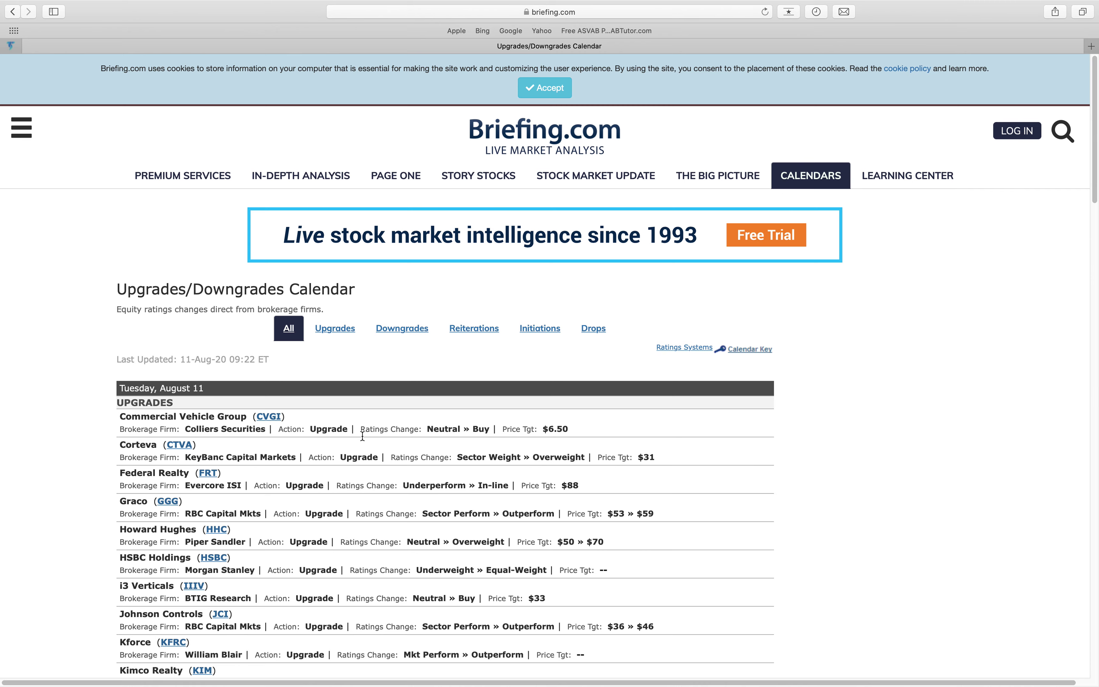
Scroll Briefing.com's August 11 upgrades past TEGNA to the DOWNGRADES header.
scroll(365, 494, "down", 3)
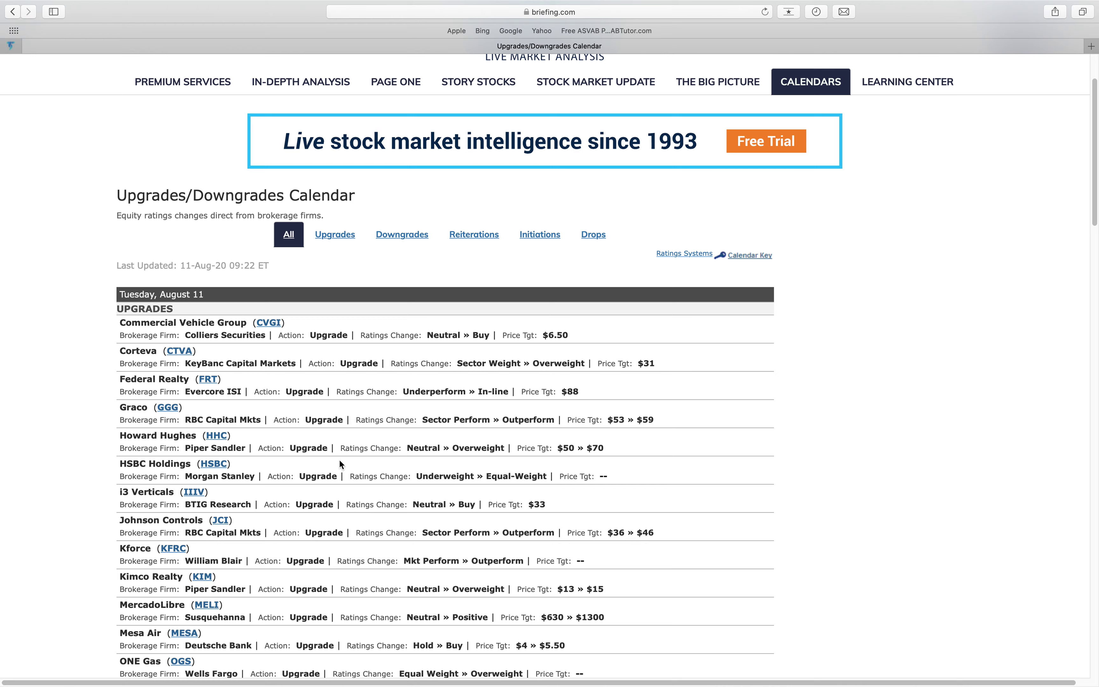
scroll(246, 425, "down", 3)
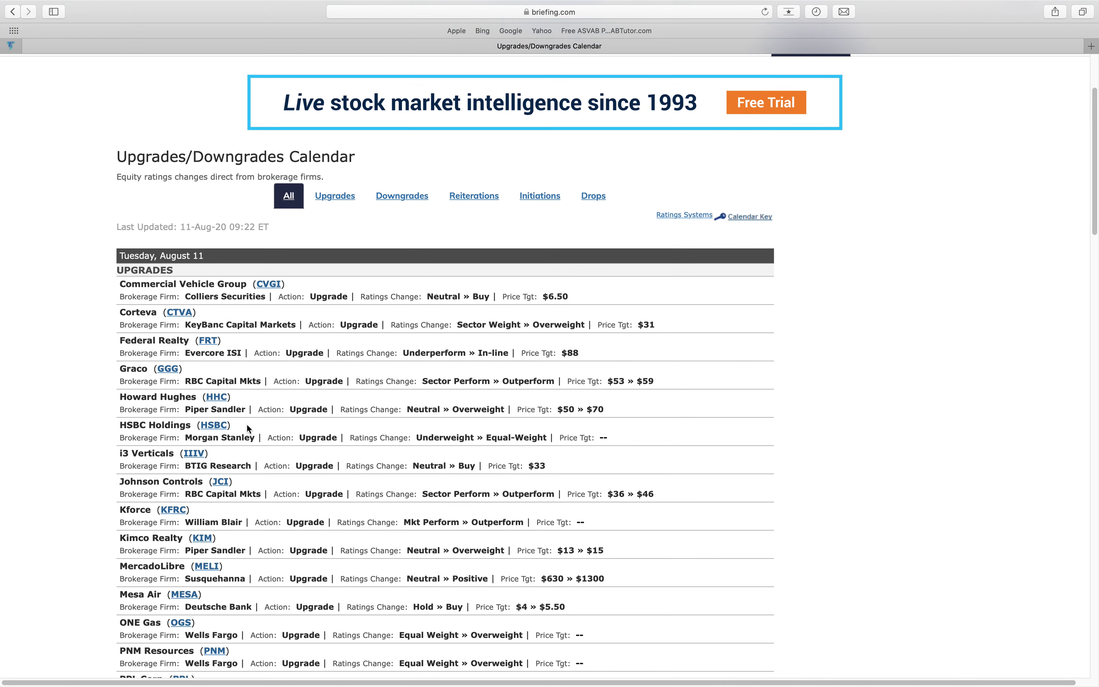
scroll(248, 427, "down", 4)
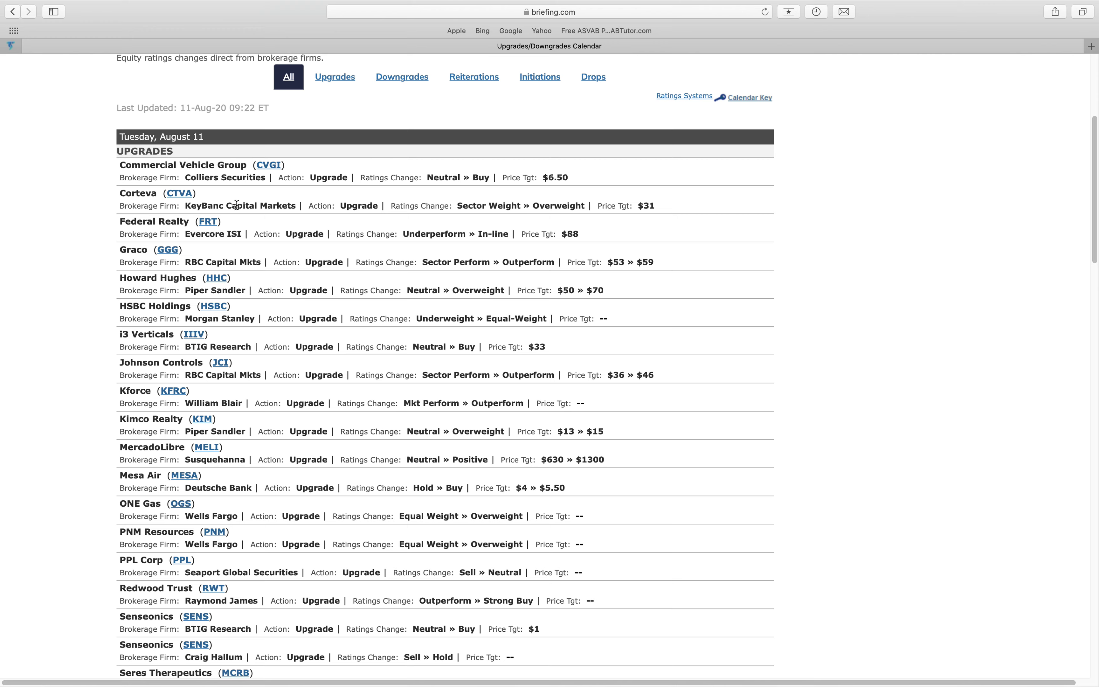
scroll(222, 255, "down", 2)
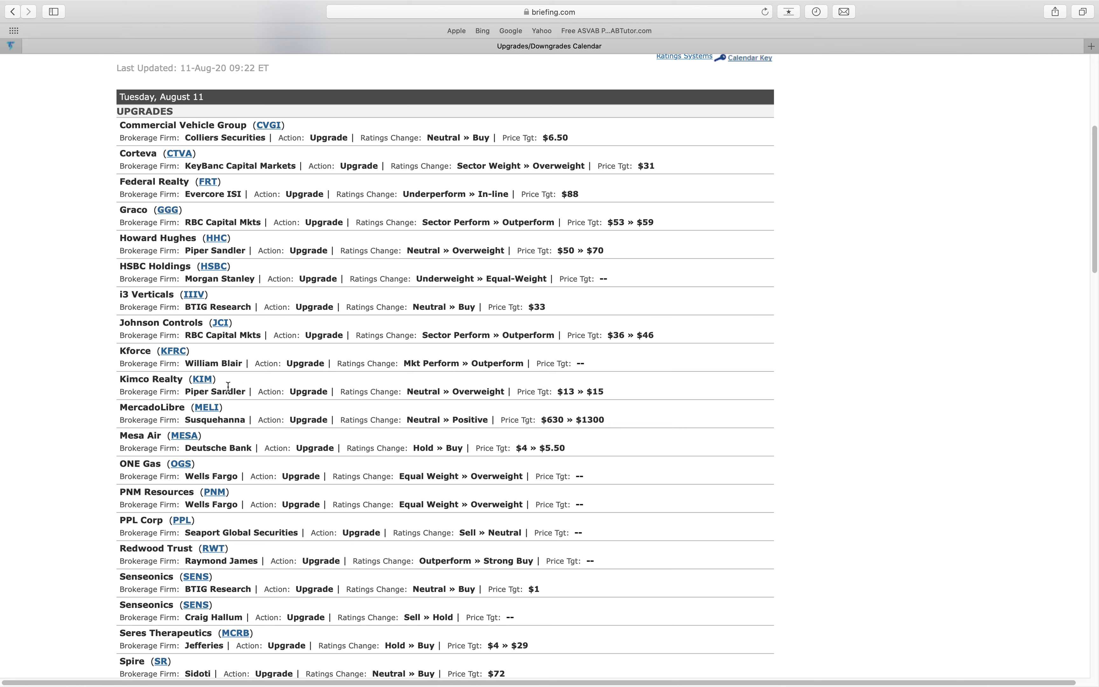
scroll(231, 359, "down", 2)
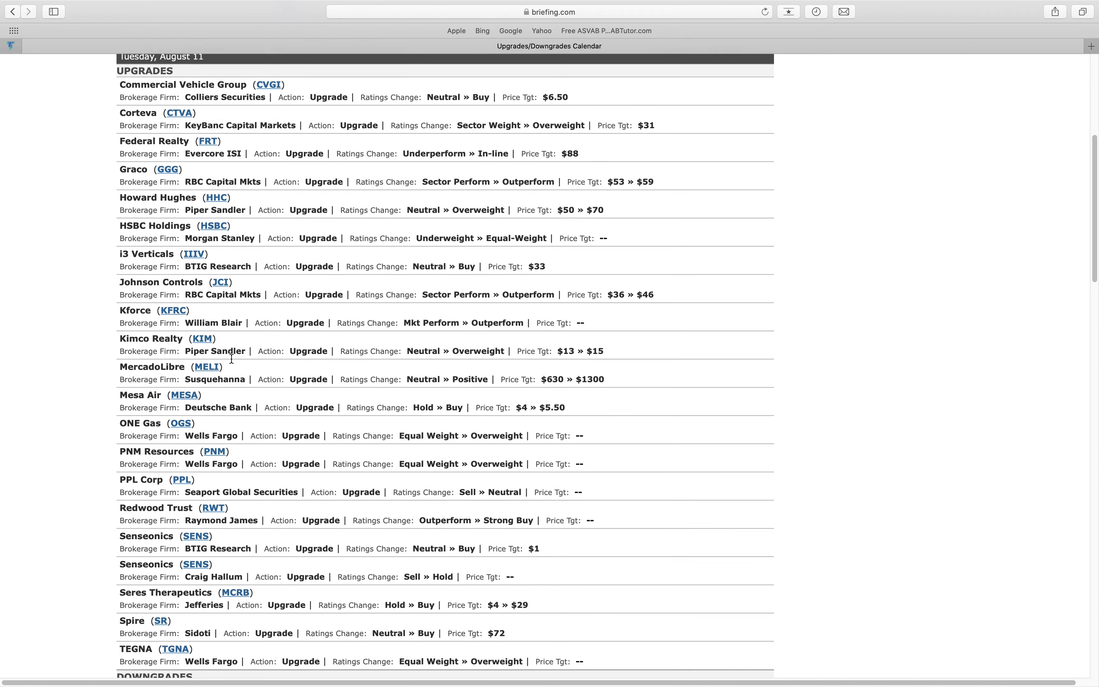
scroll(232, 359, "down", 4)
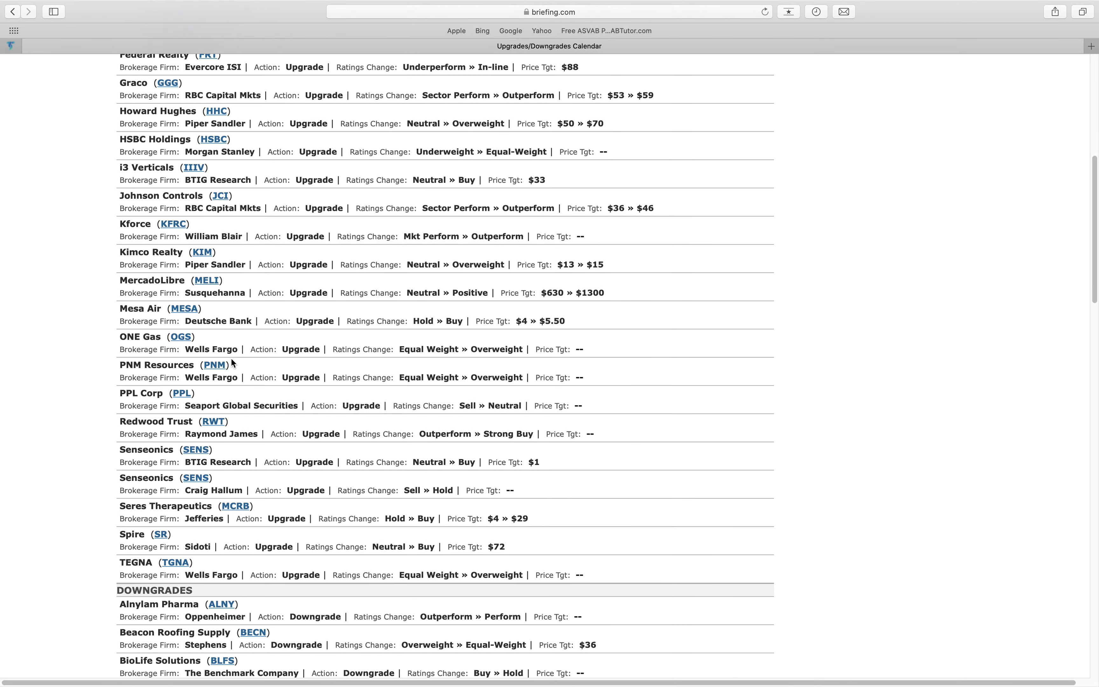
scroll(232, 362, "down", 1)
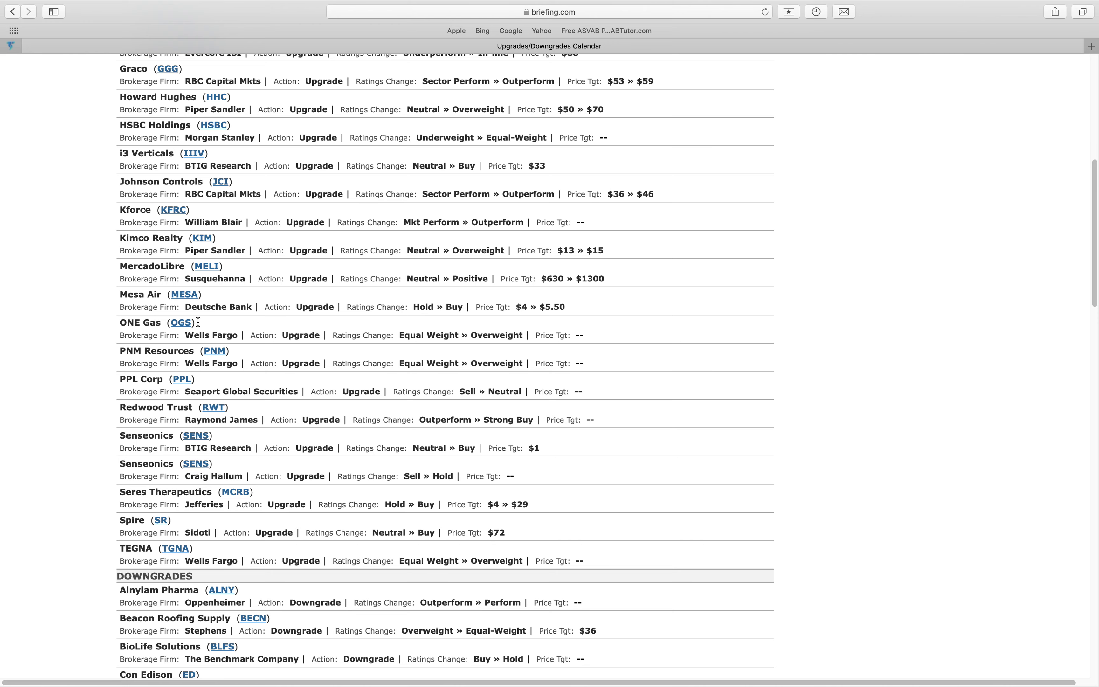
scroll(198, 322, "down", 2)
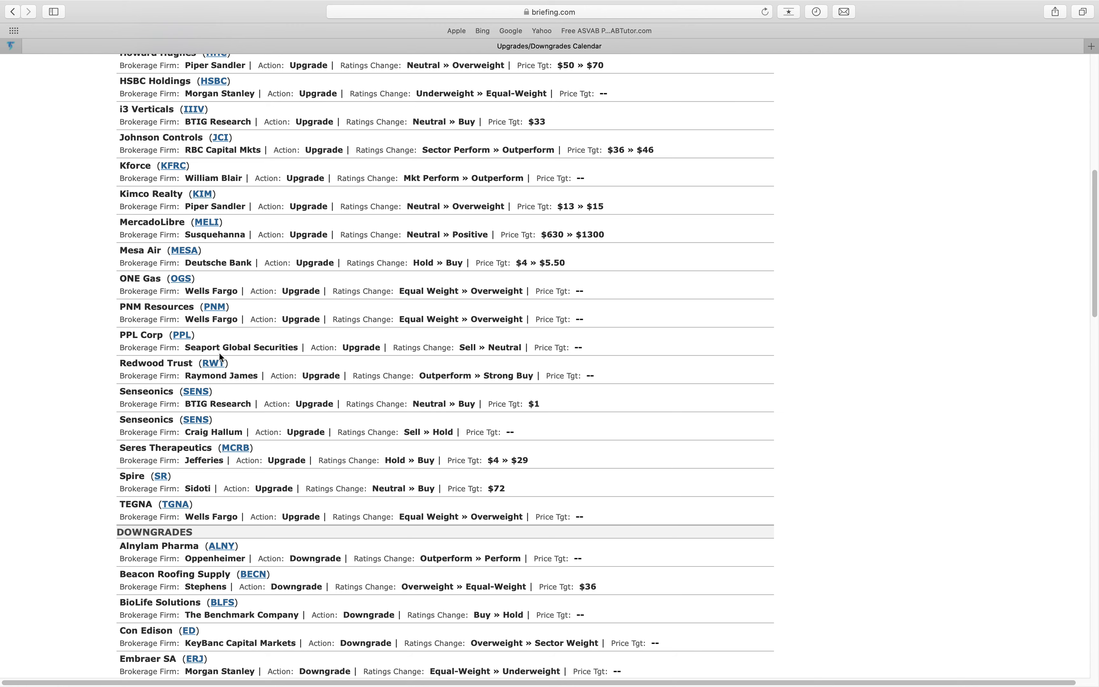
scroll(227, 435, "down", 2)
scroll(227, 436, "down", 2)
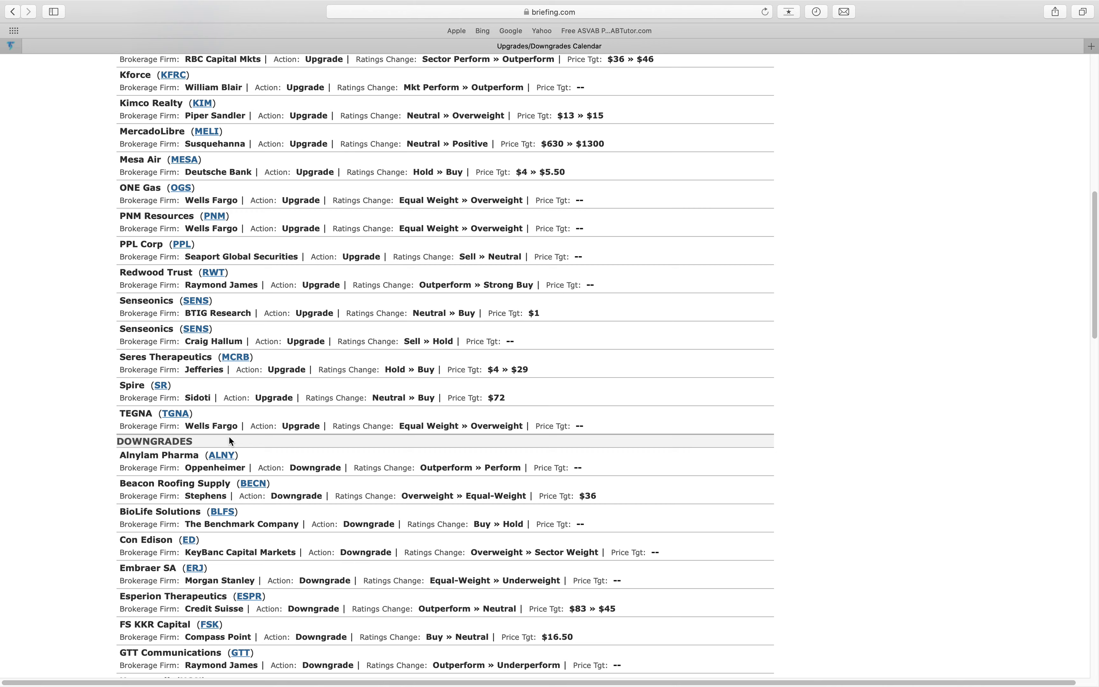
Scroll the downgrades down to Zynga and select the SJW ticker text in its row.
scroll(229, 438, "down", 3)
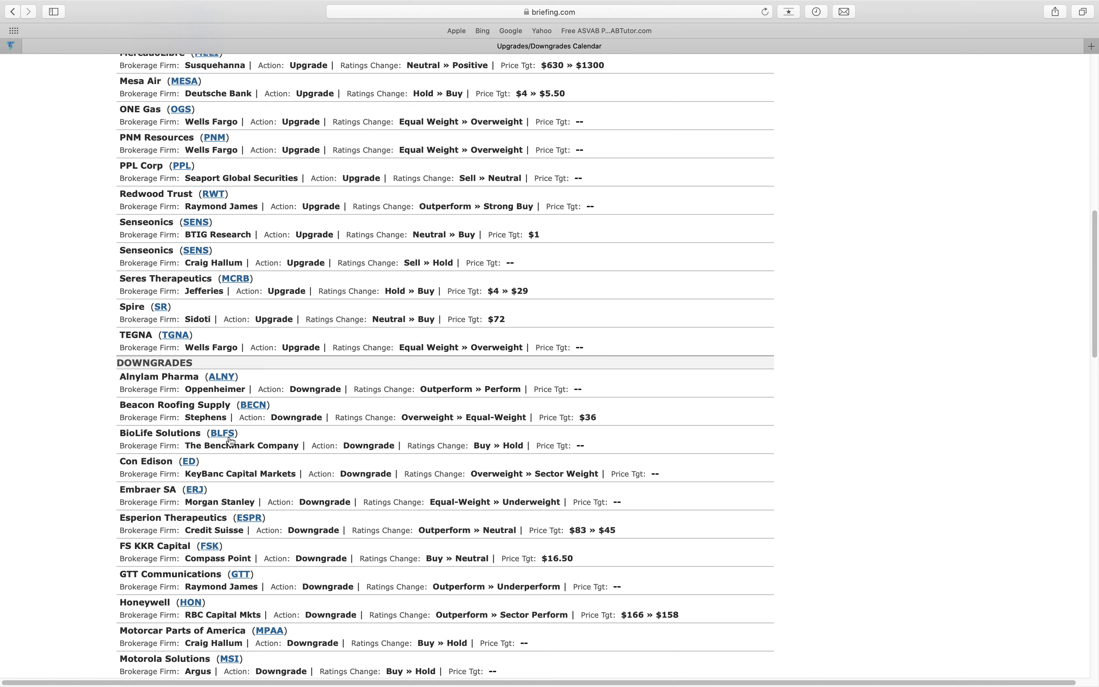
scroll(230, 441, "down", 4)
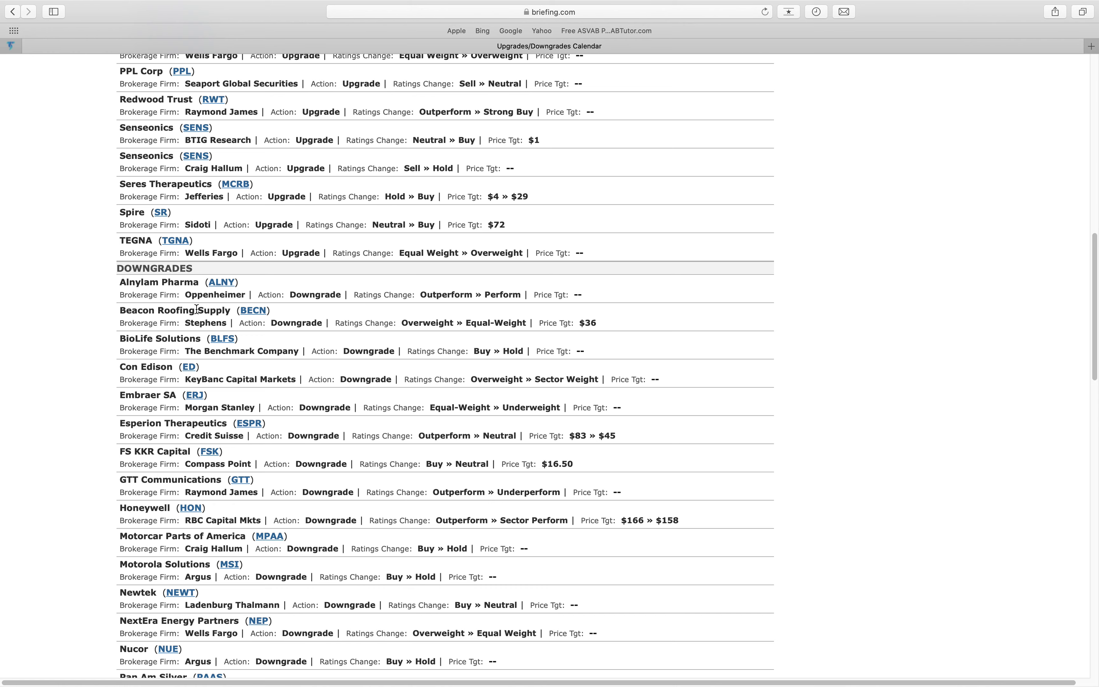
scroll(198, 314, "down", 1)
scroll(198, 315, "down", 4)
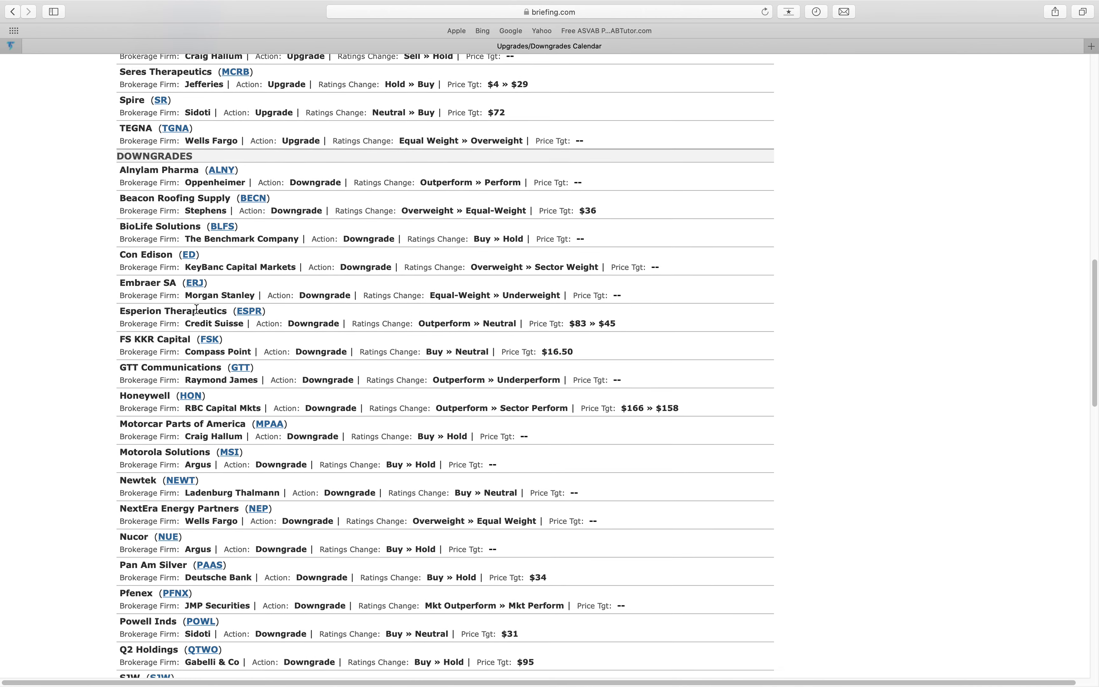
scroll(197, 309, "down", 1)
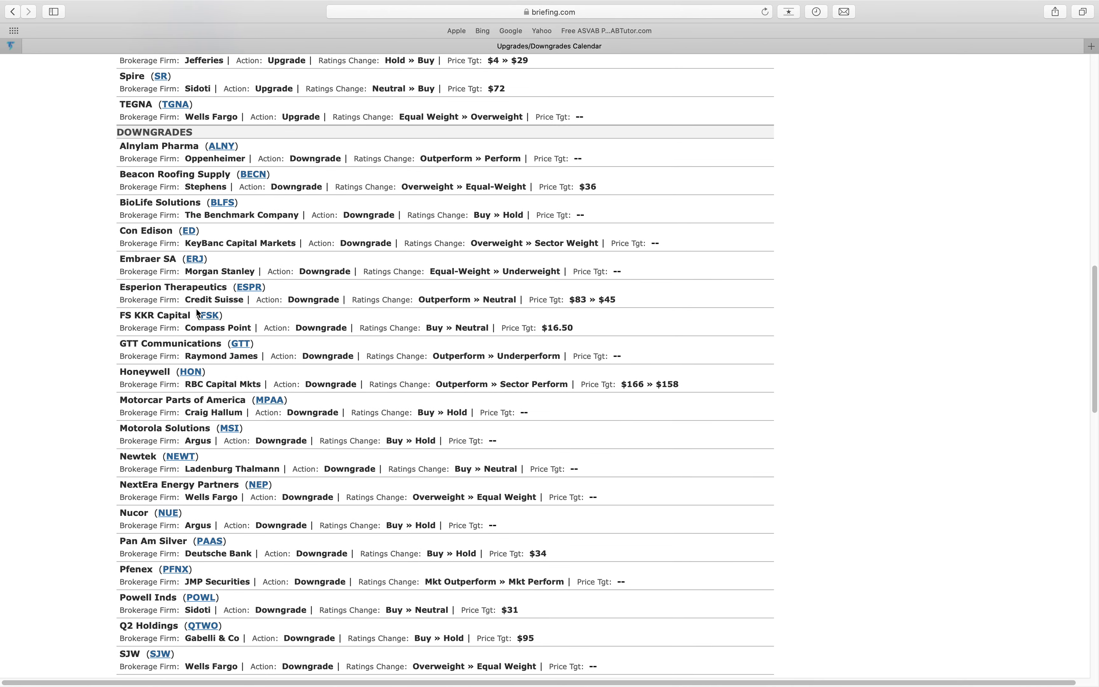
scroll(196, 309, "down", 3)
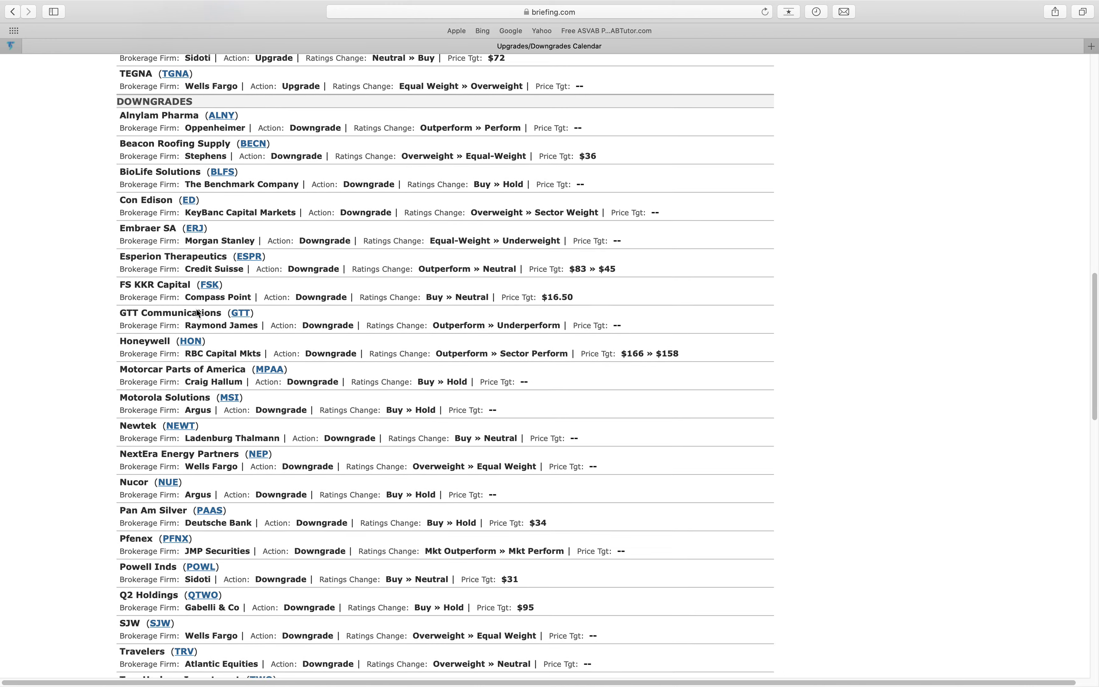
scroll(198, 314, "down", 2)
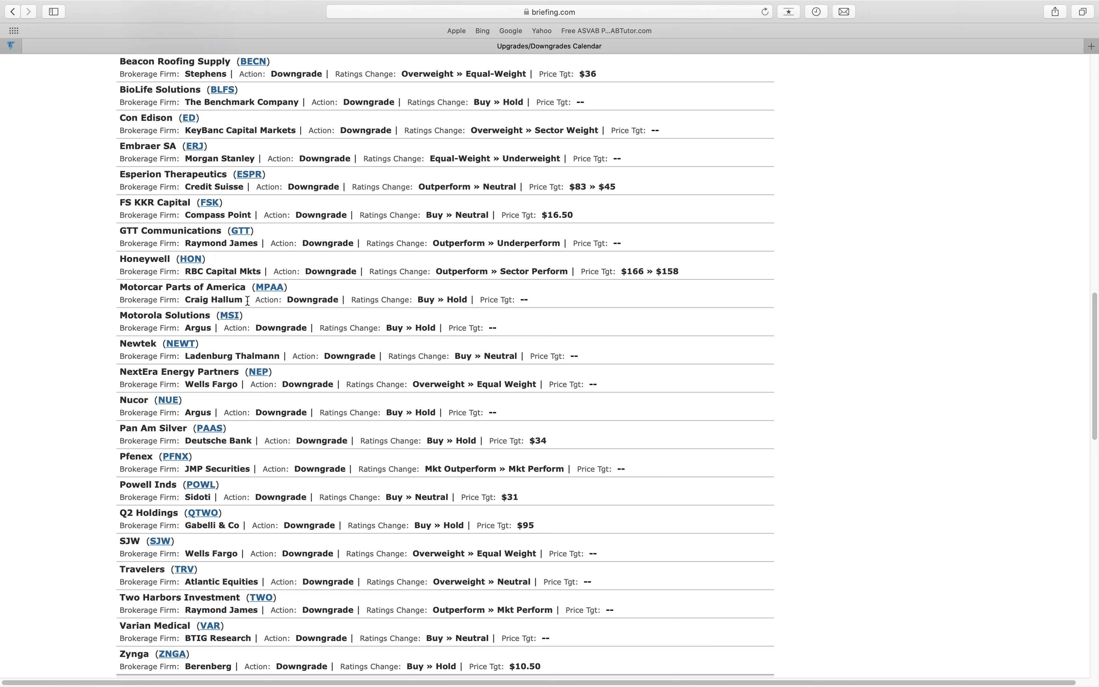
scroll(247, 301, "down", 1)
scroll(247, 300, "down", 3)
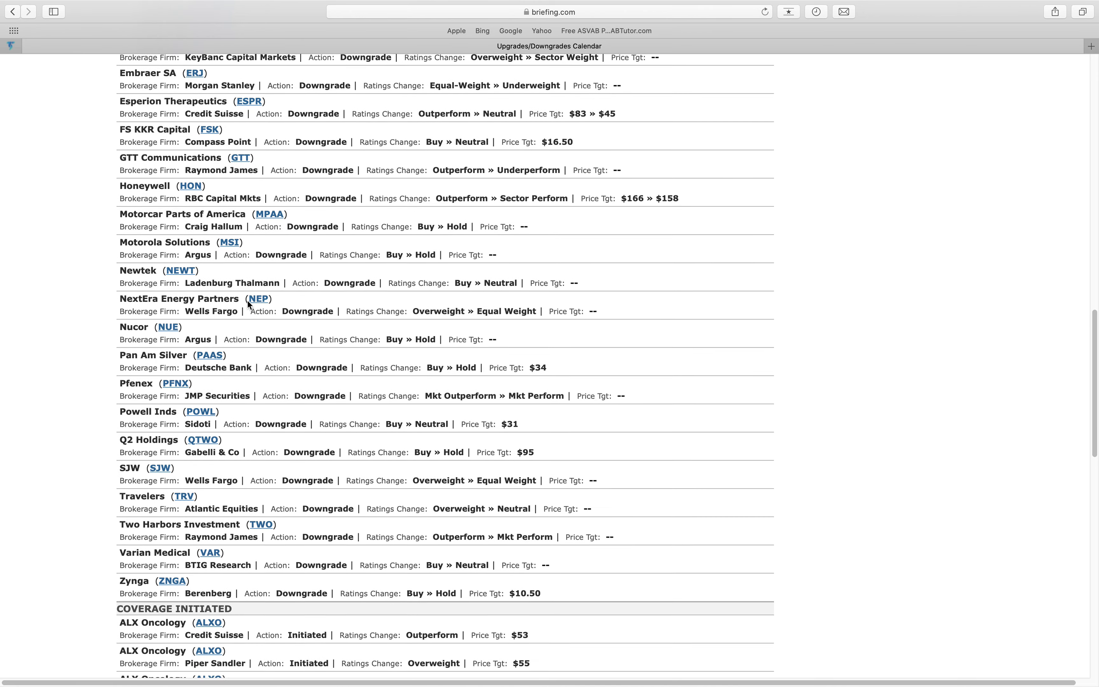
scroll(248, 301, "down", 1)
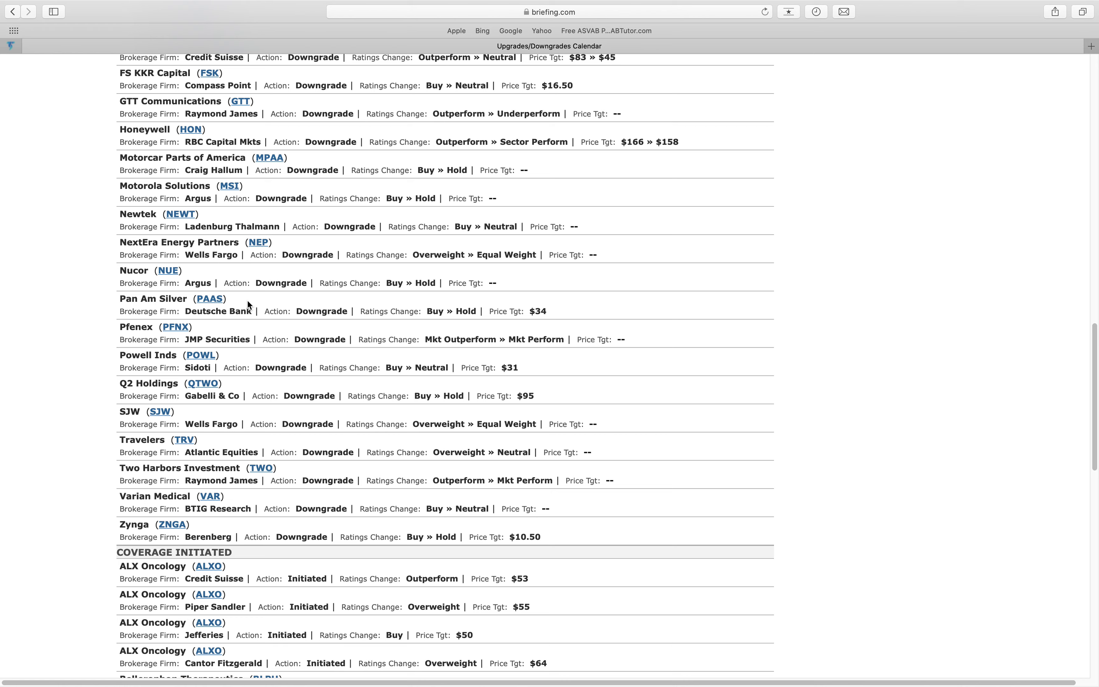
scroll(247, 301, "down", 2)
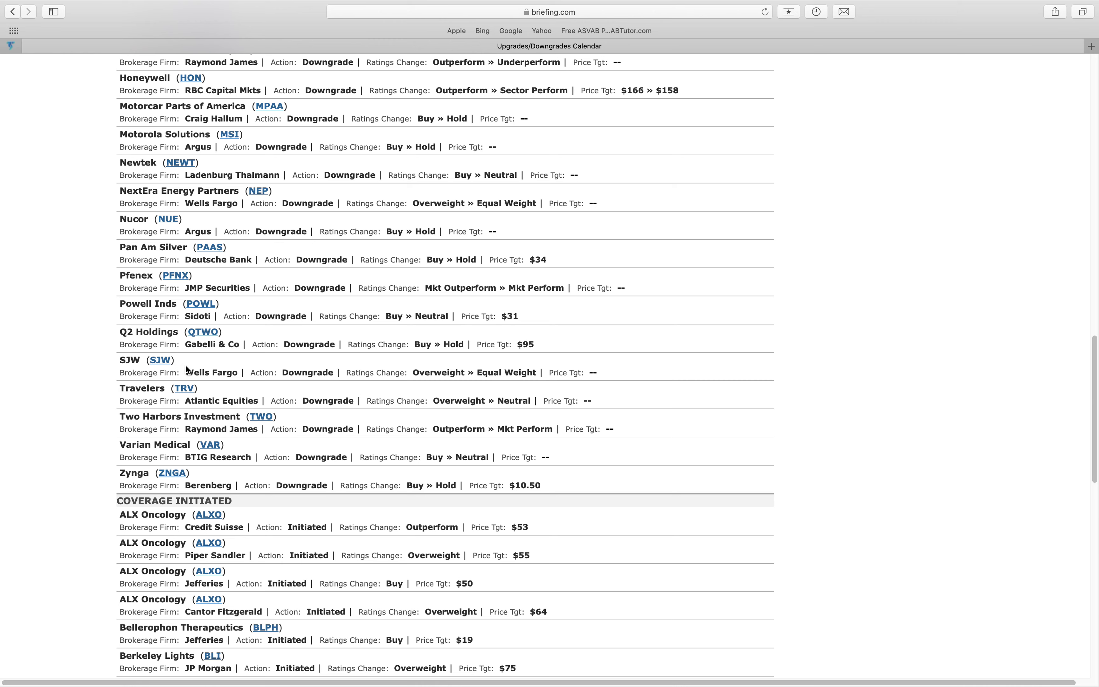
left_click_drag(185, 372, 238, 370)
left_click_drag(181, 357, 154, 355)
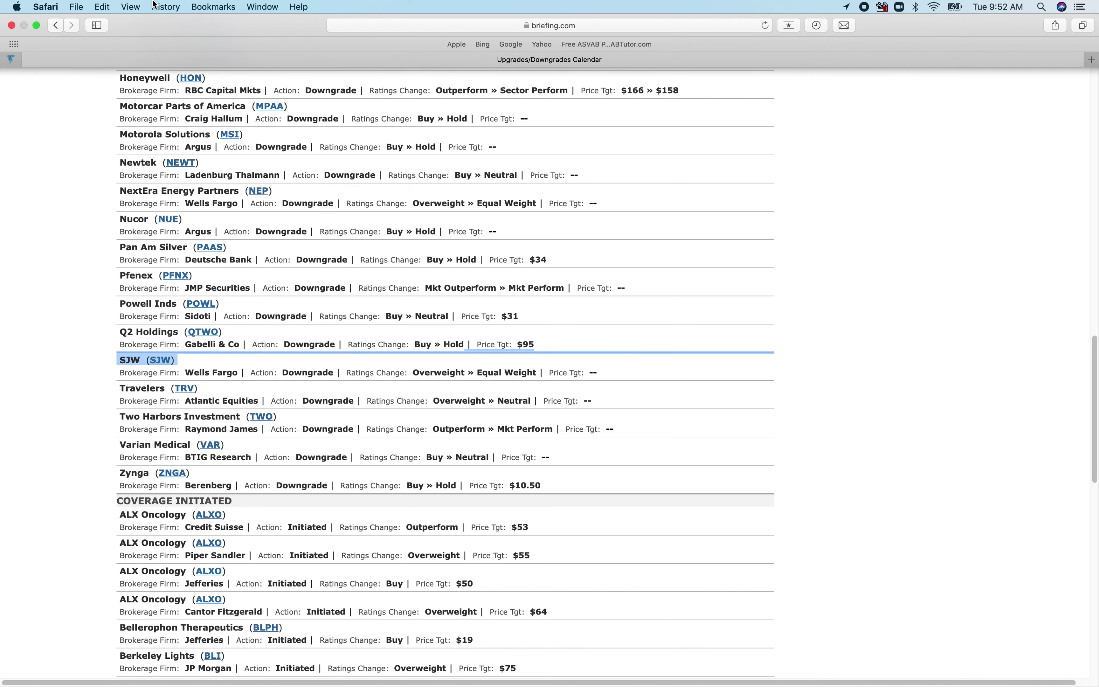
Bring the thinkorswim chart back full screen and load the ERJ chart.
left_click(39, 26)
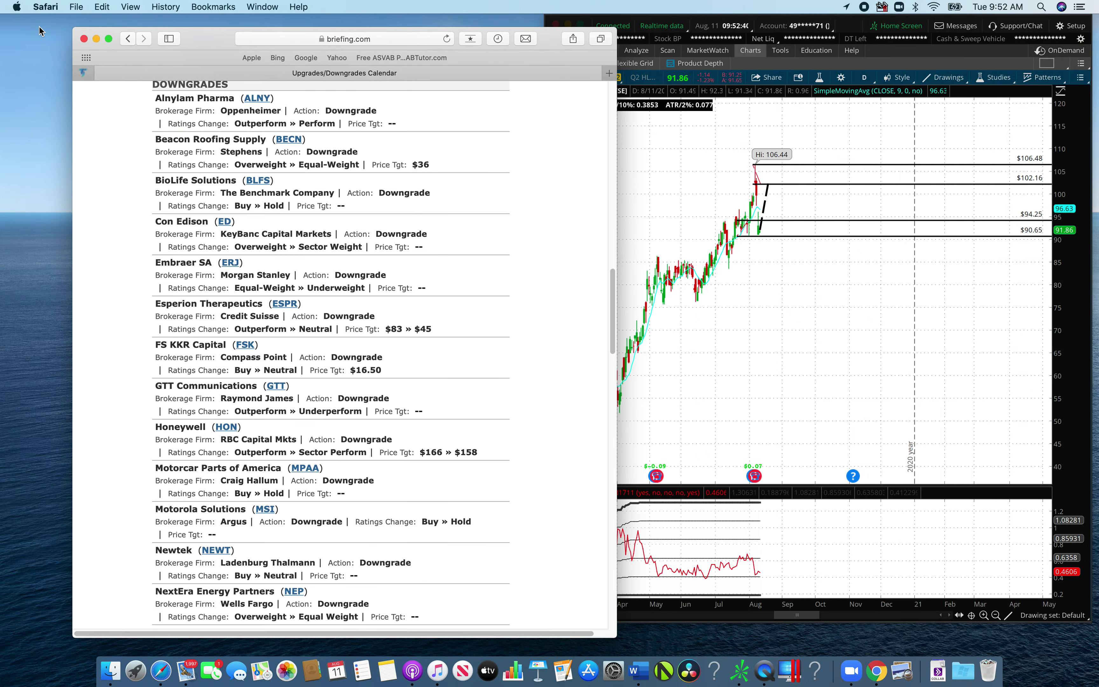
left_click(645, 199)
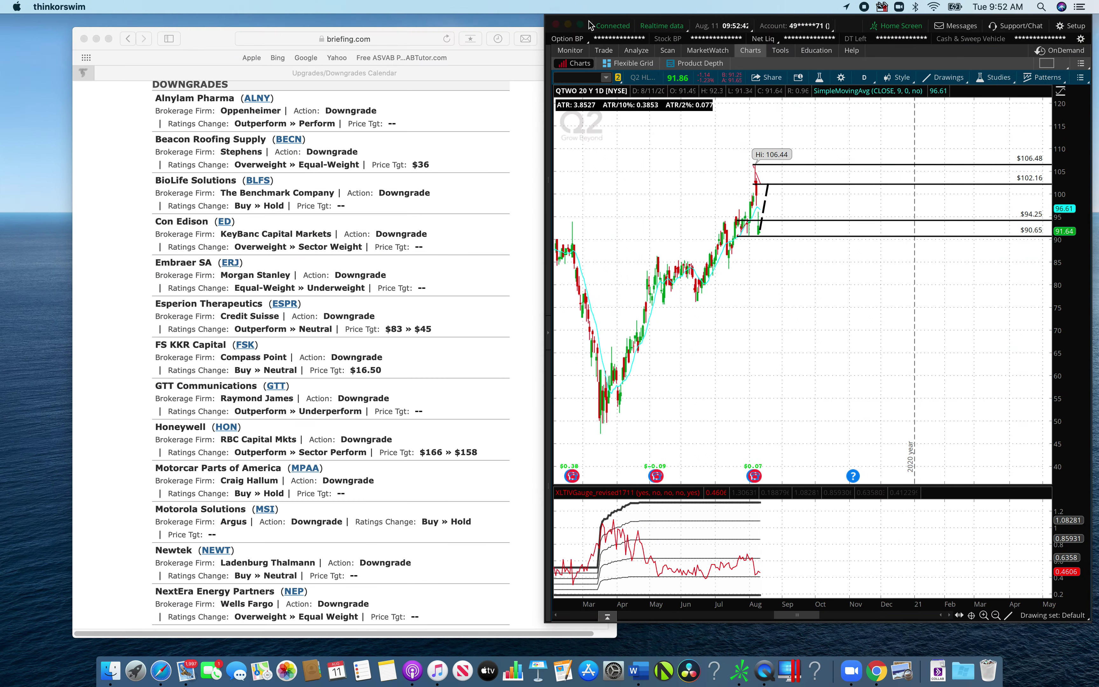
left_click(581, 23)
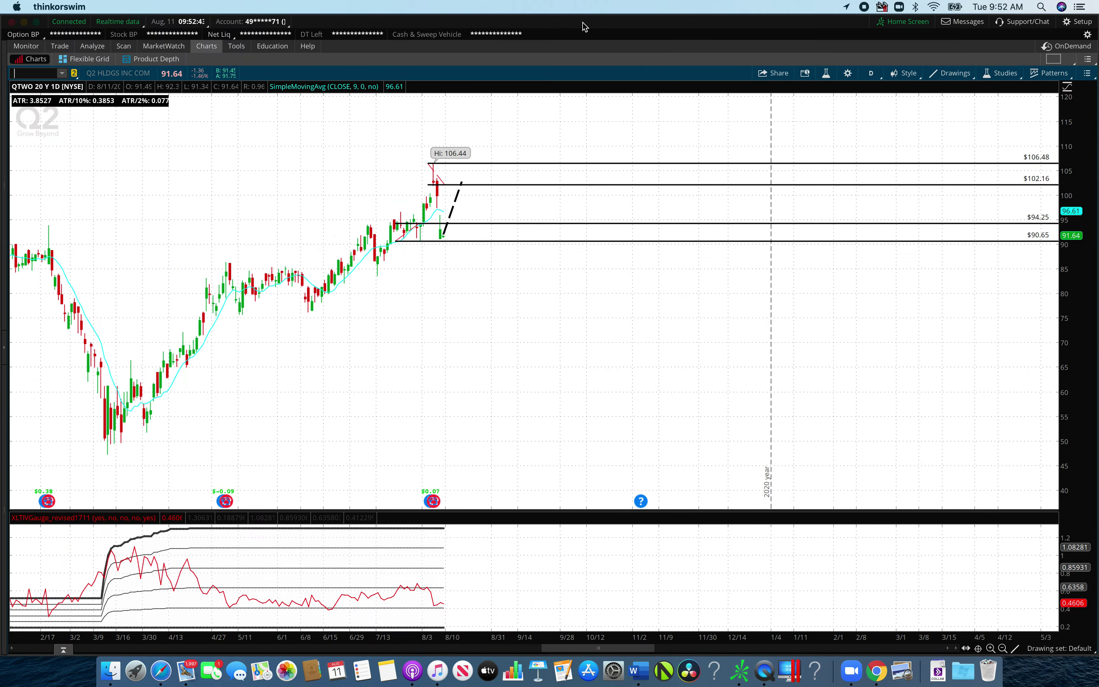
left_click(47, 73)
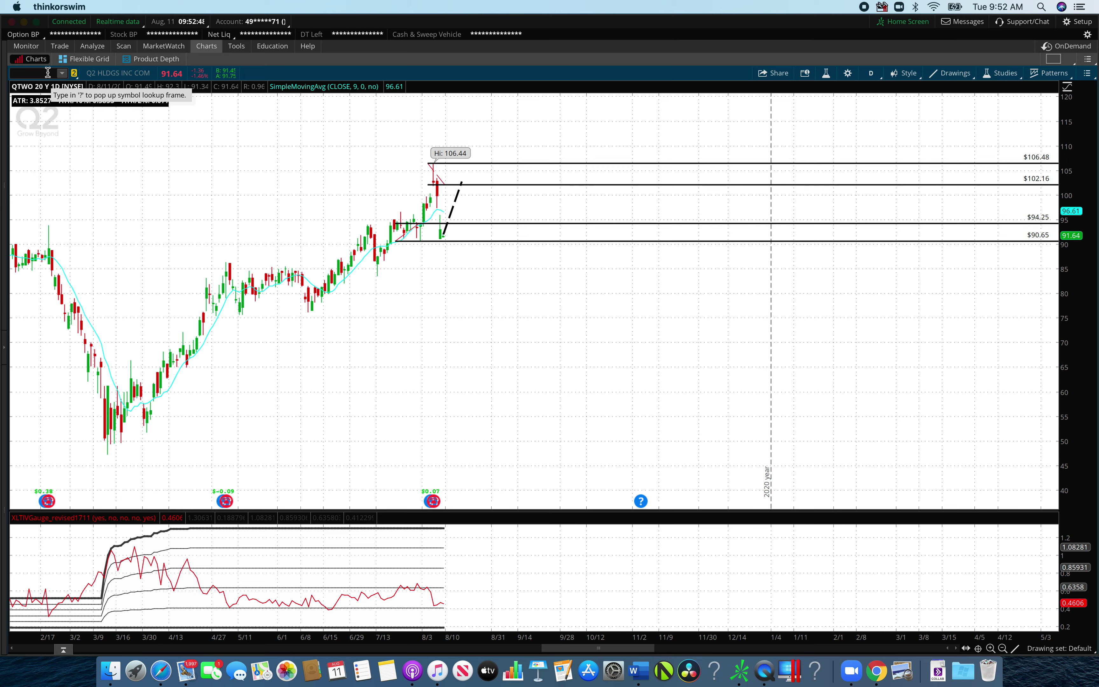
type("ERJ")
key("Return")
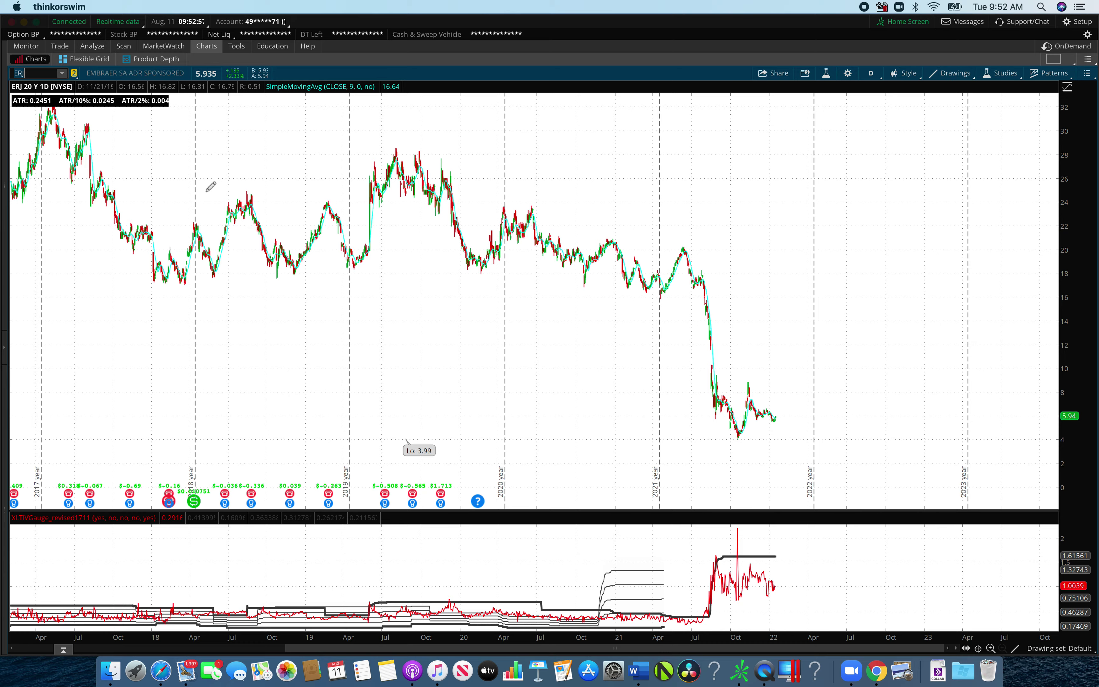
Pan and stretch the ERJ chart, draw a price level at $6.71, and start a new symbol.
scroll(211, 186, "down", 10)
left_click_drag(498, 395, 377, 393)
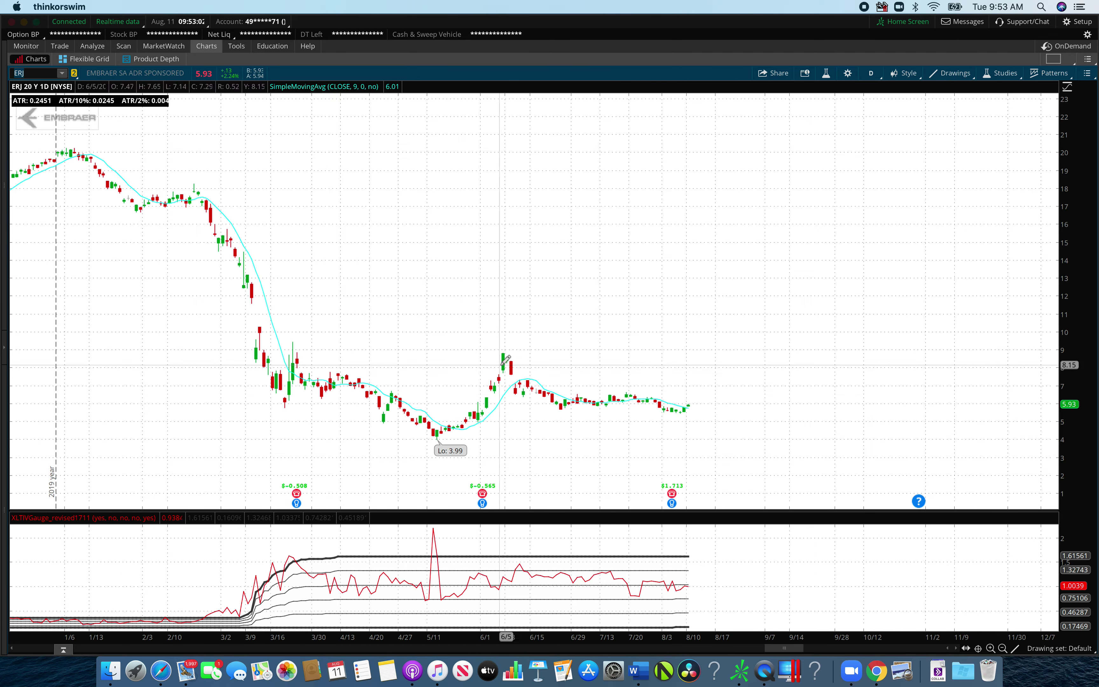
left_click_drag(1067, 425, 1079, 463)
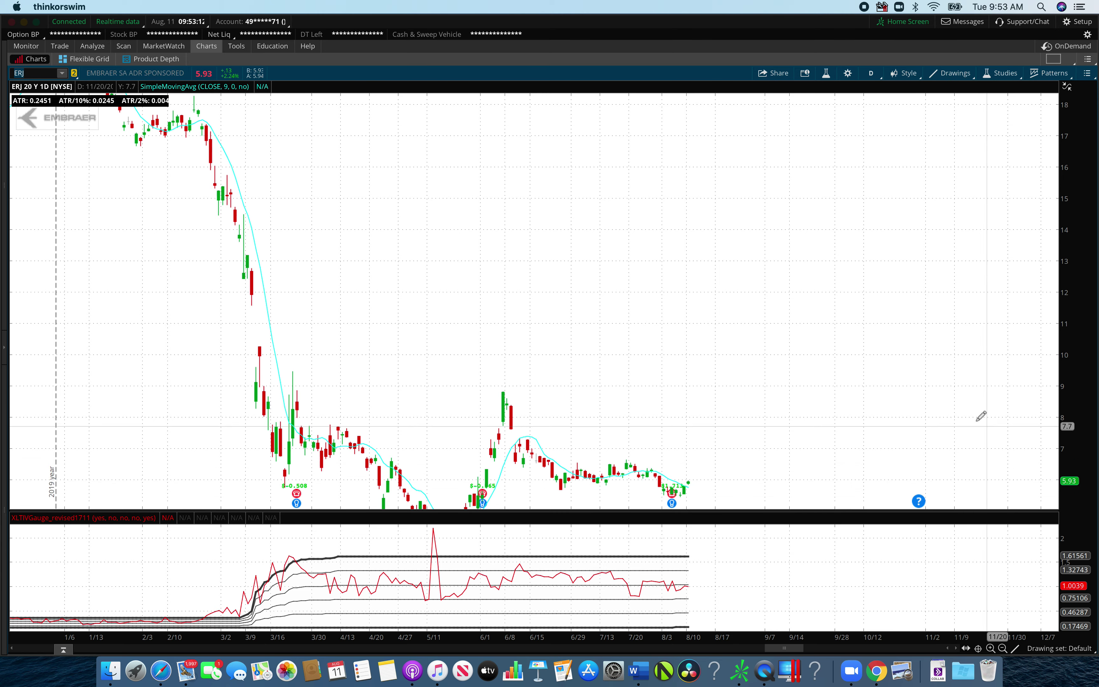
scroll(920, 396, "right", 3)
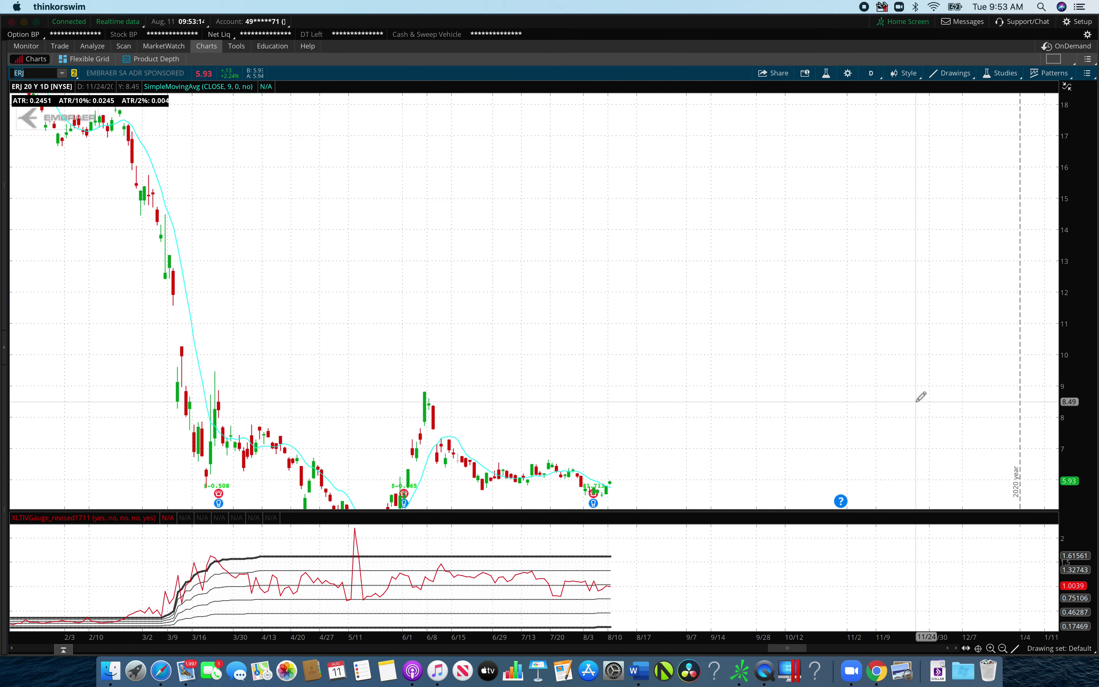
scroll(920, 397, "left", 5)
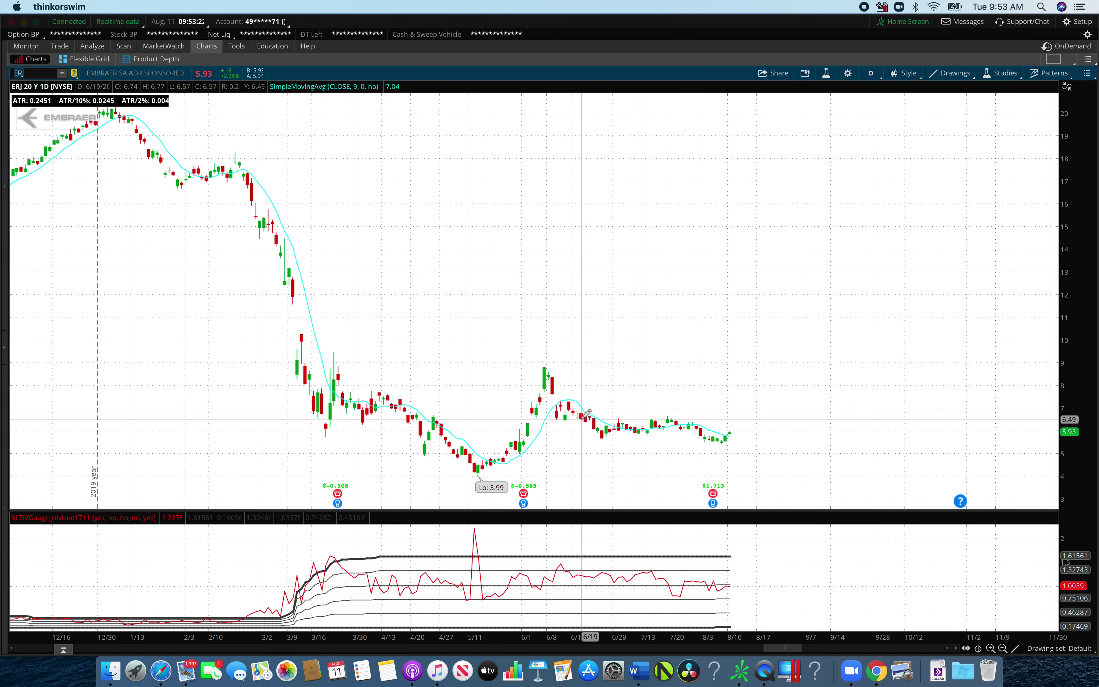
left_click_drag(1086, 452, 1065, 407)
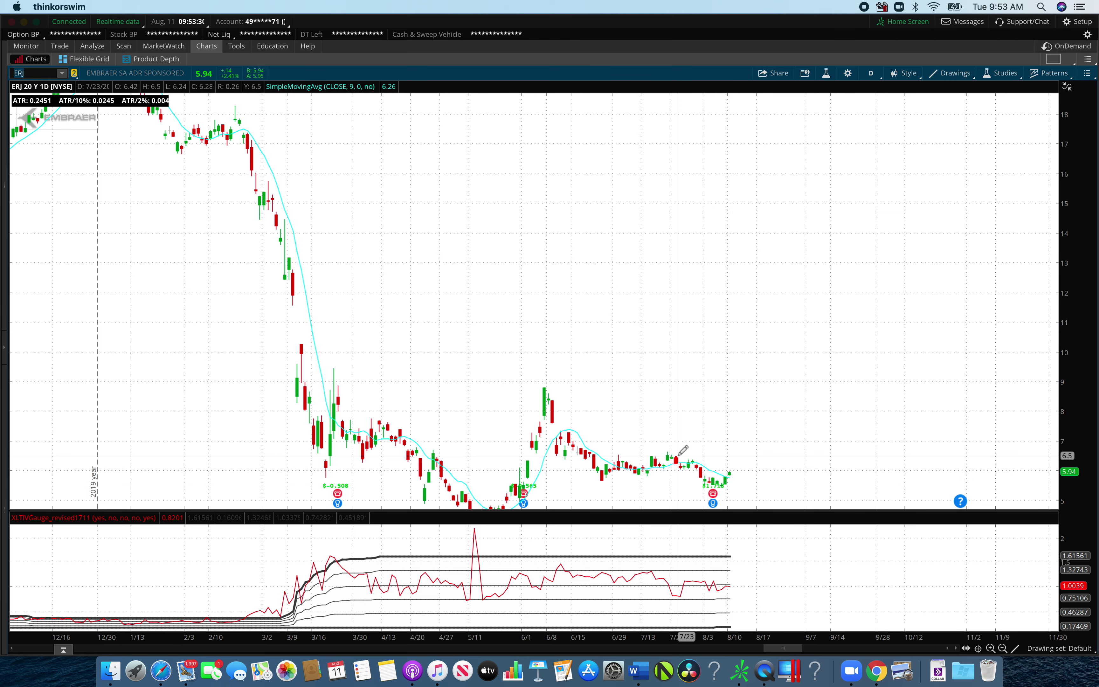
mouse_move(170, 92)
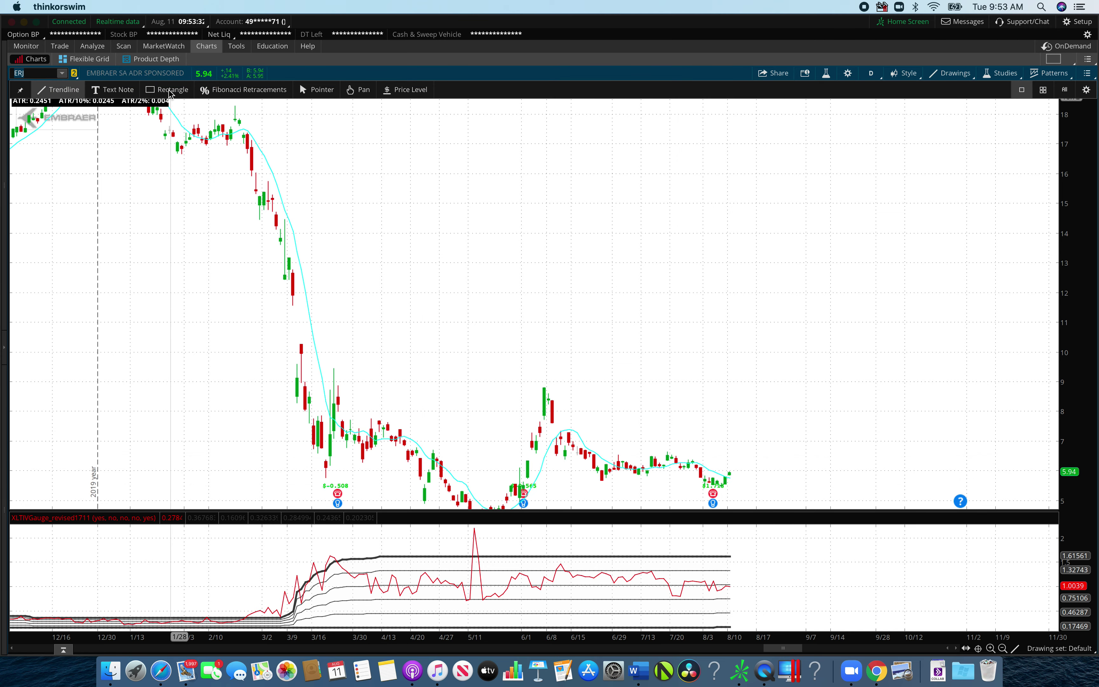
left_click(391, 91)
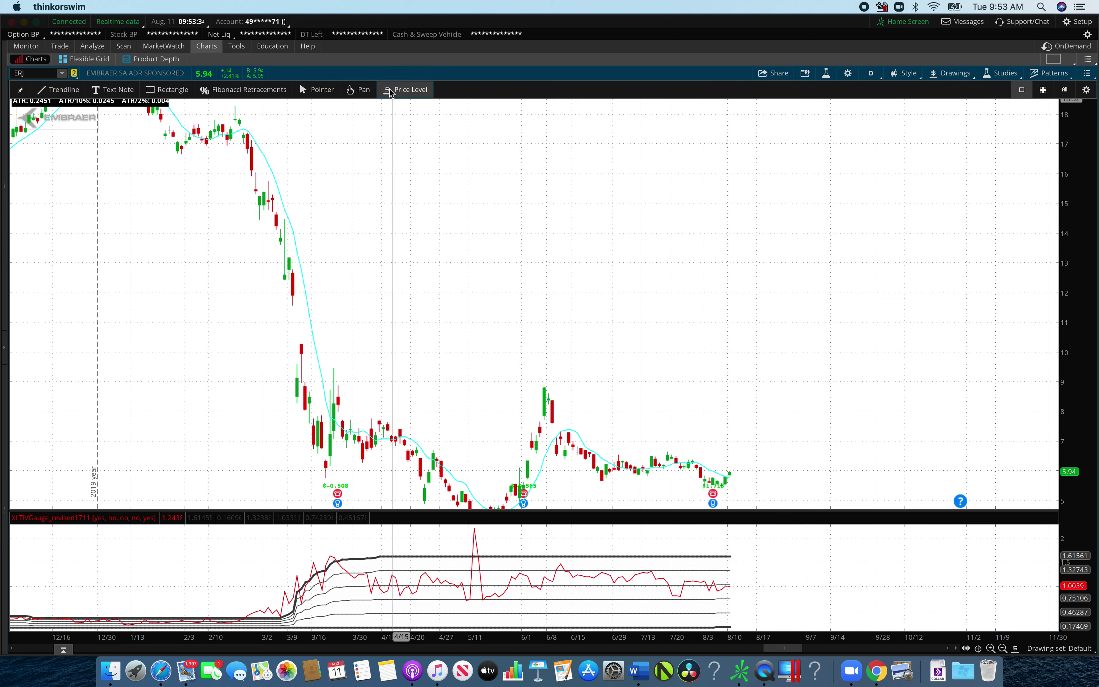
left_click(582, 449)
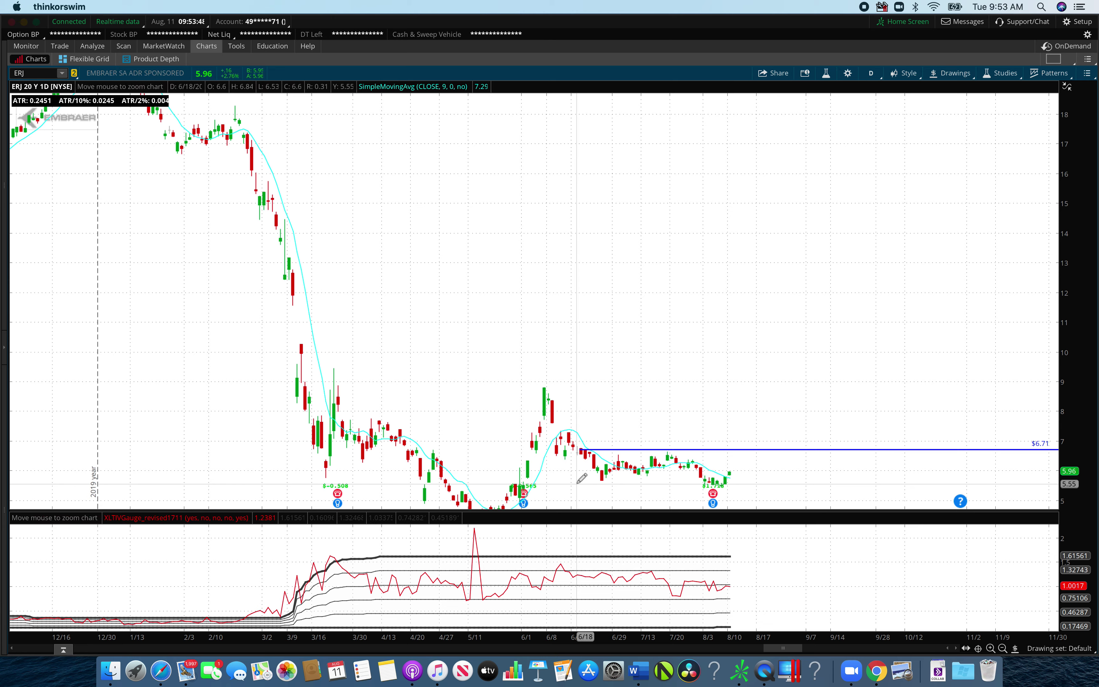
mouse_move(185, 91)
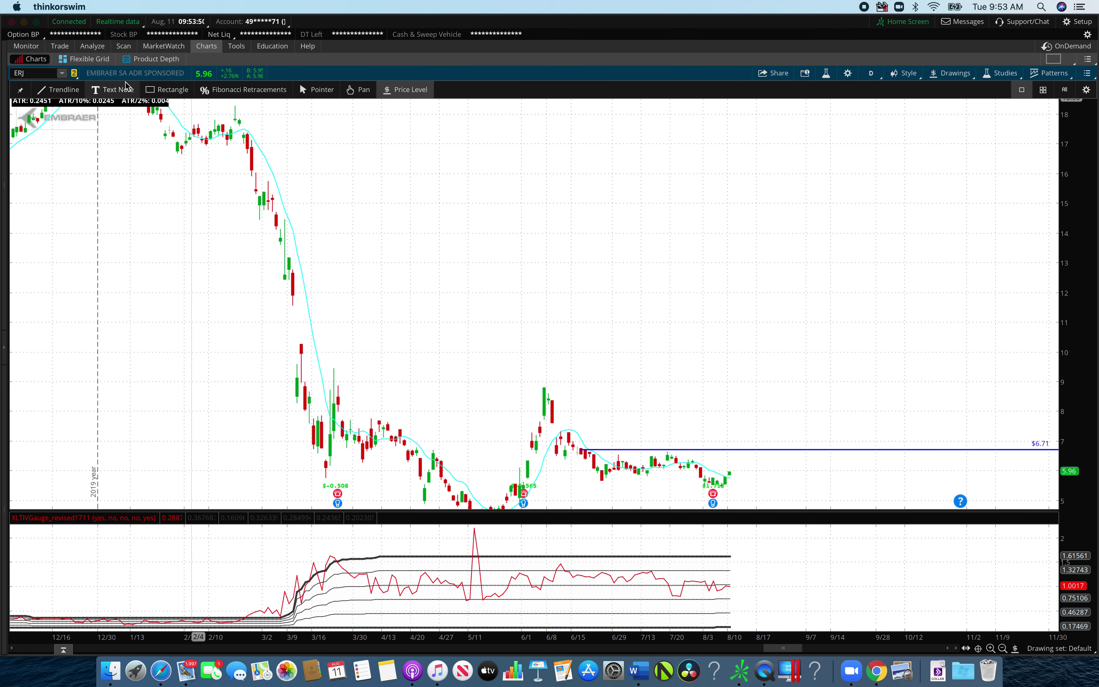
left_click(43, 74)
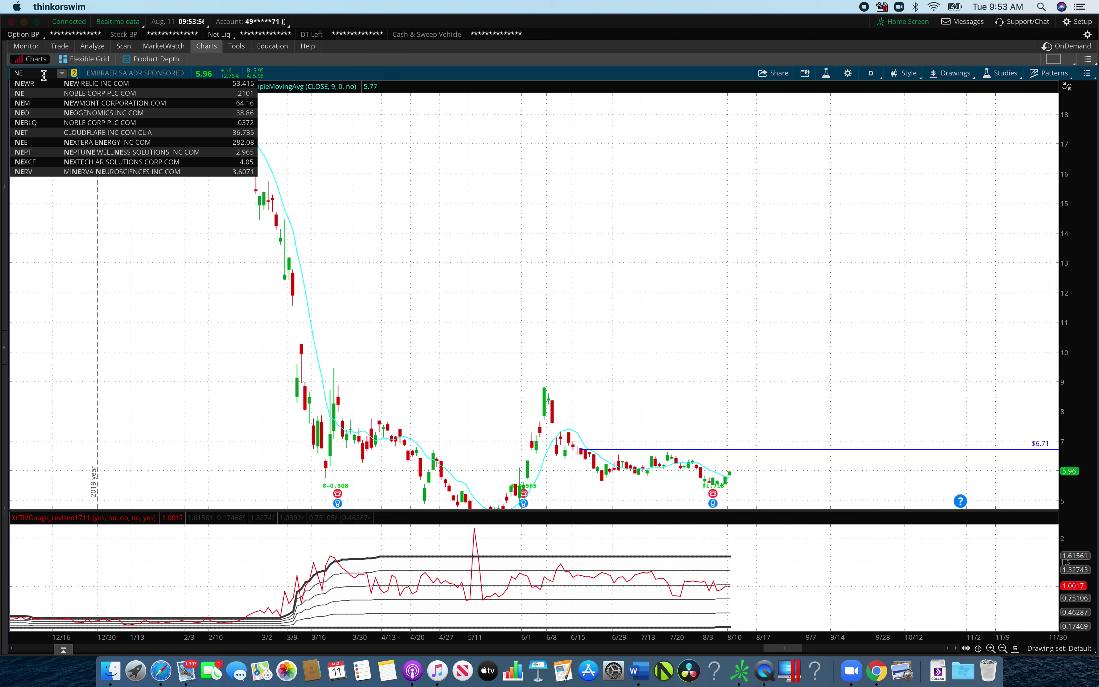
Load the NEP chart and zoom into the 2019–2020 price range.
type("NEP")
key("Return")
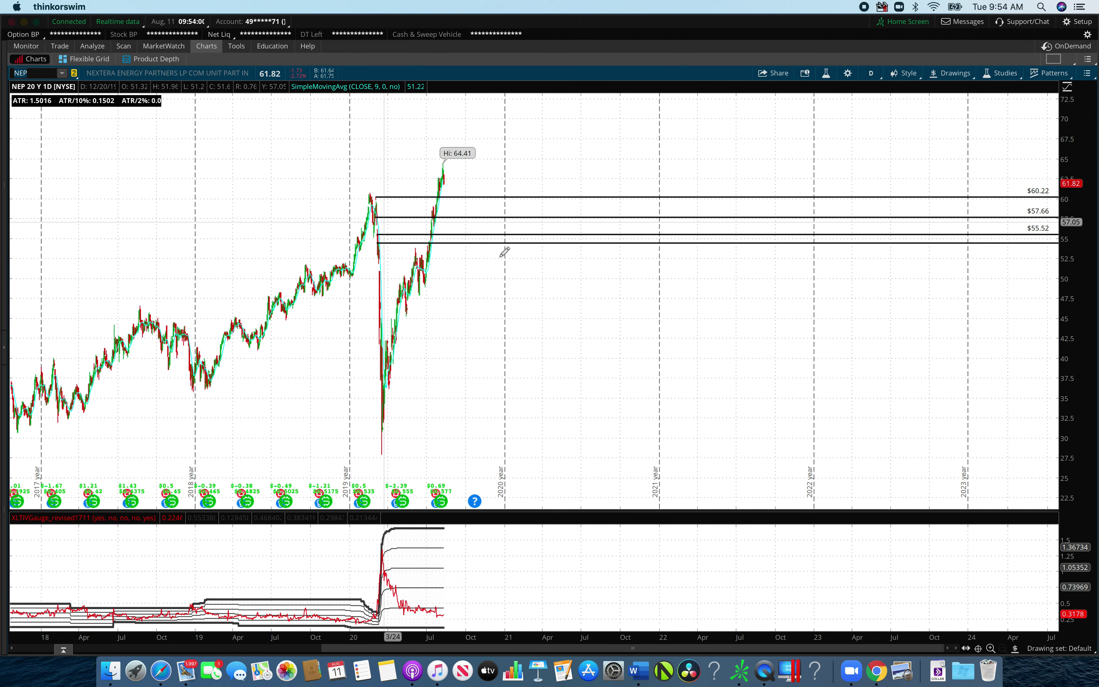
left_click_drag(524, 163, 324, 173)
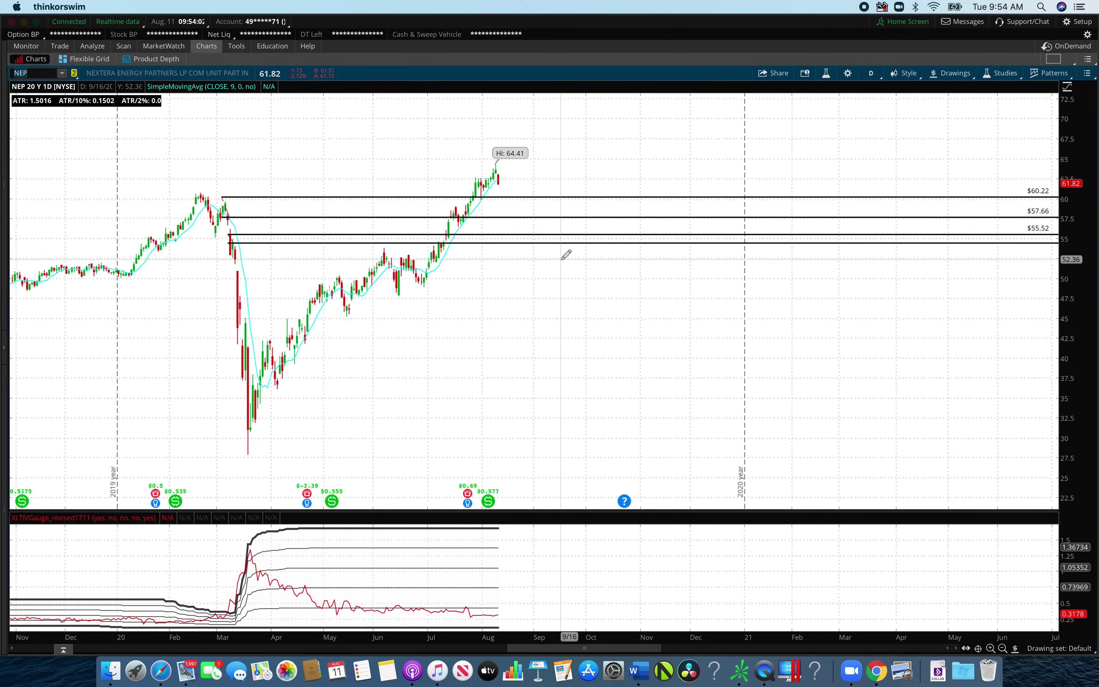
Clear NEP's entire drawing set and zoom into late May through September.
right_click(294, 273)
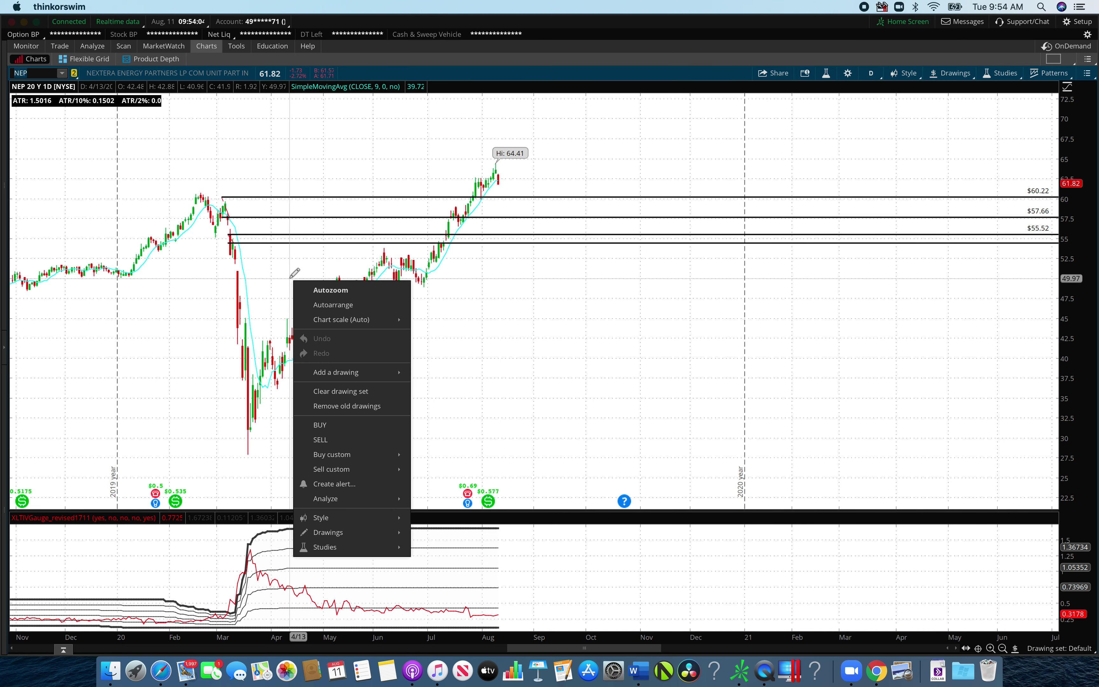
left_click(341, 392)
left_click(587, 78)
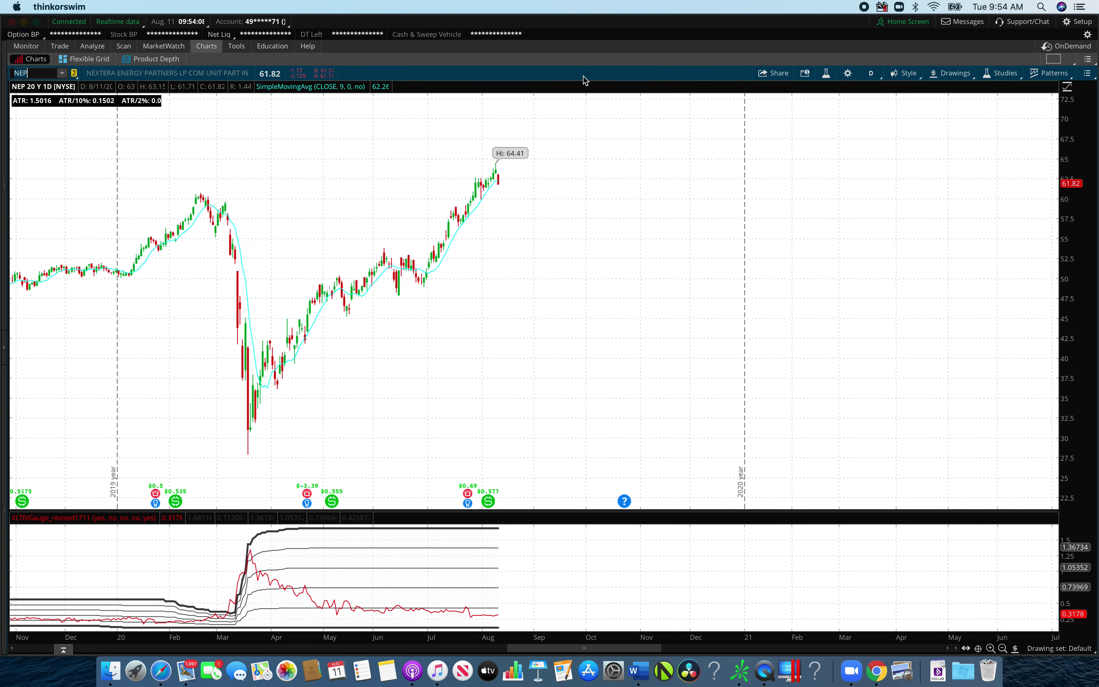
left_click_drag(571, 181, 357, 321)
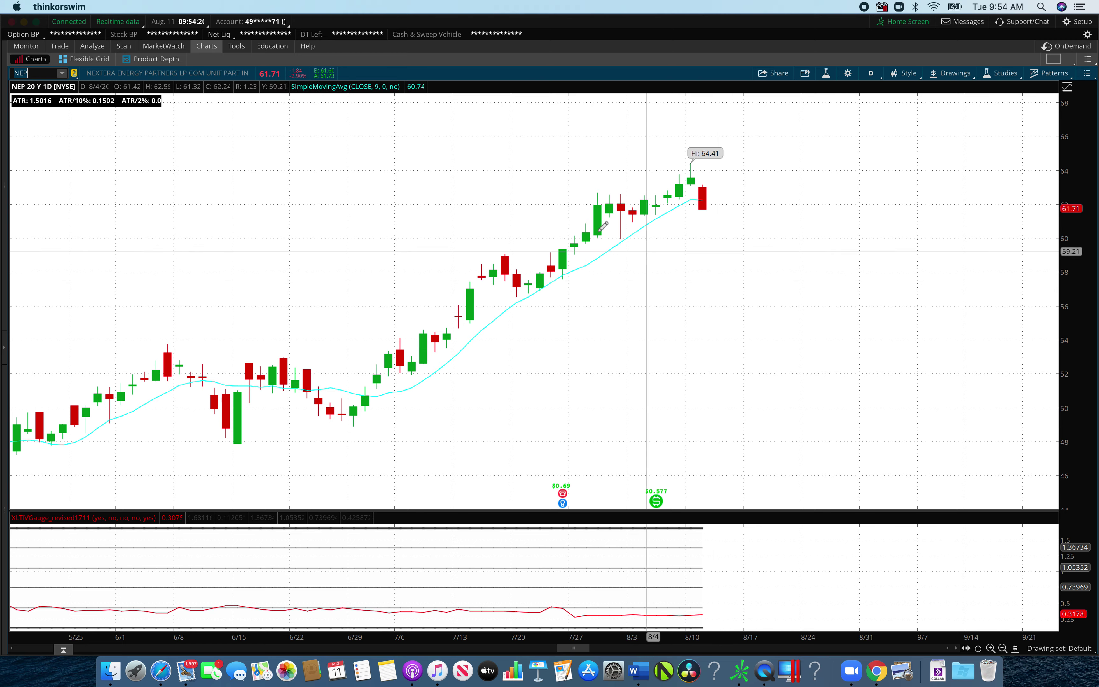
mouse_move(245, 81)
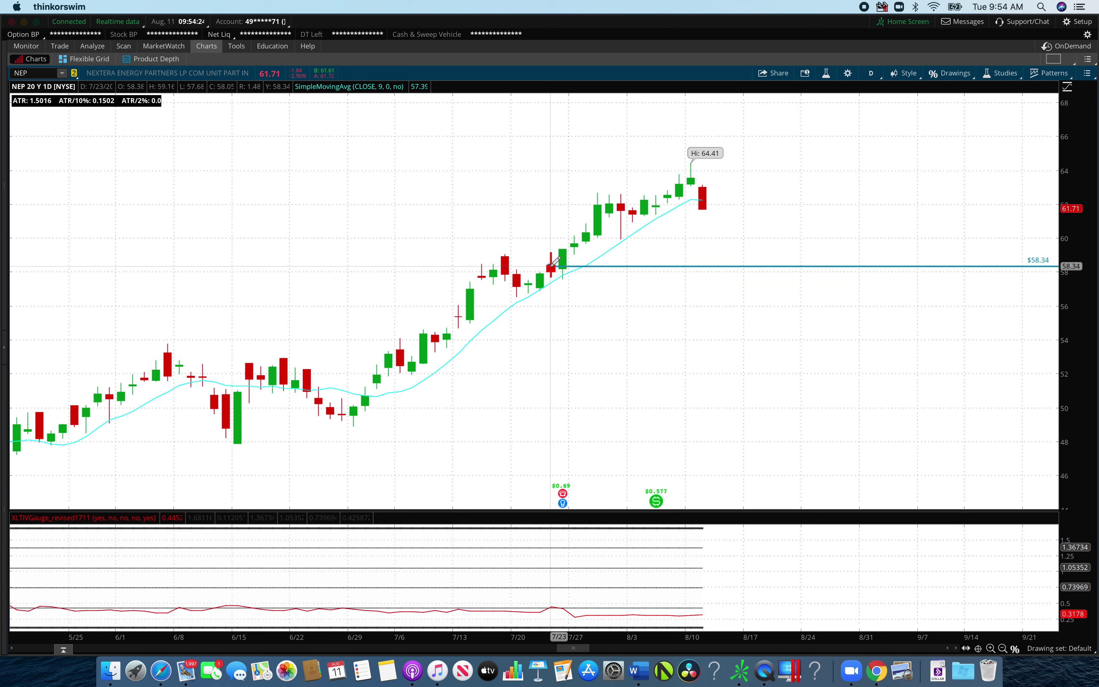
Place NEP levels at 58.34 and 57.51, view 4-hour candles, then return to 20 Y : 1D.
left_click(552, 266)
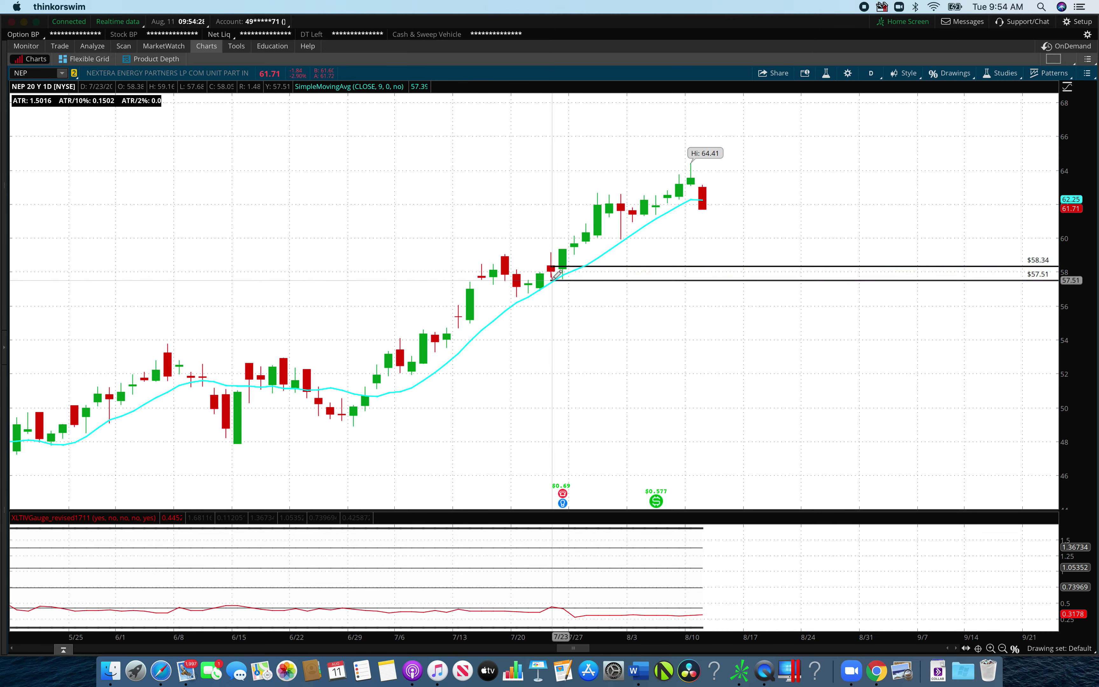
left_click(552, 280)
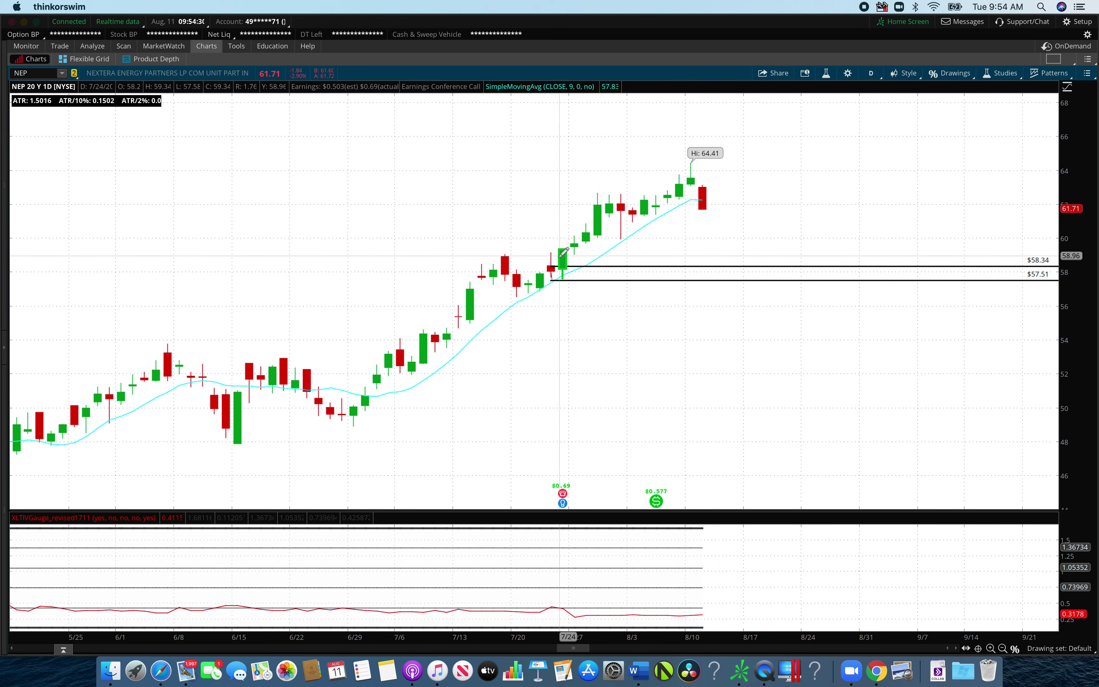
left_click(870, 73)
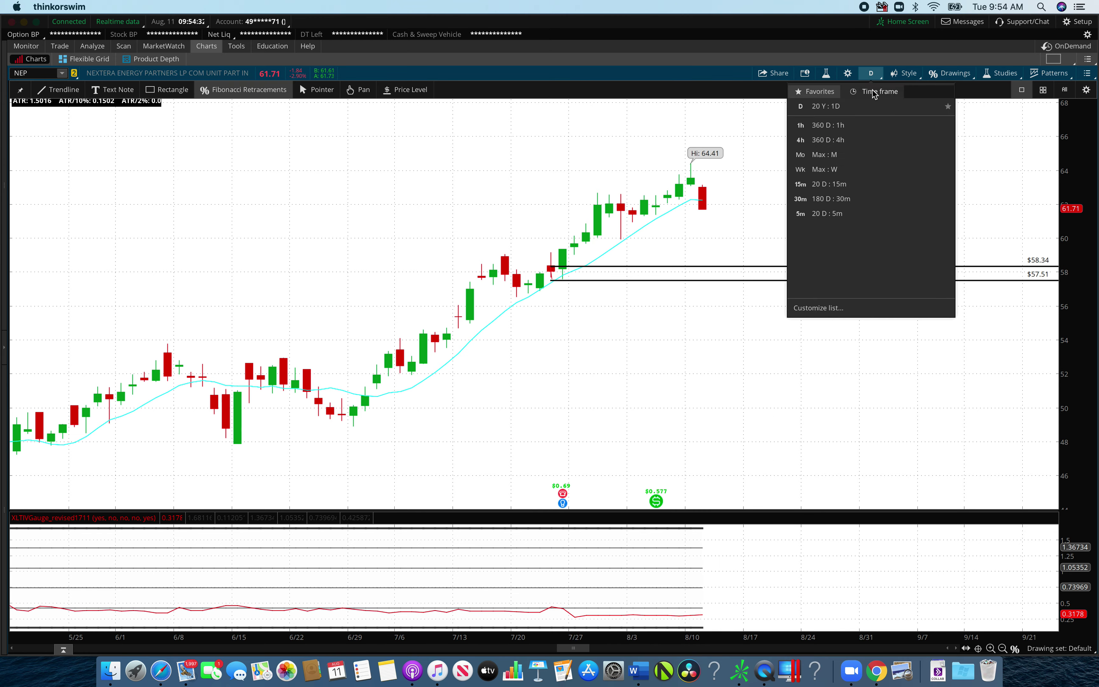
left_click(851, 139)
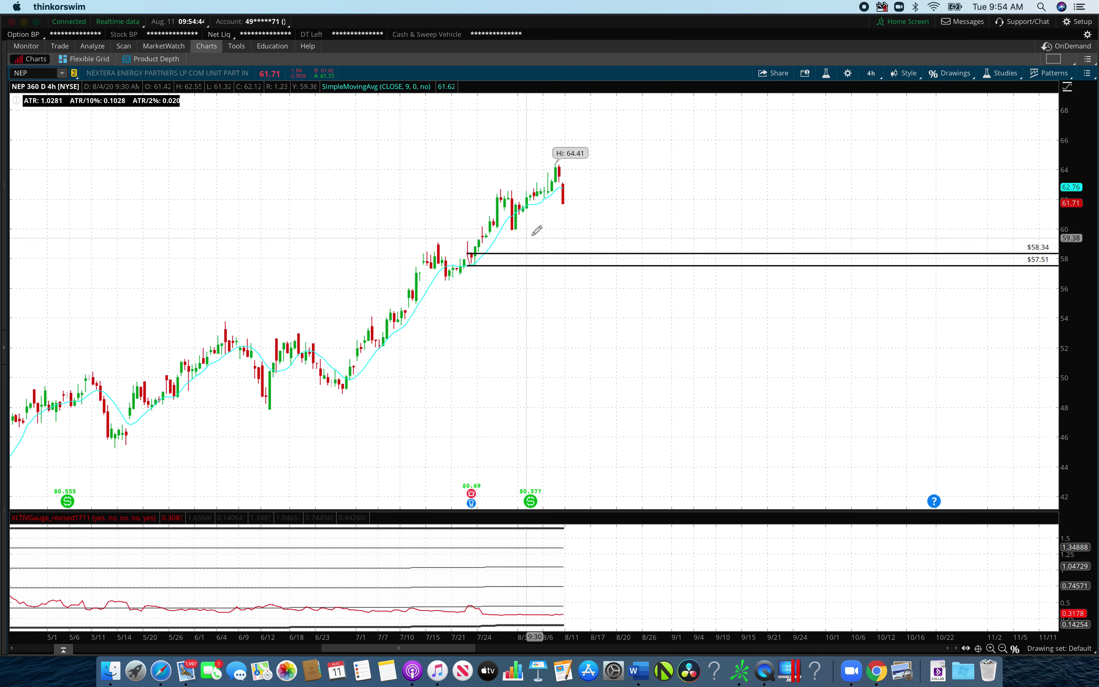
left_click(871, 75)
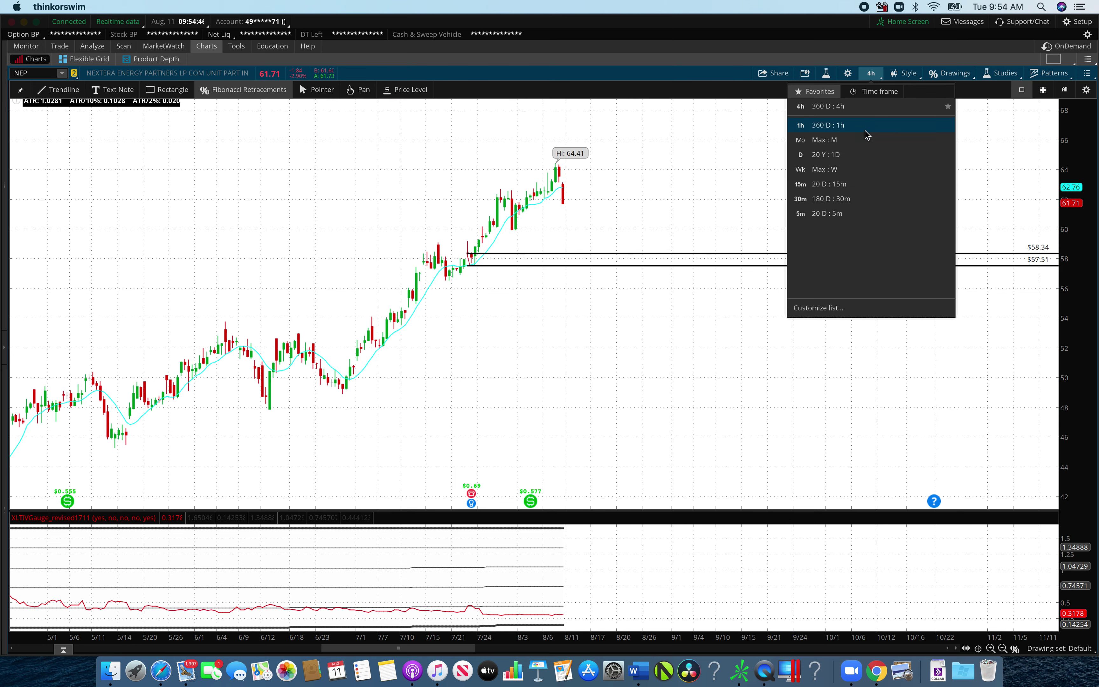
left_click(862, 155)
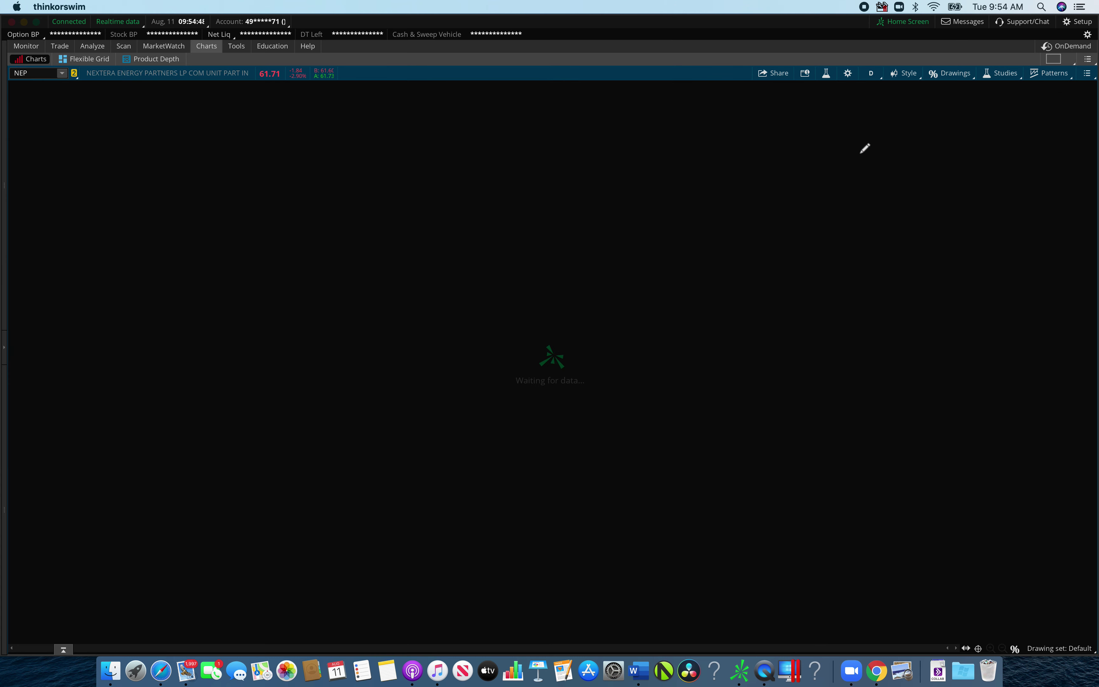
scroll(555, 161, "up", 8)
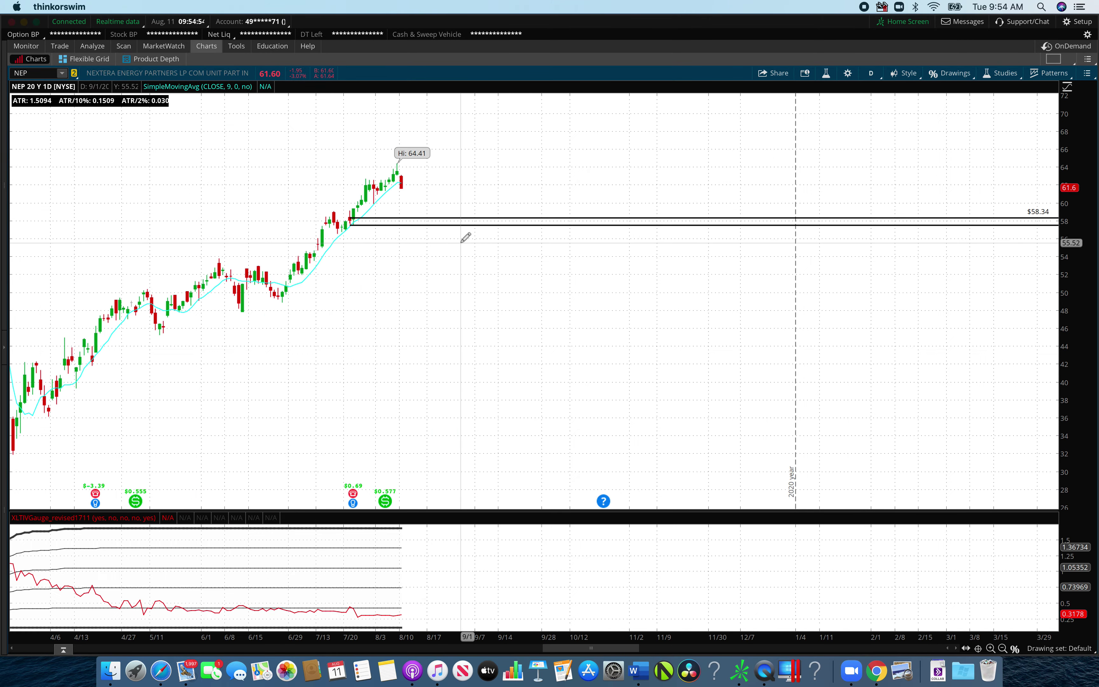
Draw a trendline from NEP's latest candle down to 58.34, then up near 65.
mouse_move(299, 79)
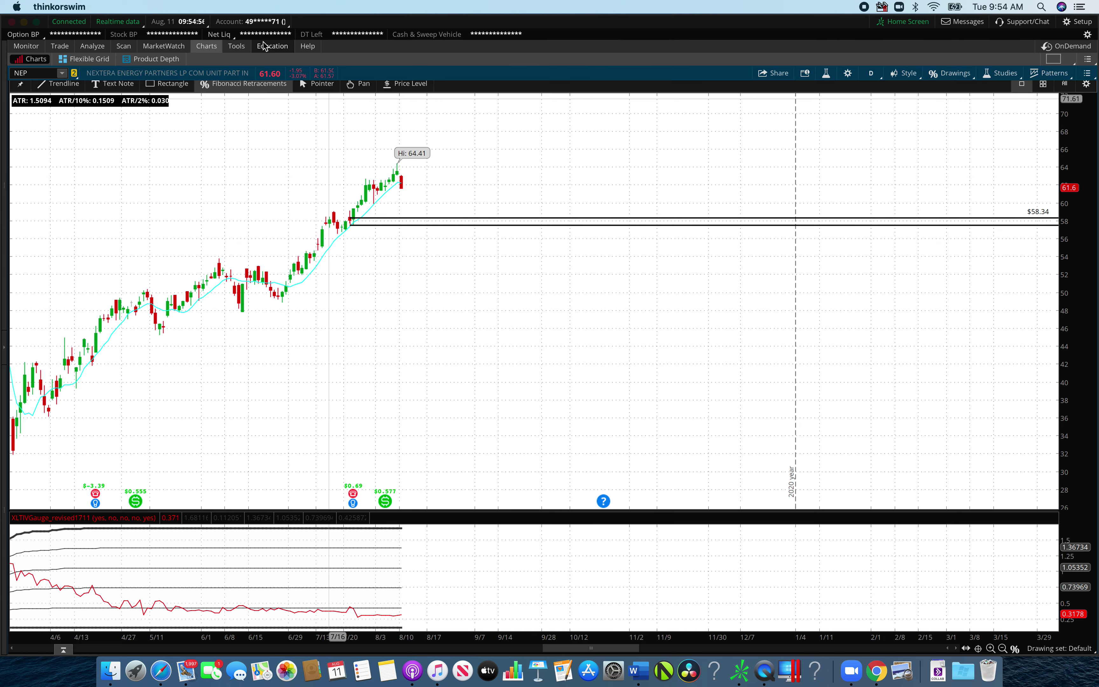
left_click(76, 94)
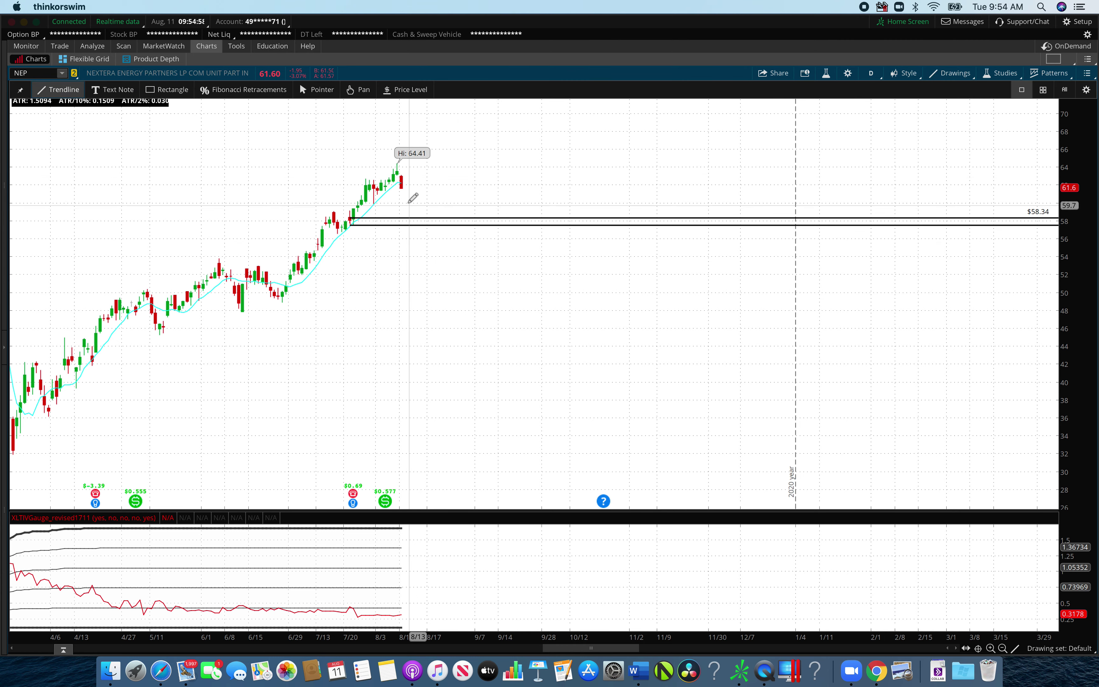
left_click(401, 183)
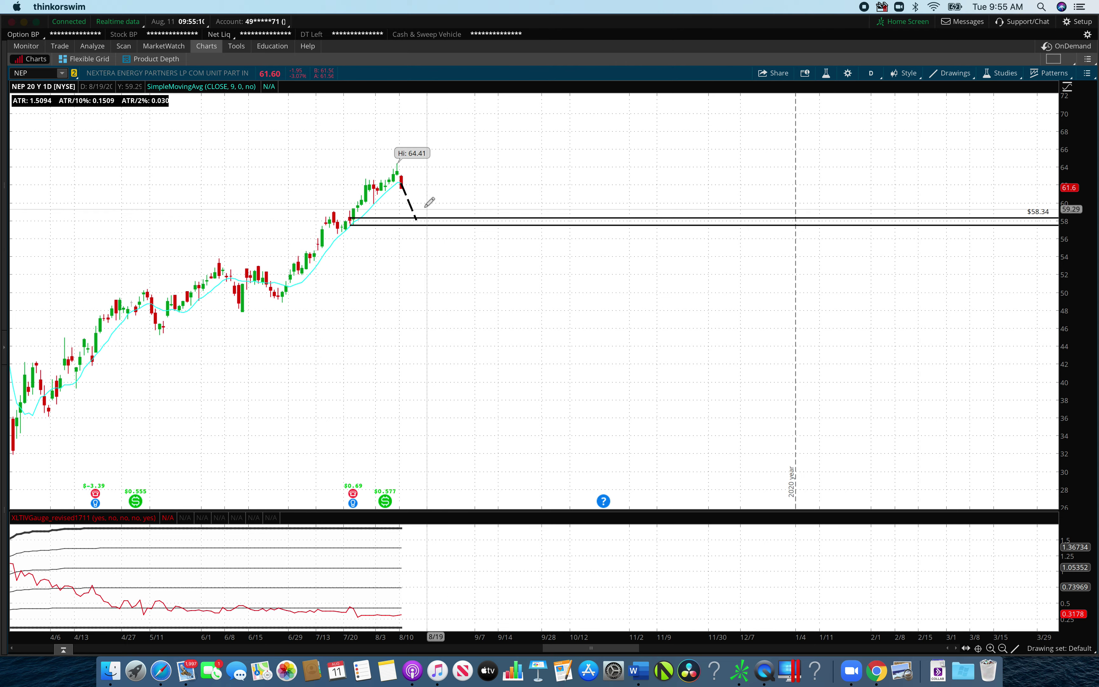
left_click_drag(540, 168, 292, 177)
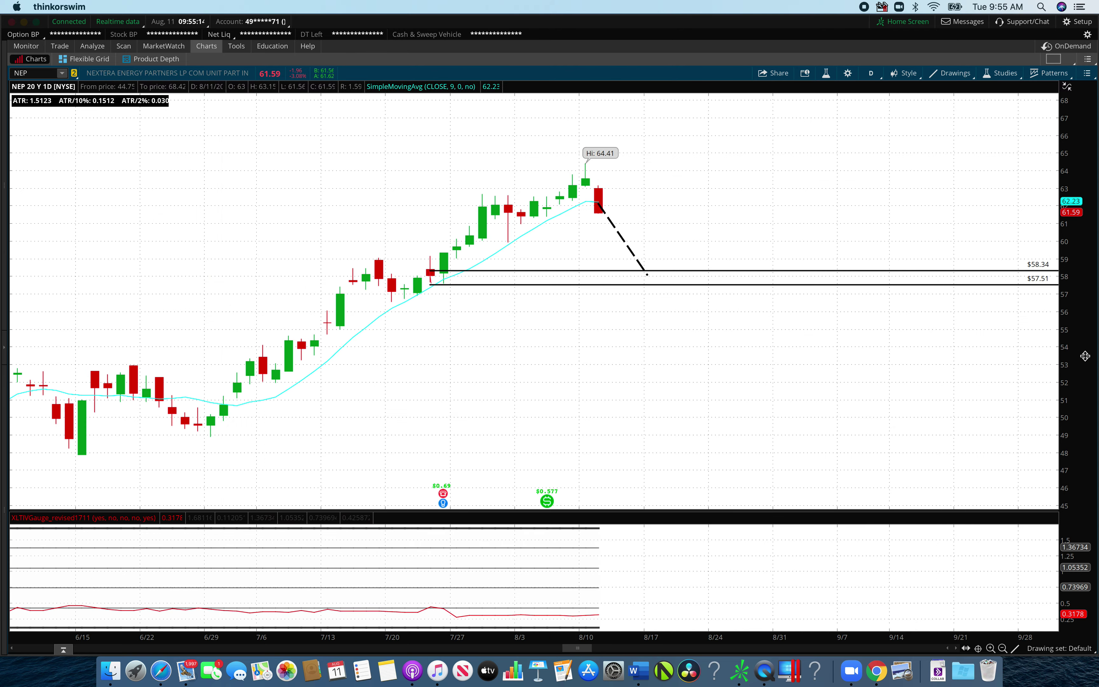
left_click_drag(1085, 355, 1084, 400)
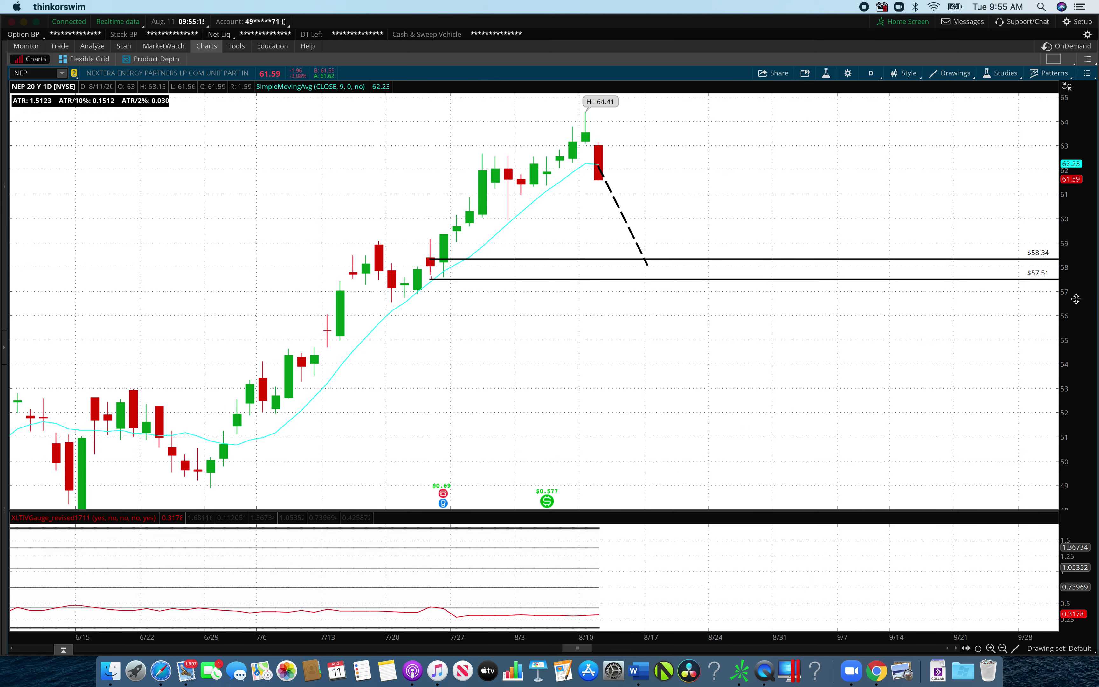
left_click(647, 263)
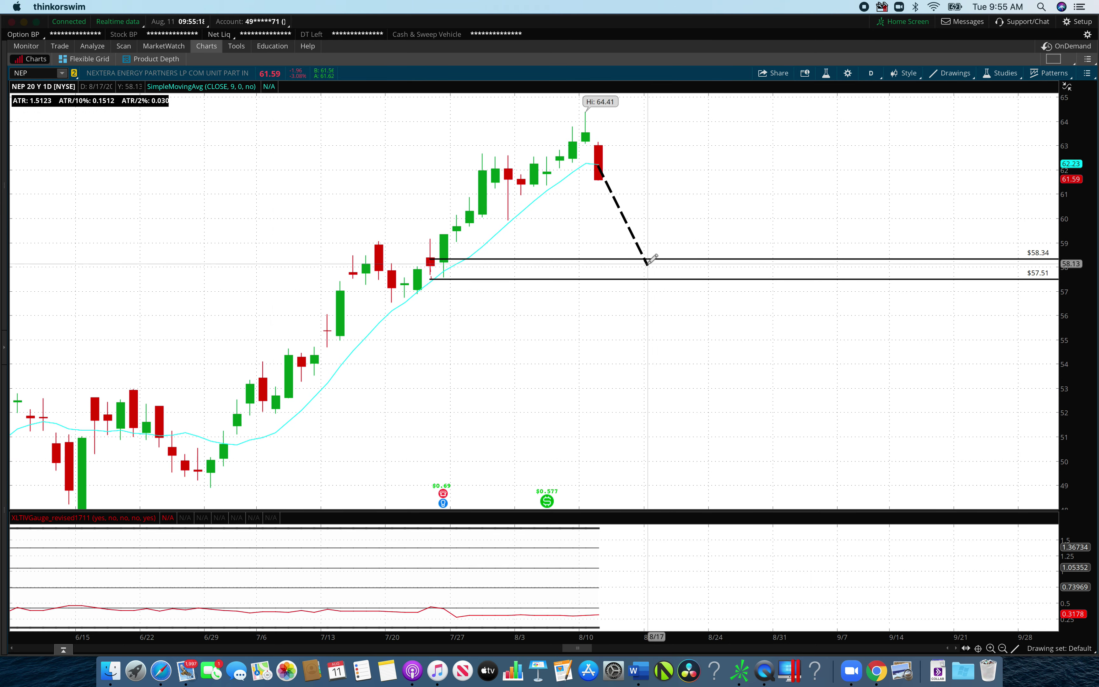
left_click(701, 93)
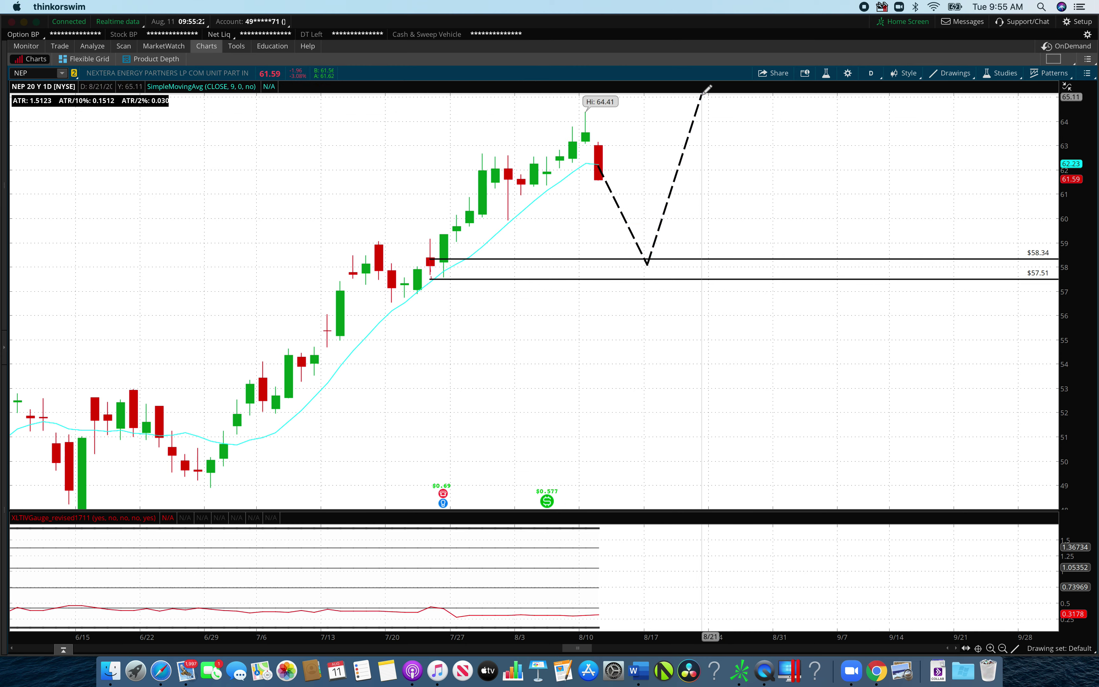
left_click(39, 73)
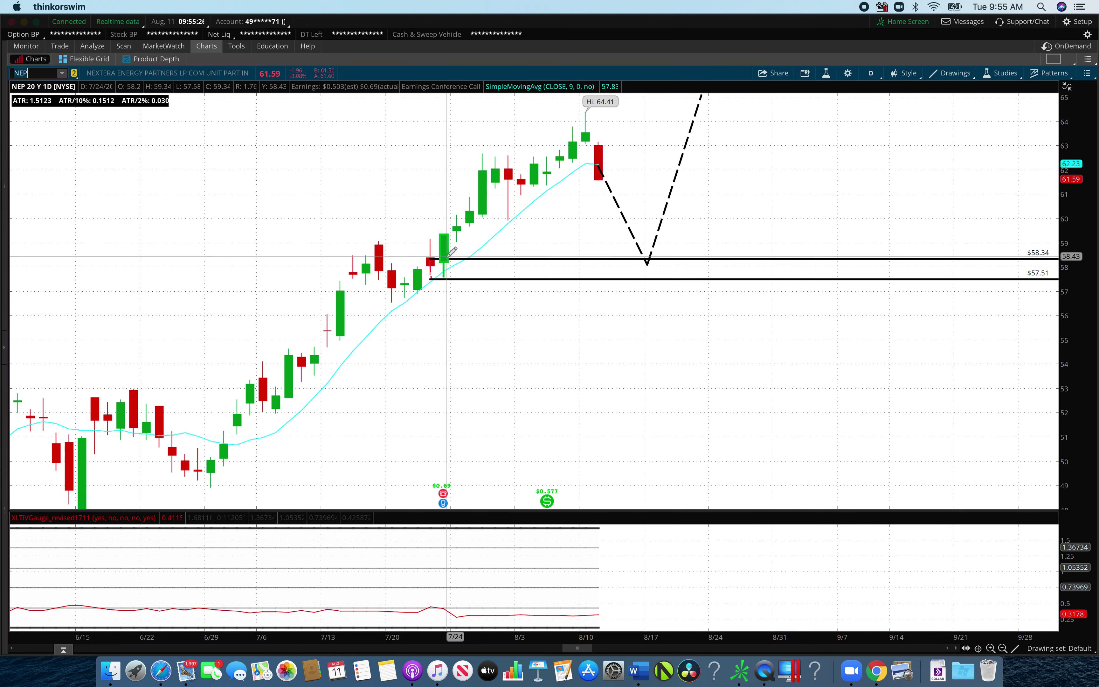
Create an At or below alert at 58.31 from NEP's 58.34 level line.
right_click(457, 260)
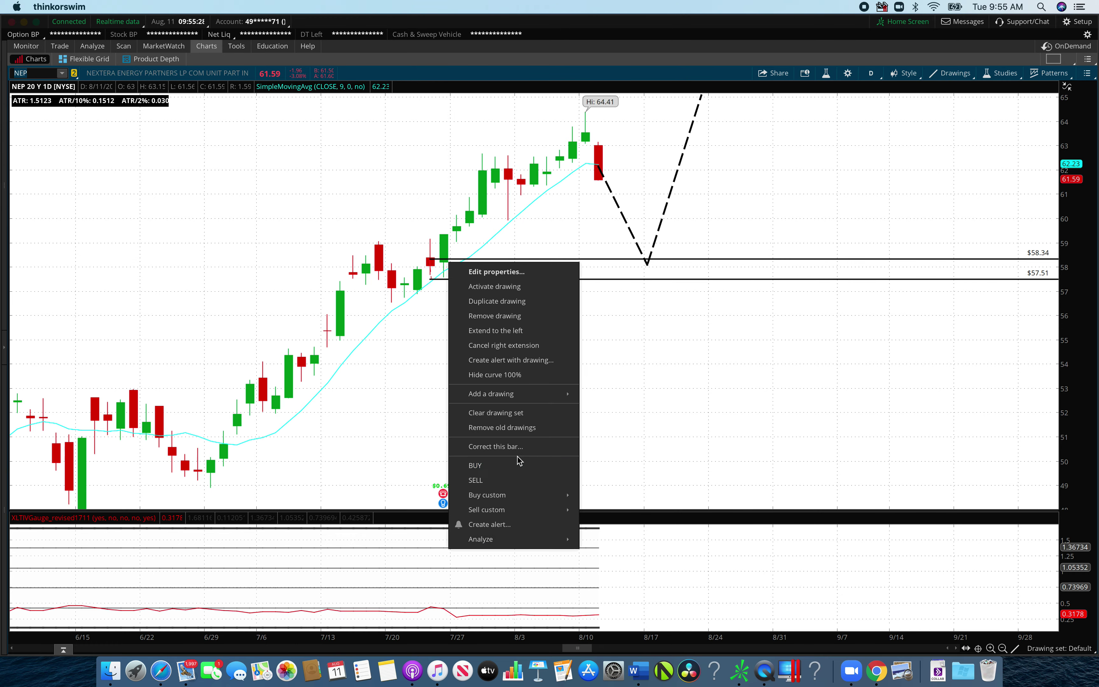
left_click(523, 522)
left_click(485, 247)
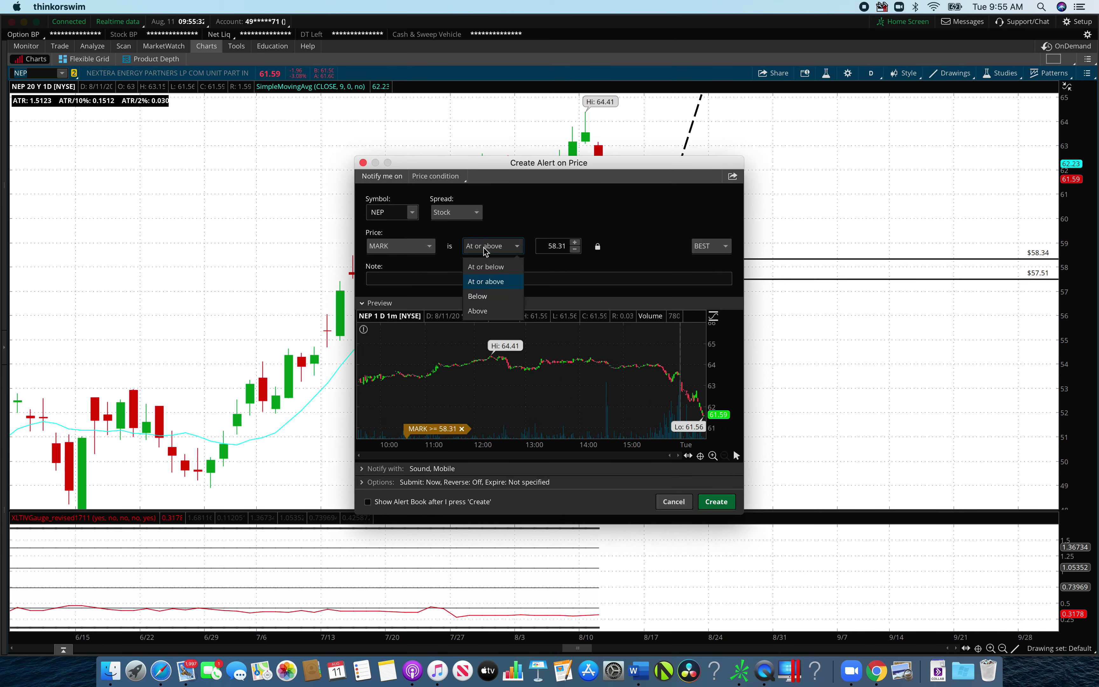
left_click(497, 286)
left_click(492, 248)
left_click(495, 267)
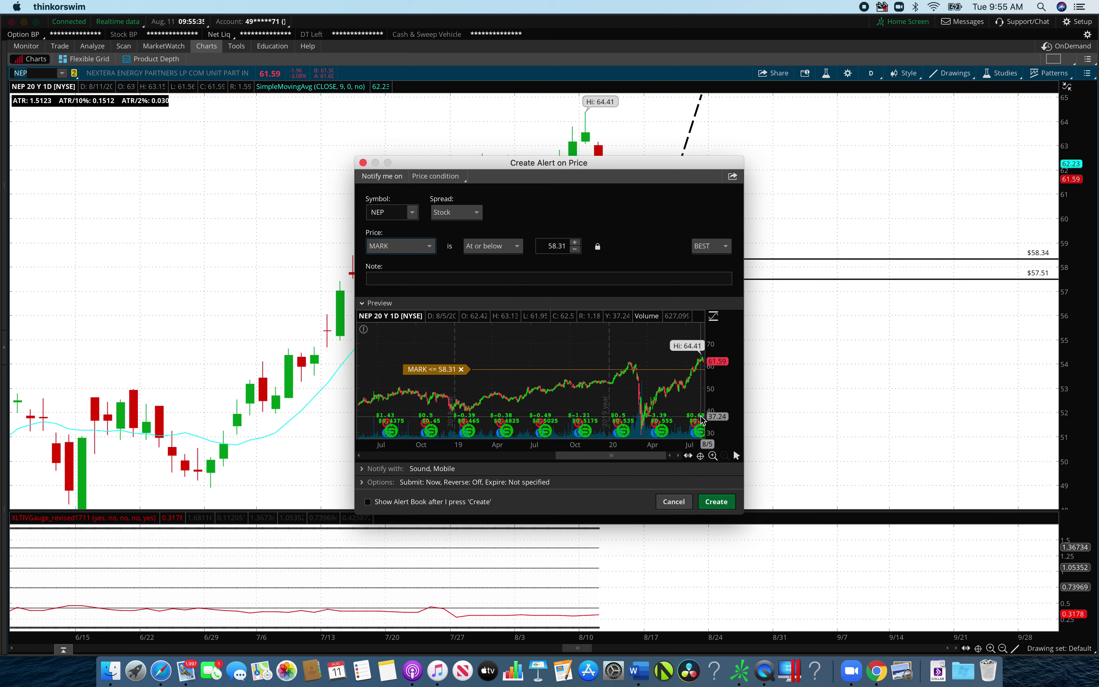
left_click(716, 501)
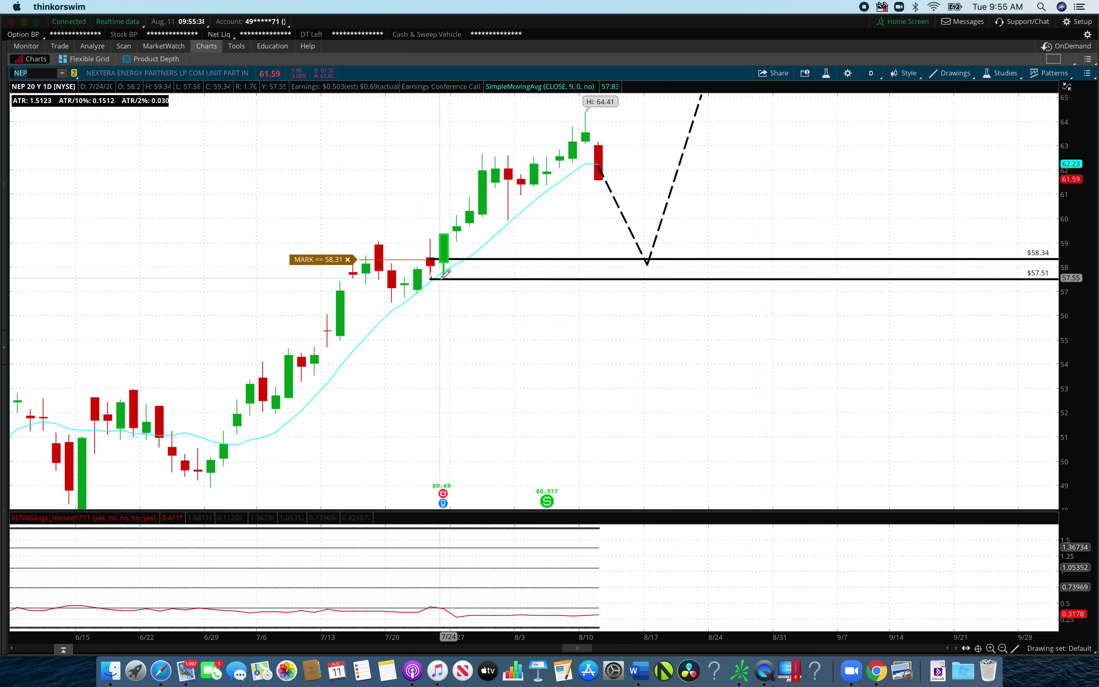
Start a rectangle with its corner anchored on the 57.51 line.
mouse_move(191, 89)
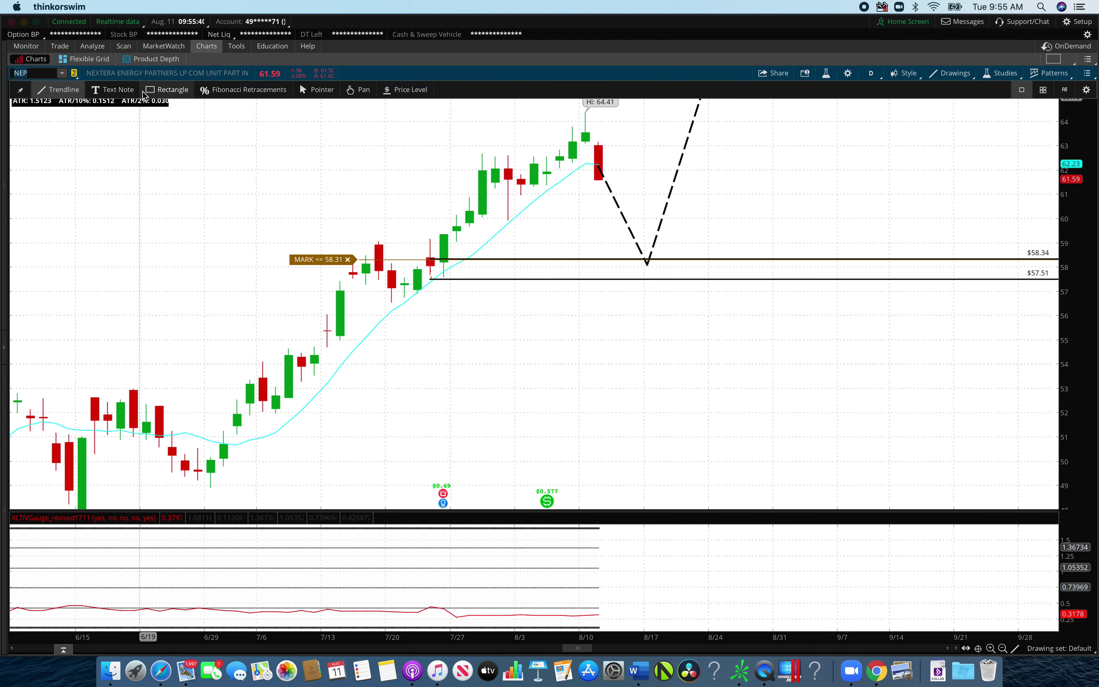
left_click(157, 89)
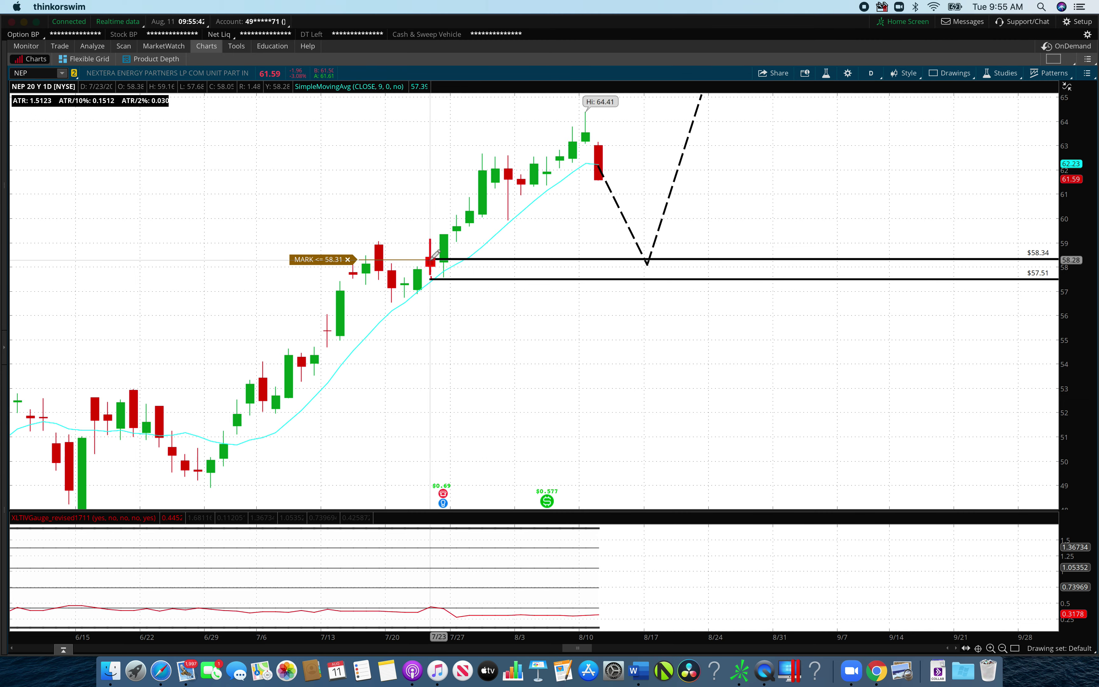
left_click(520, 278)
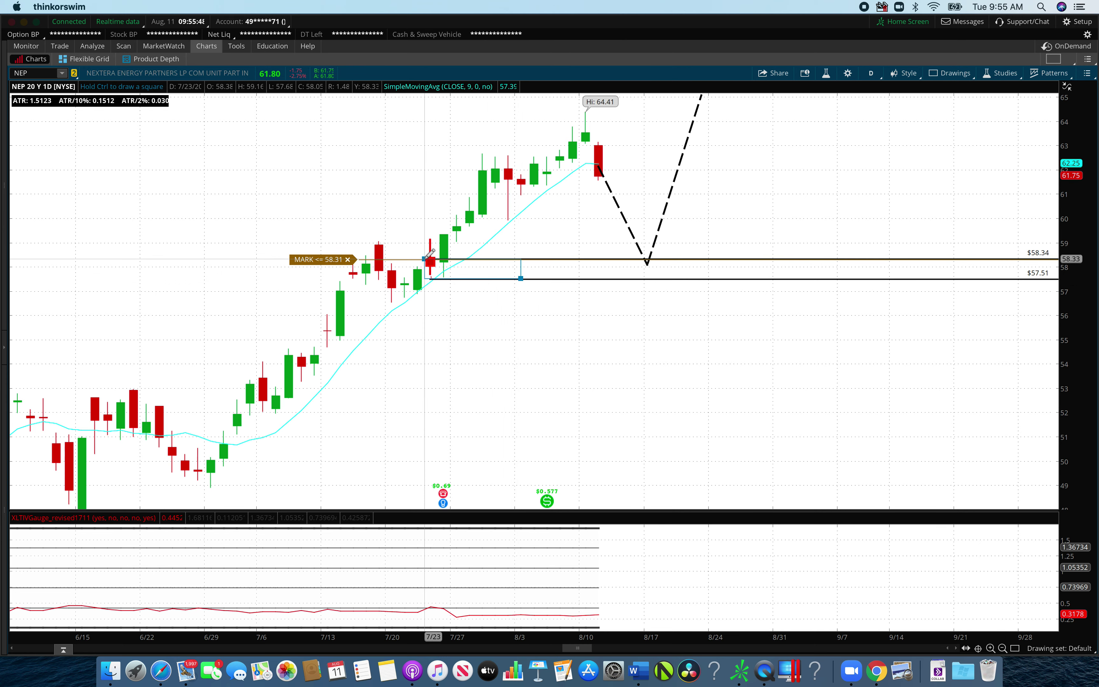
Finish the 7/23–8/3 zone rectangle, check NEP on 360 D : 4h, then return to 20 Y : 1D.
left_click(425, 259)
left_click(870, 73)
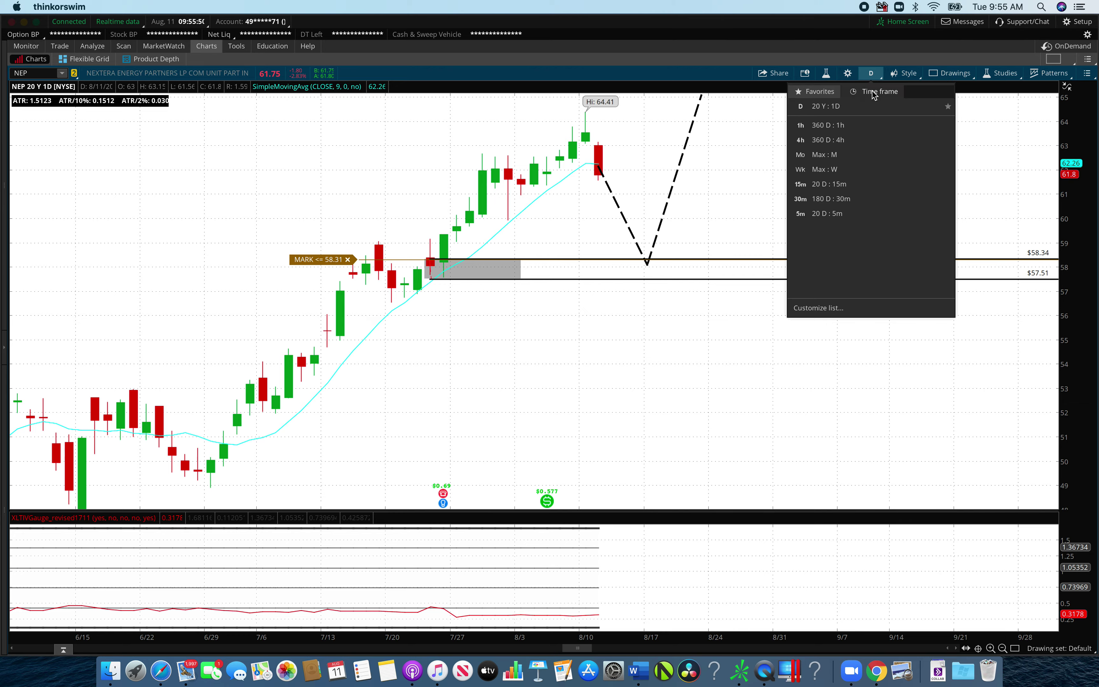
left_click(849, 141)
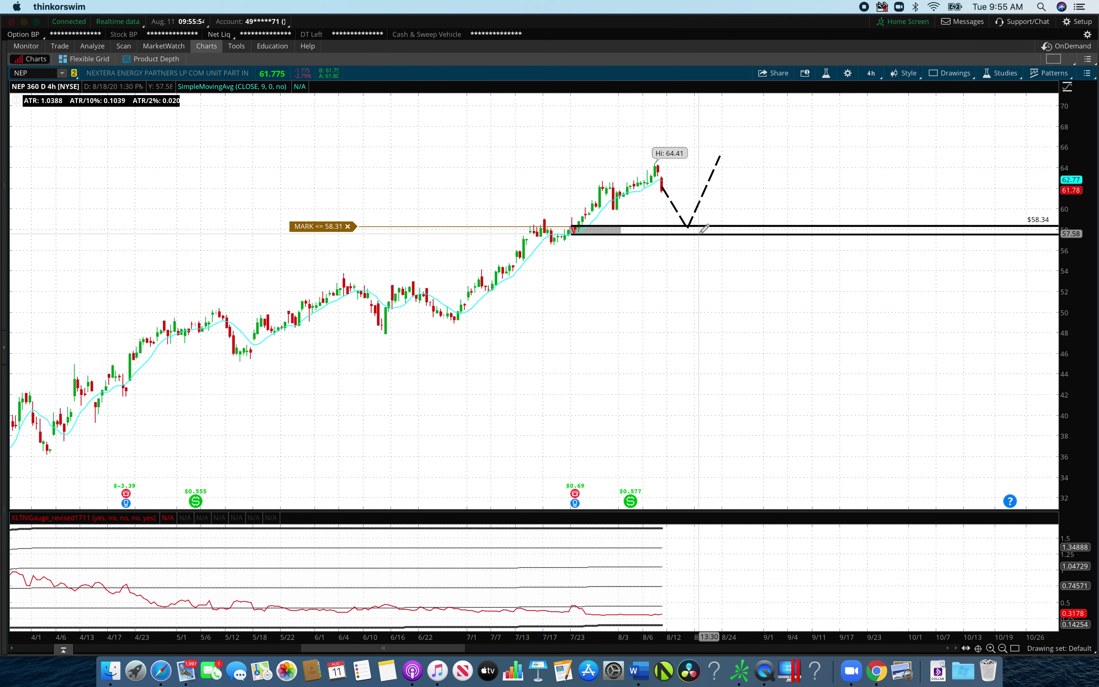
left_click(870, 74)
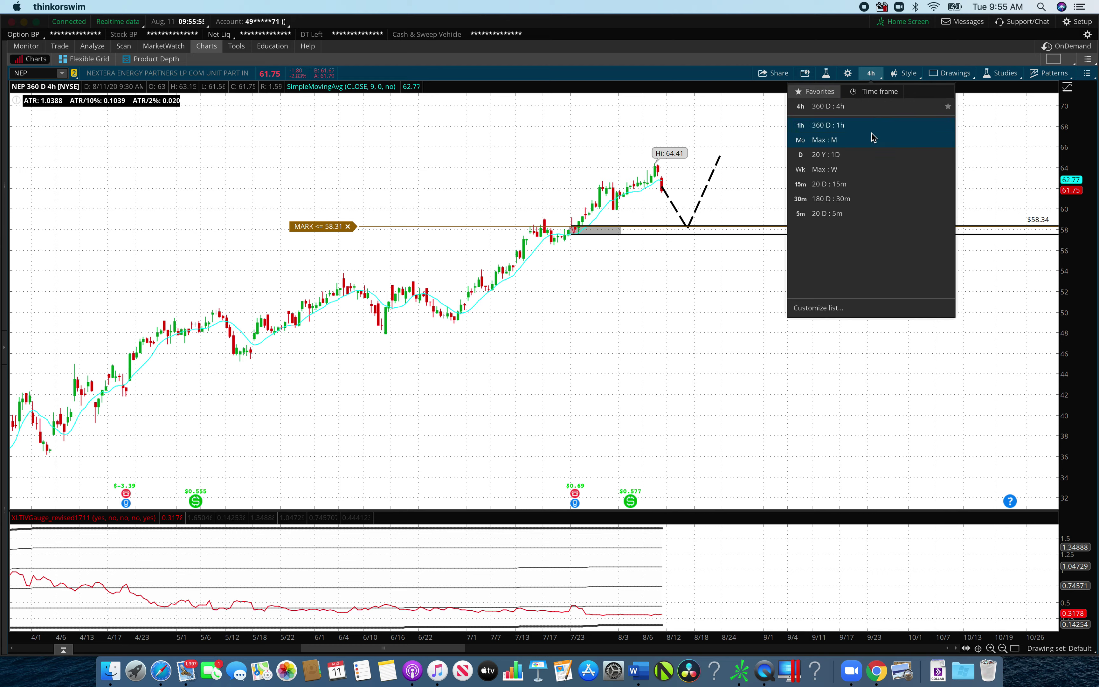
left_click(860, 157)
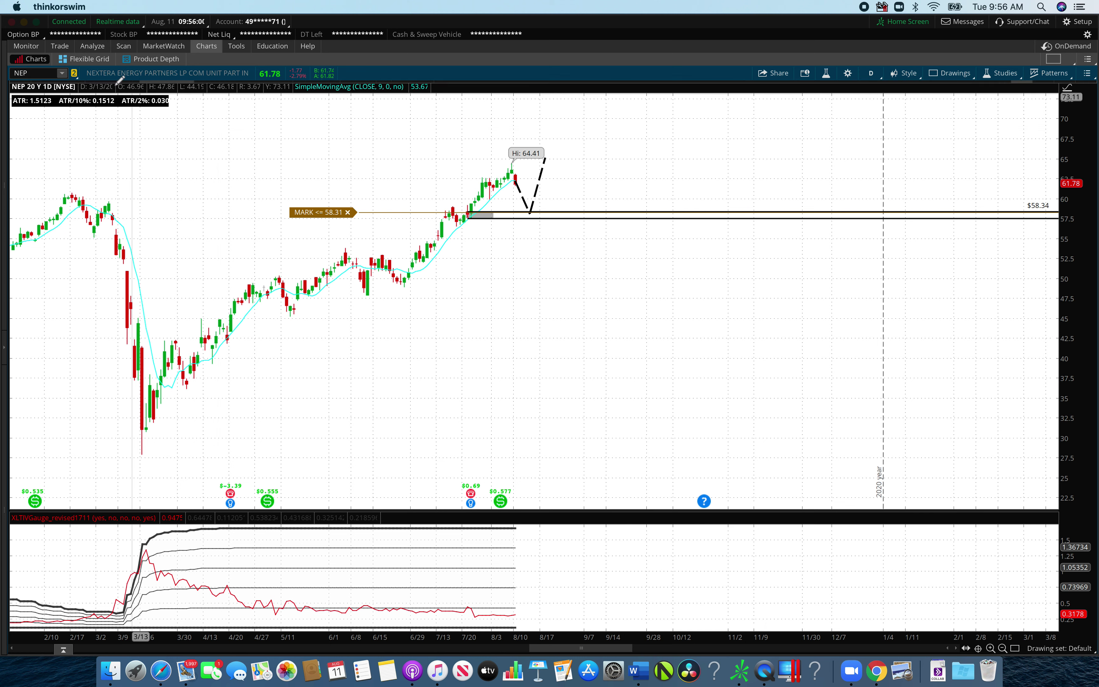
mouse_move(113, 86)
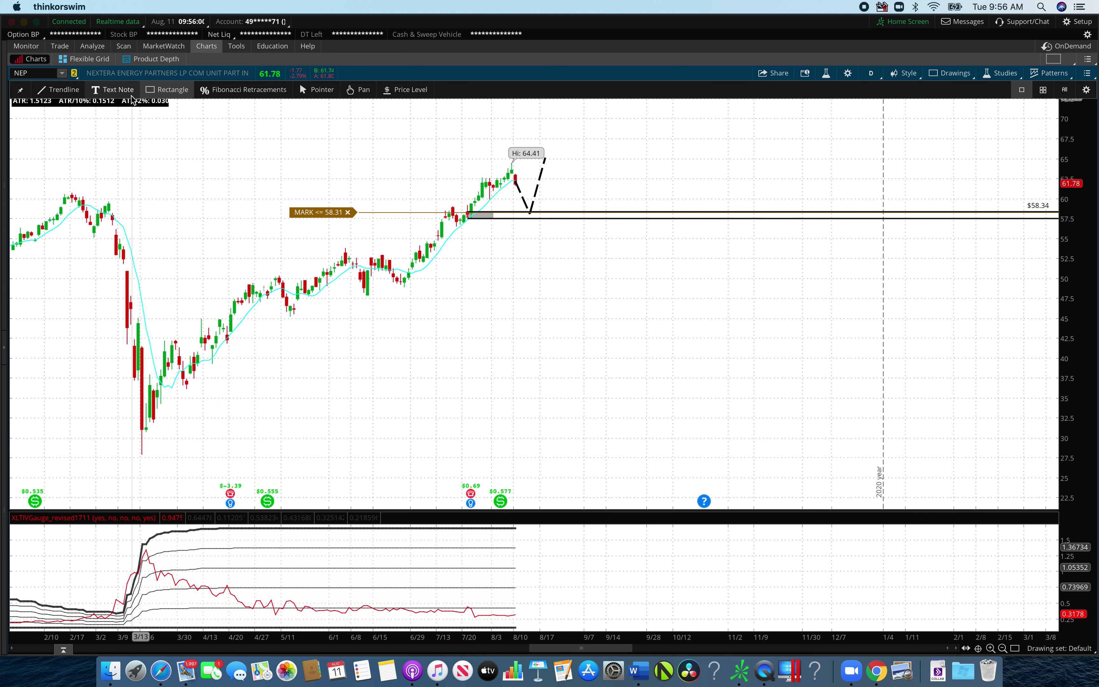
left_click(40, 74)
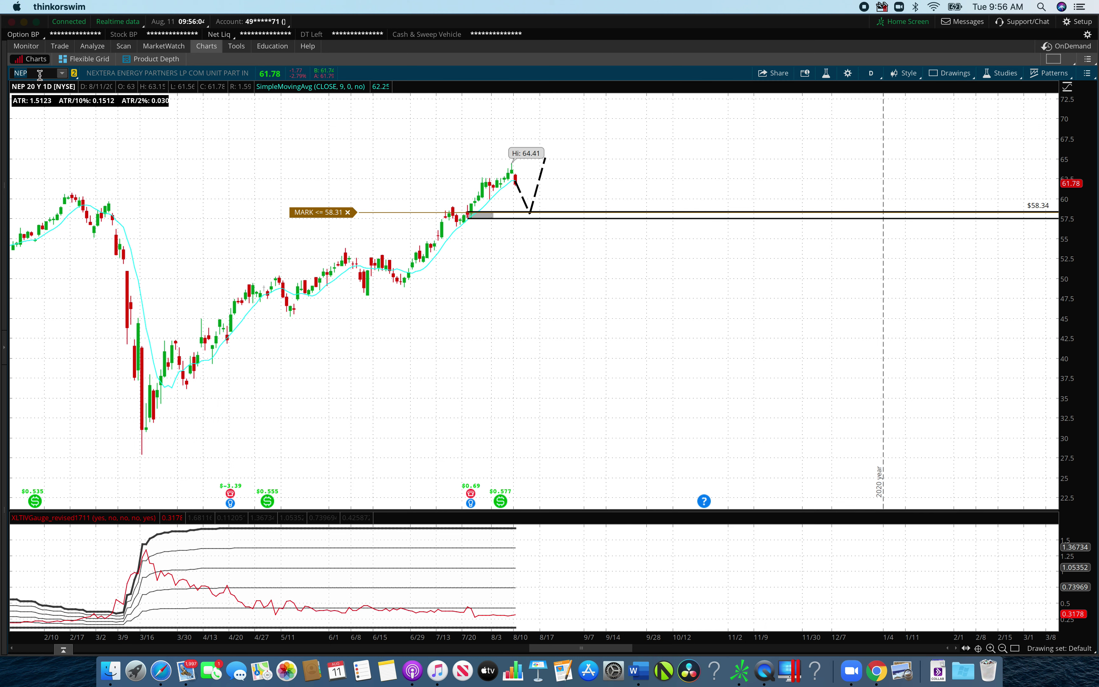
Load PAAS, zoom into March–August 2020, and draw a grey demand zone below the latest candle.
type("PAAS")
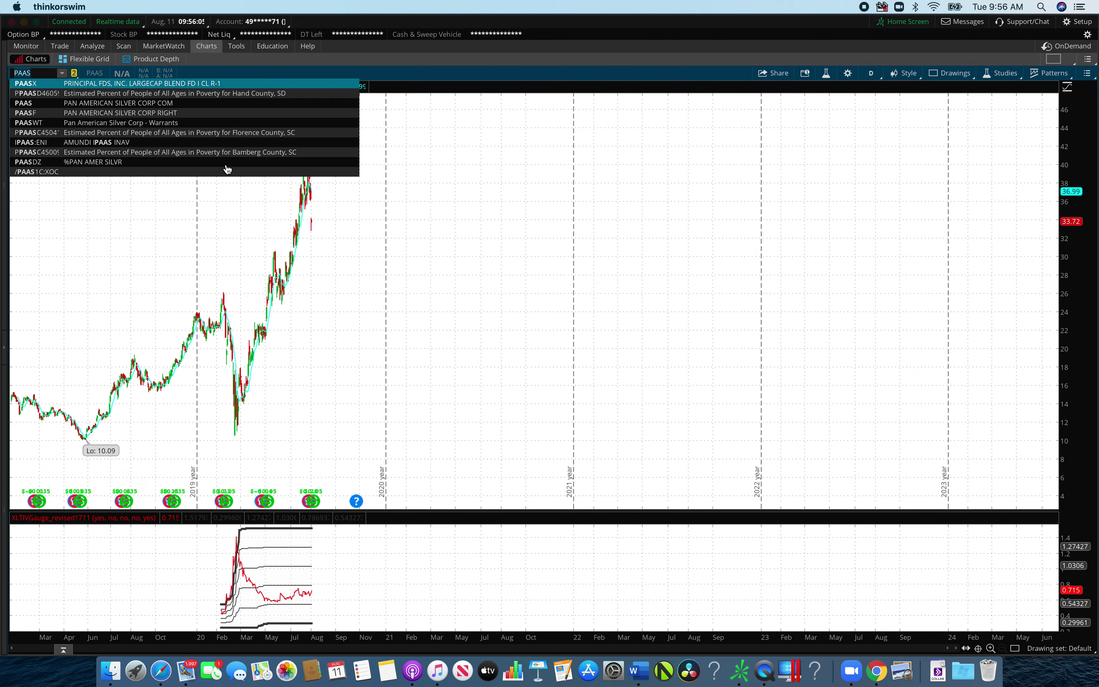
key("Return")
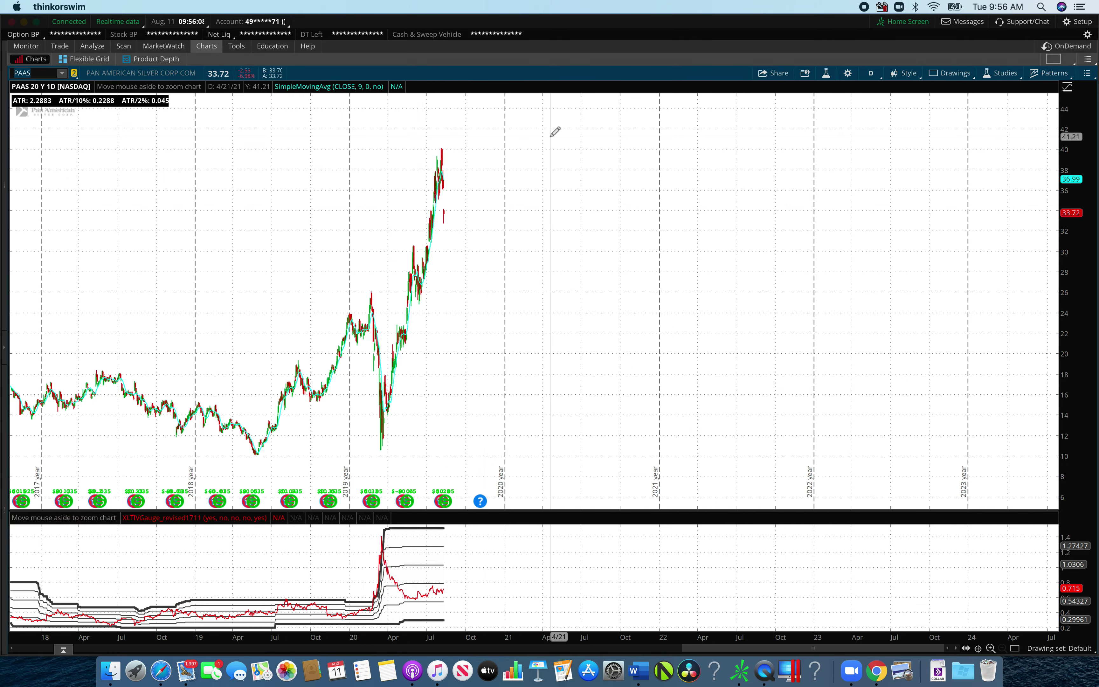
left_click_drag(544, 132, 380, 179)
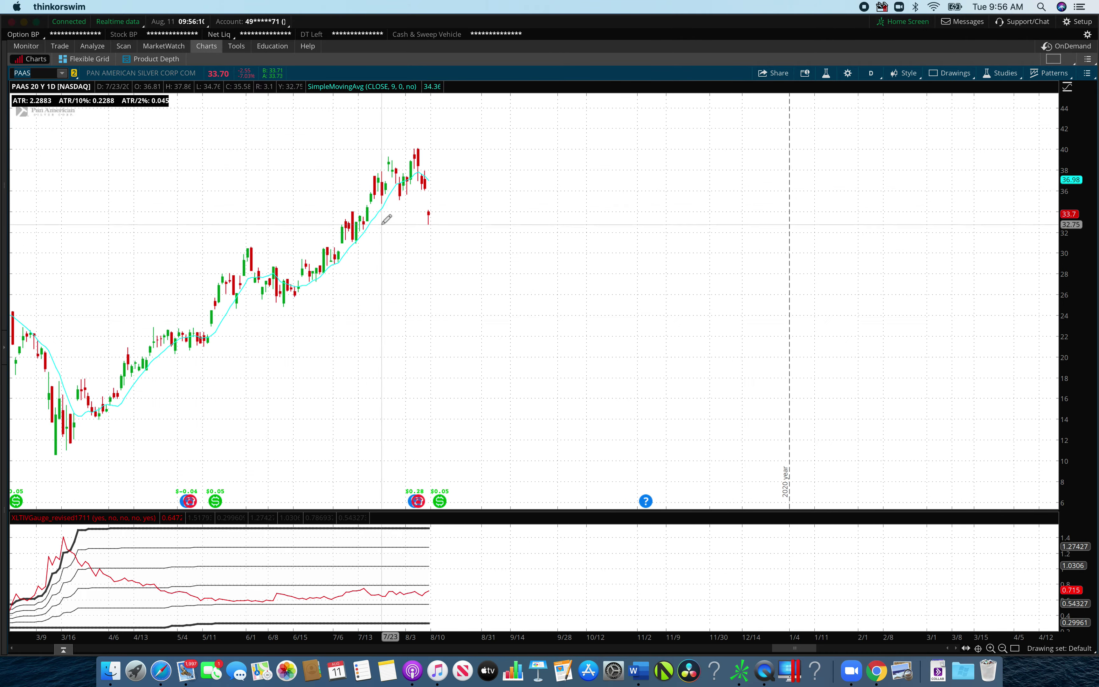
left_click_drag(364, 217, 455, 225)
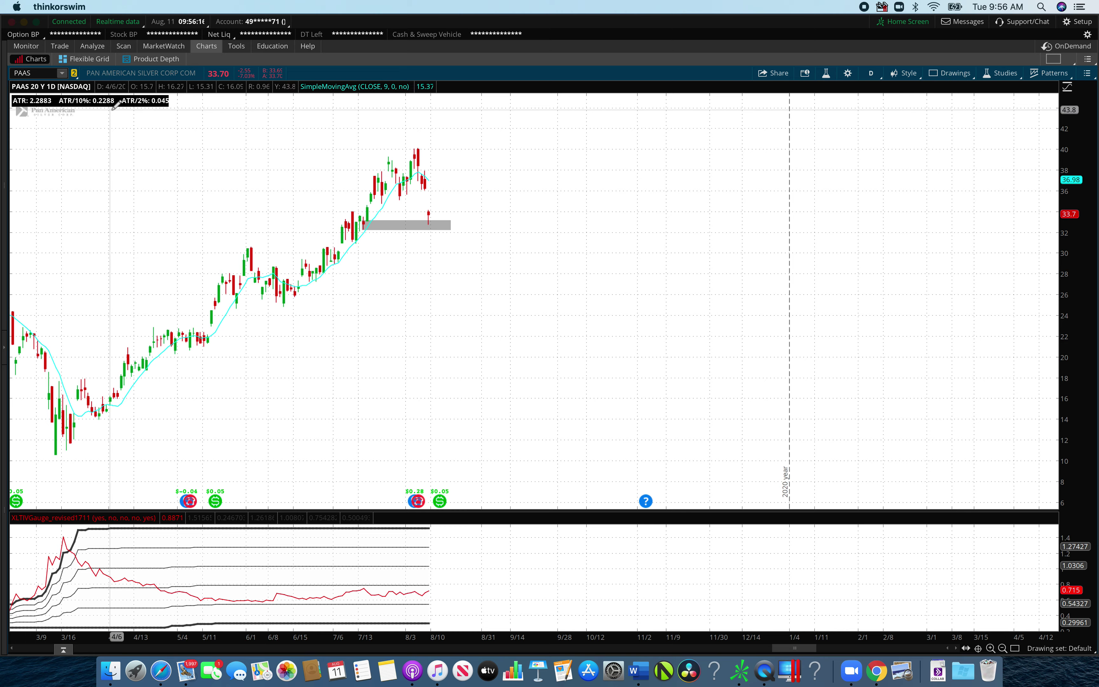
Add Fibonacci zone lines from 33.04 to about 32.16 and a $38.24 target line.
left_click(221, 90)
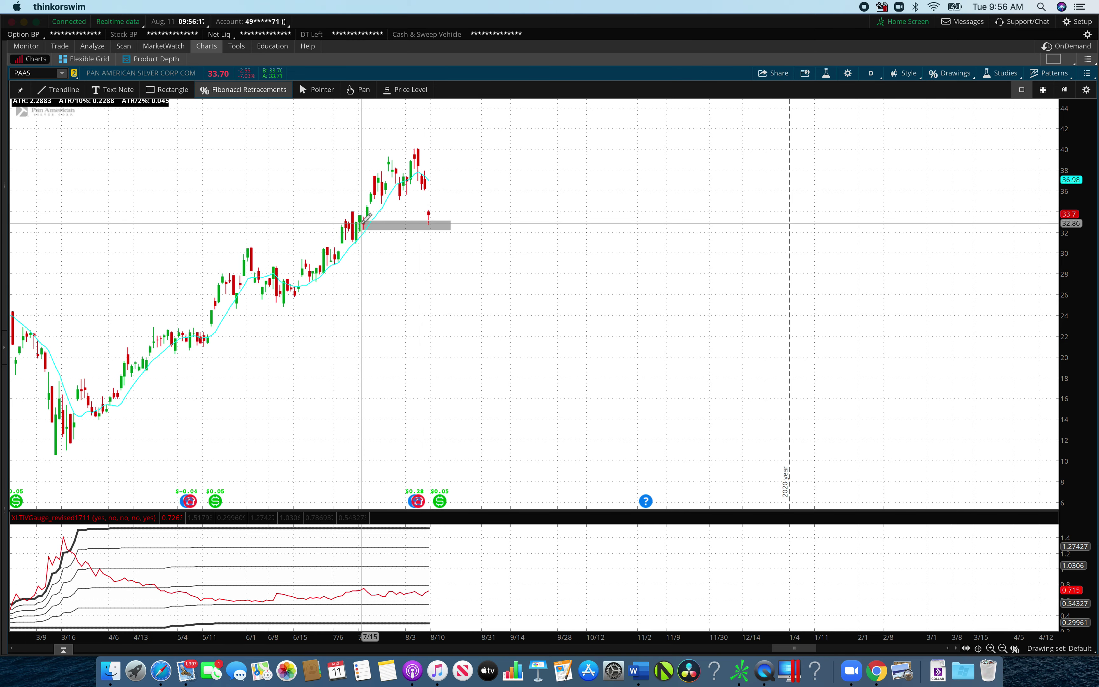
left_click_drag(362, 221, 354, 231)
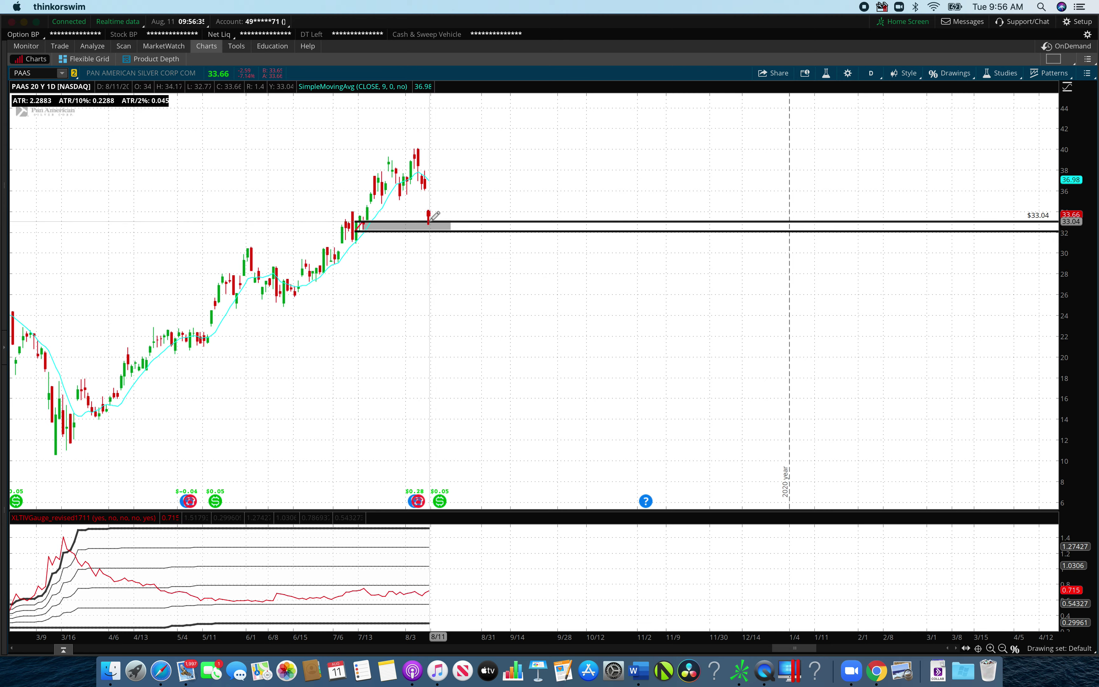
left_click(805, 73)
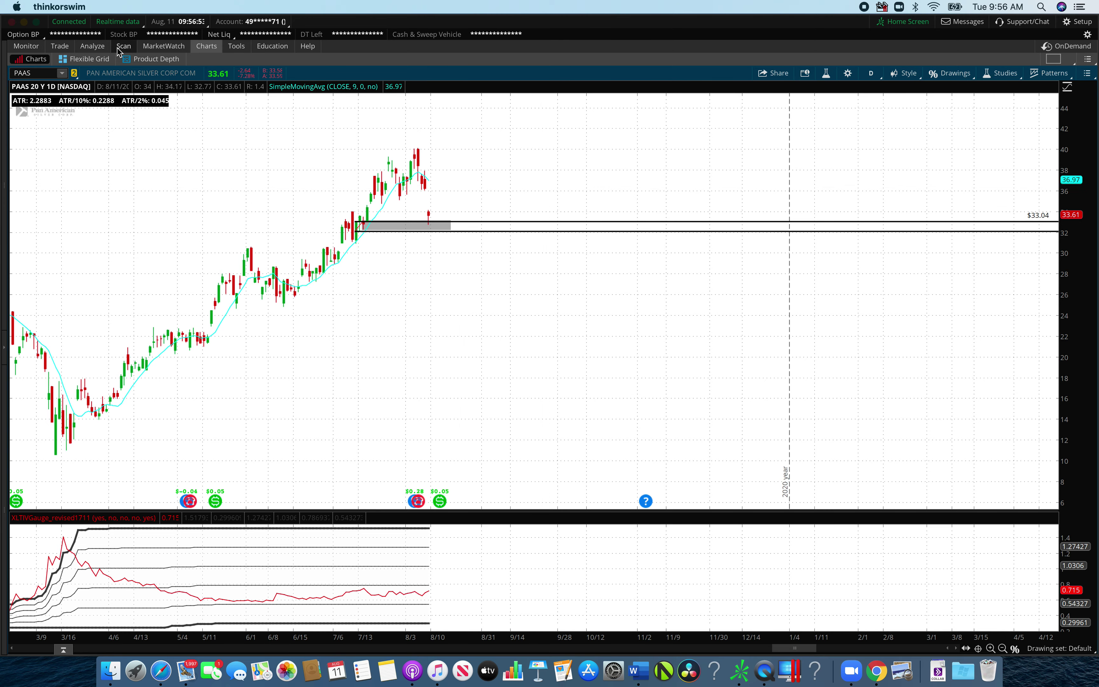
mouse_move(266, 98)
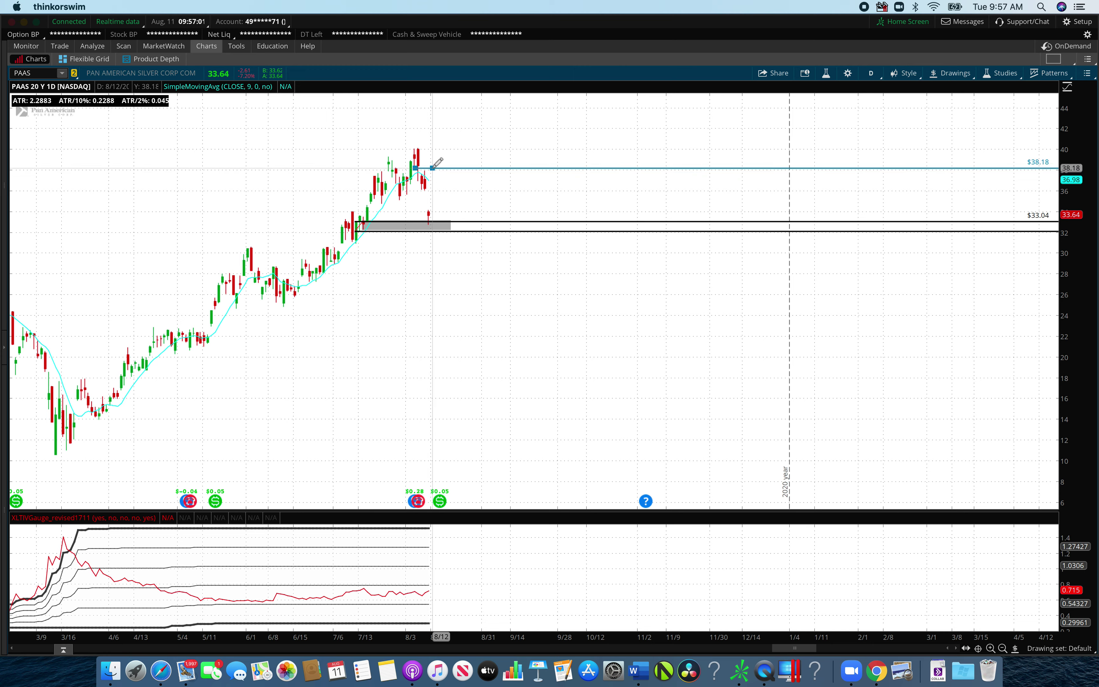
left_click(435, 165)
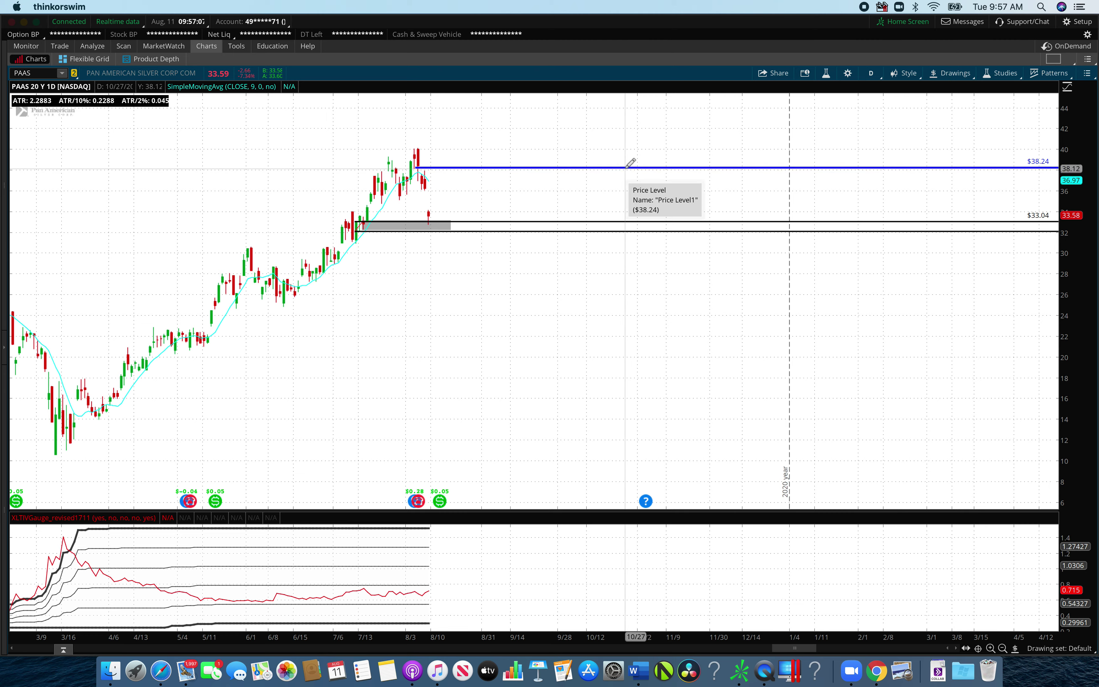
Load the SJW daily chart in place of PAAS.
left_click(40, 73)
type("S")
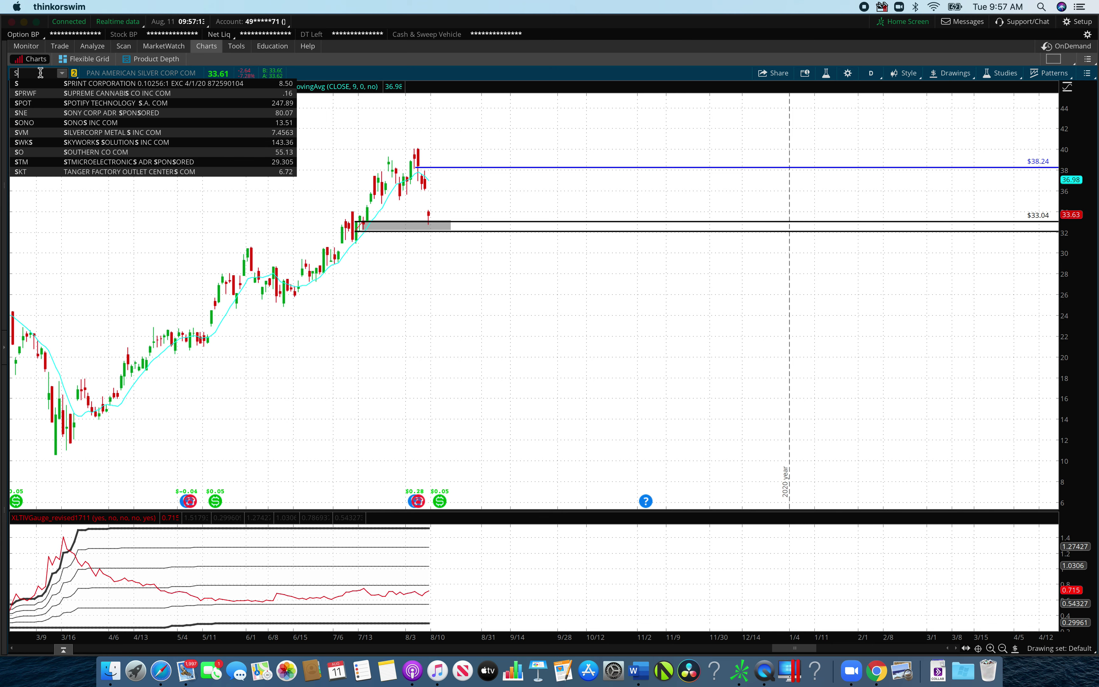
type("JW")
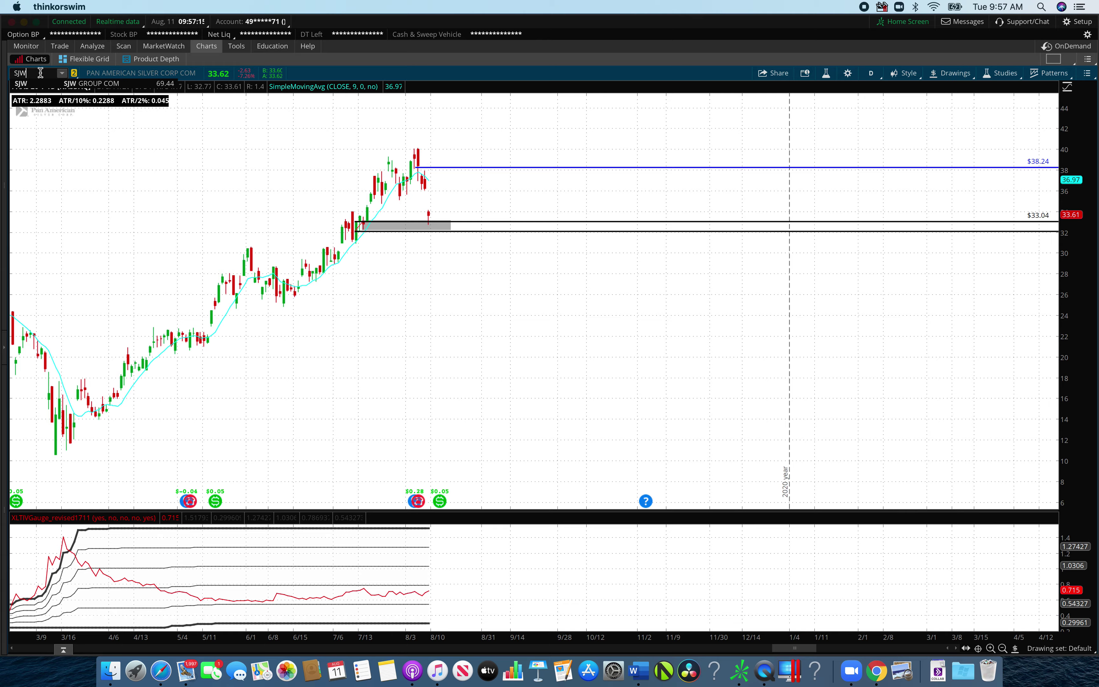
key("Return")
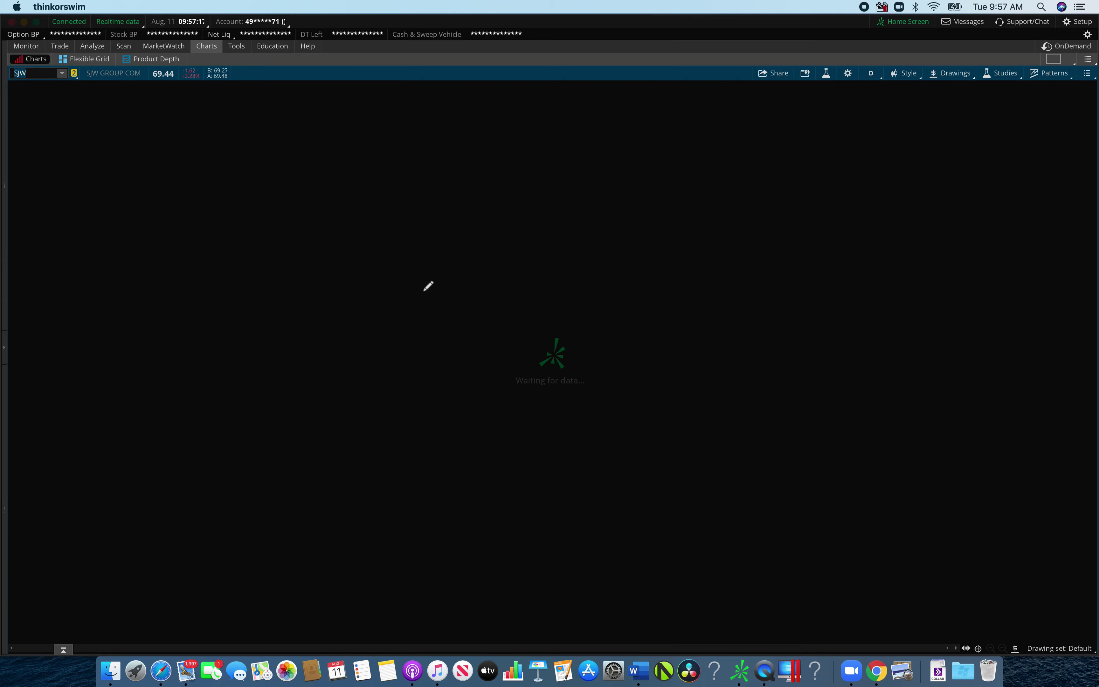
scroll(537, 313, "down", 10)
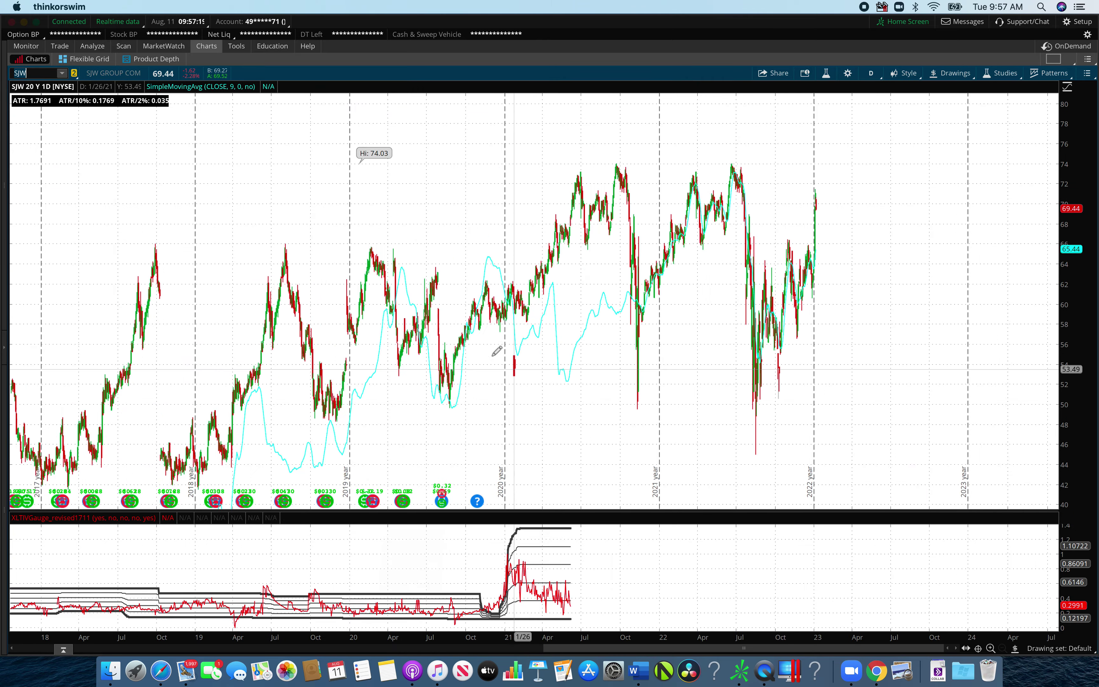
scroll(459, 191, "up", 5)
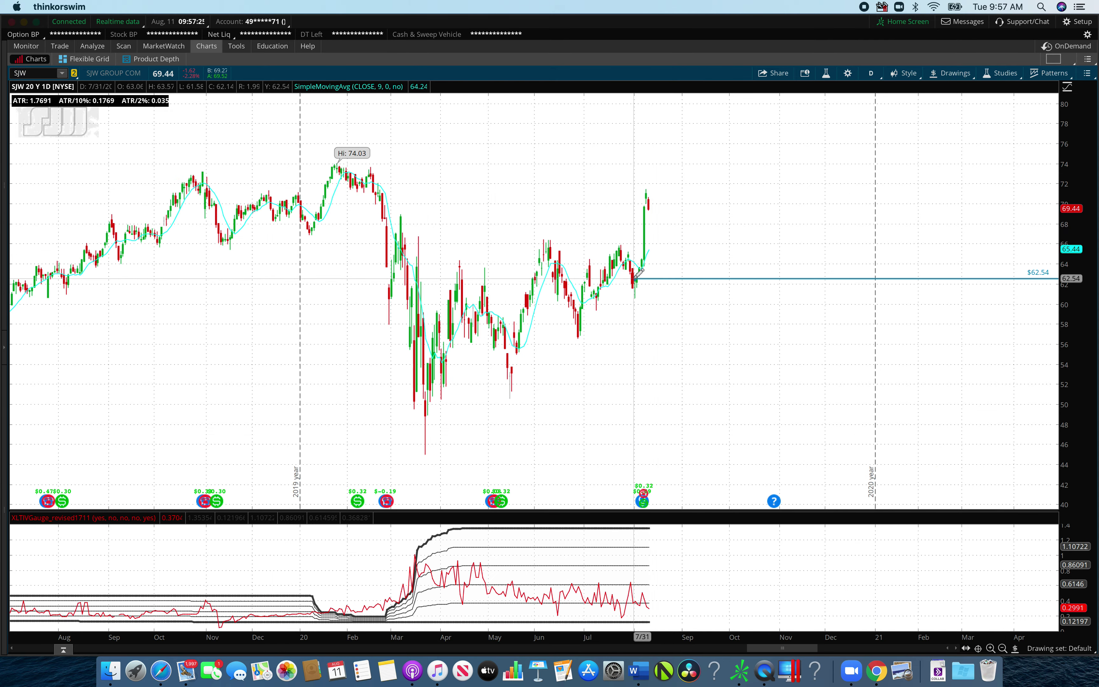
right_click(499, 244)
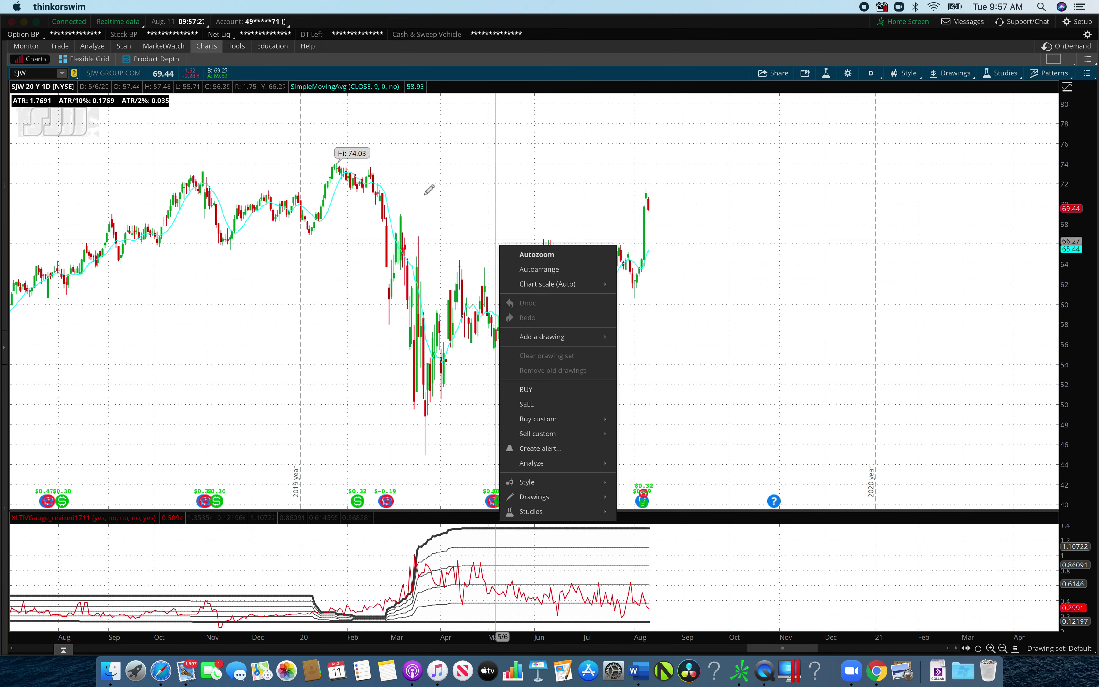
left_click(183, 84)
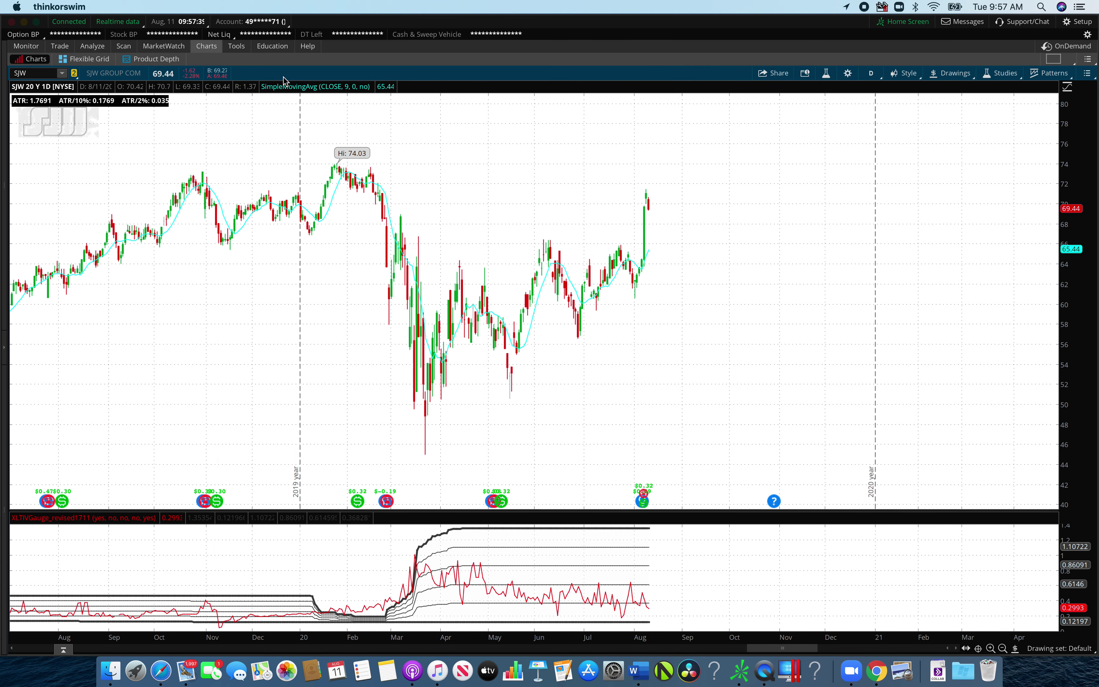
Draw Fibonacci zone lines at $62.79 and $60.58 on SJW.
left_click(1016, 649)
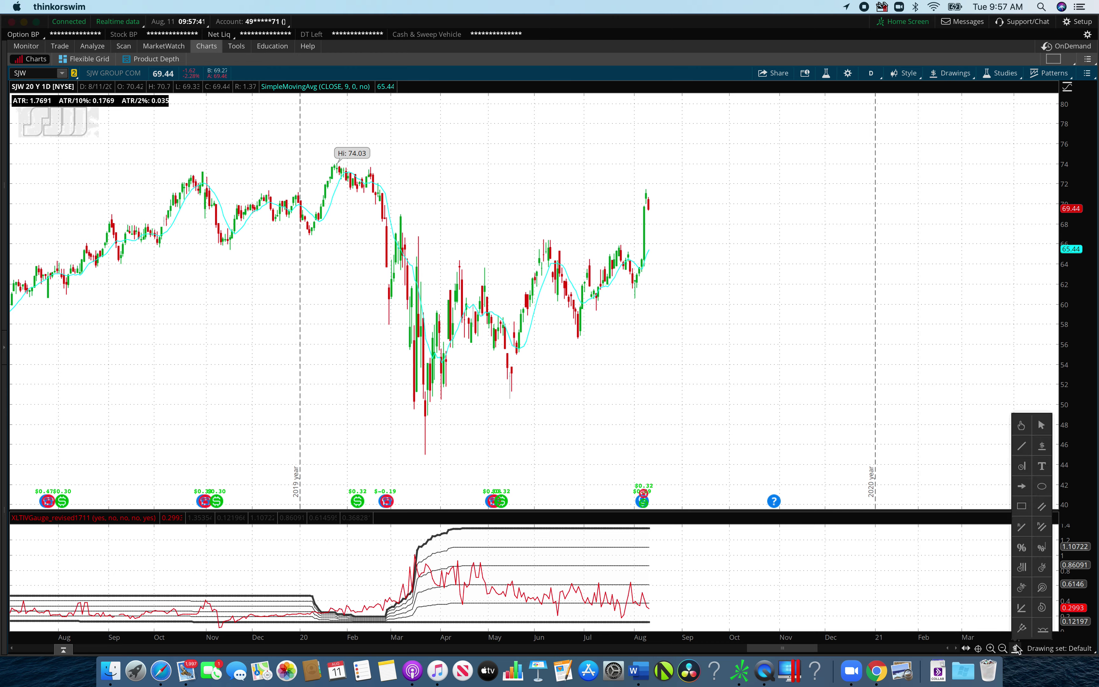
left_click(1021, 547)
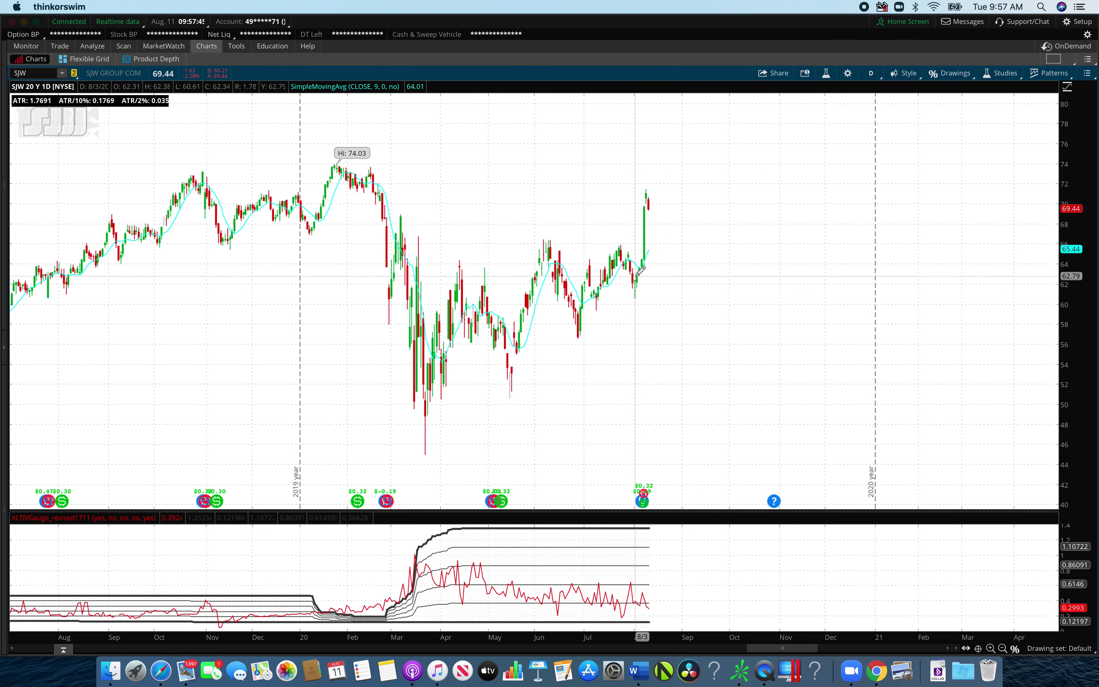
left_click_drag(635, 275, 626, 297)
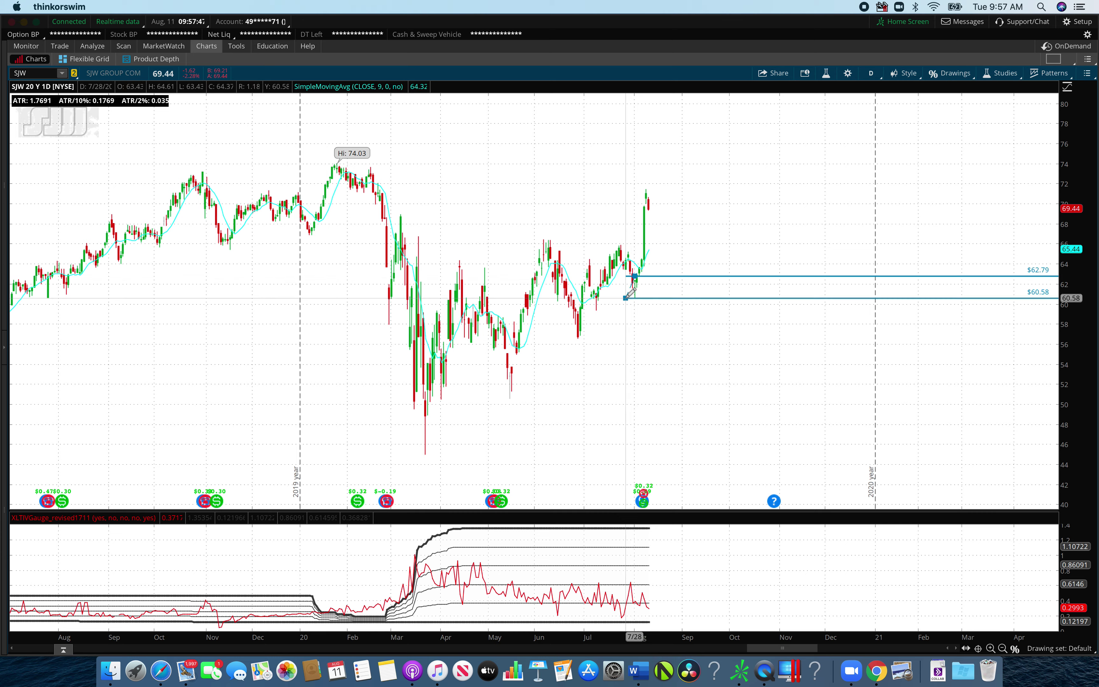
Create an At or below 62.67 alert from the $62.79 line, then zoom into January–November 2020.
right_click(666, 275)
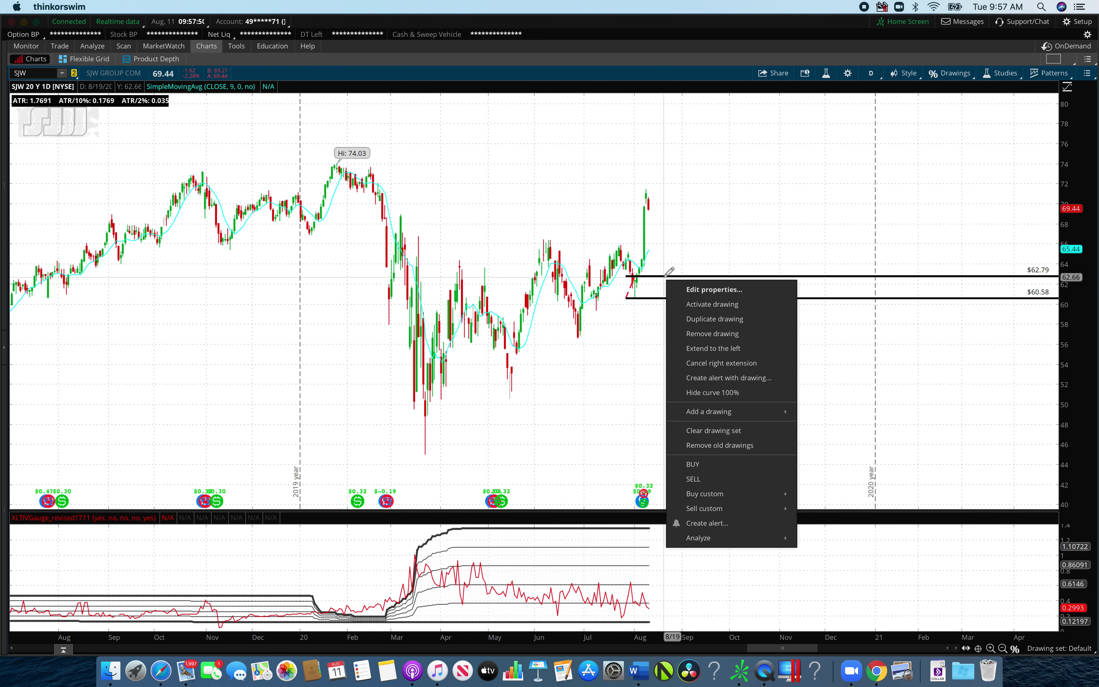
left_click(760, 527)
left_click(489, 246)
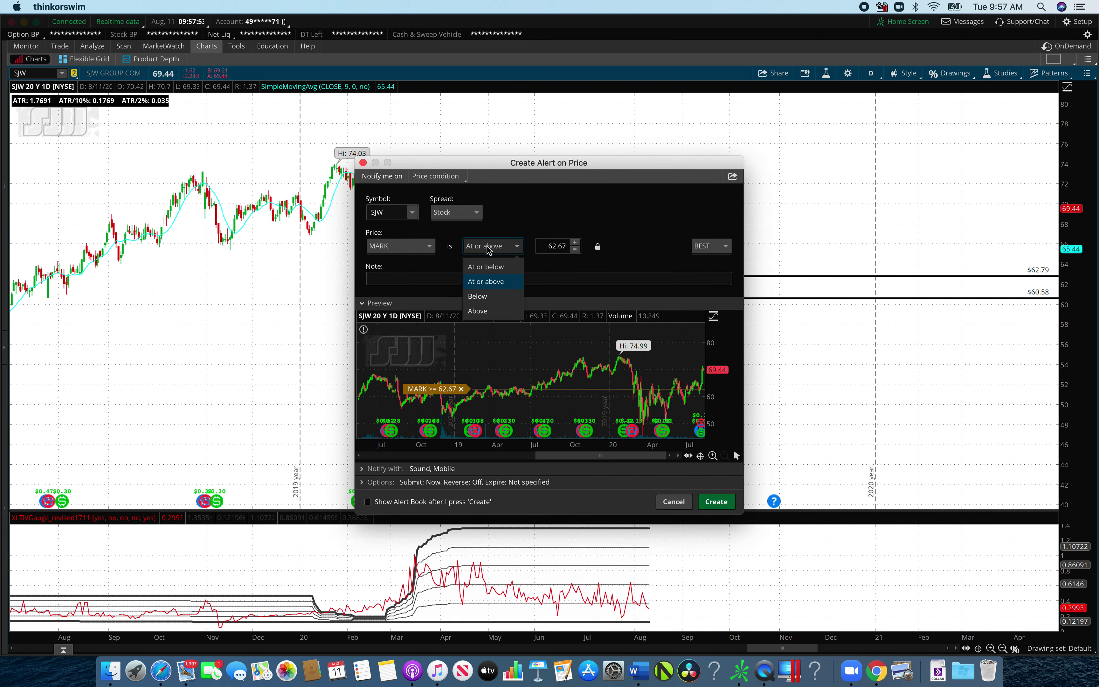
left_click(497, 271)
left_click(716, 502)
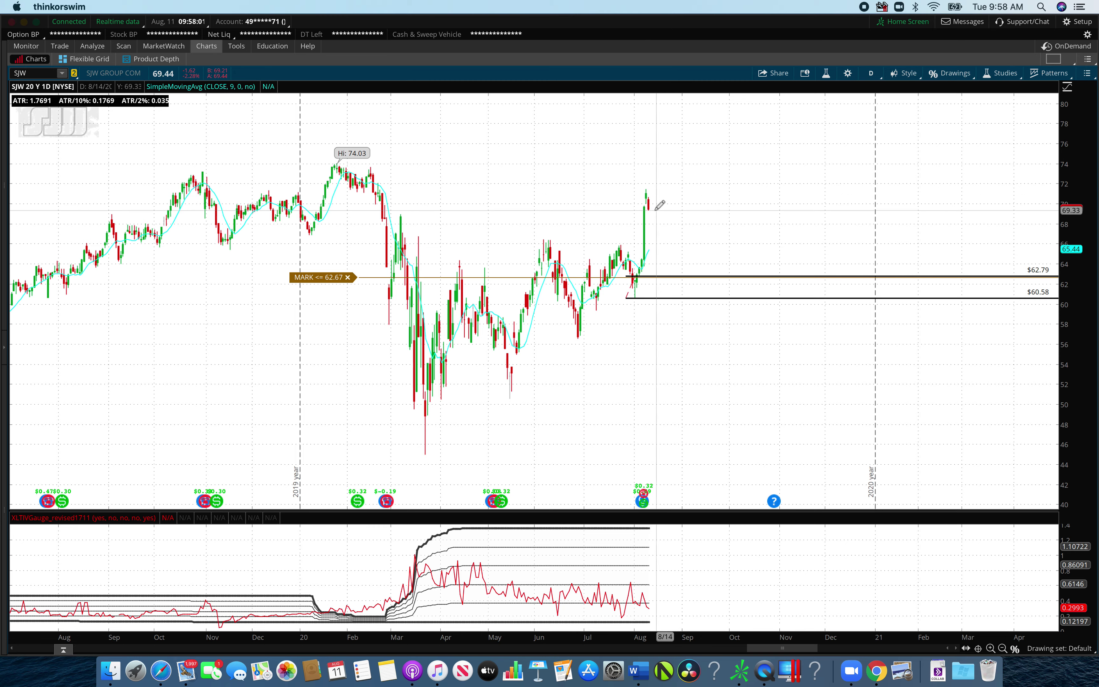
left_click_drag(794, 163, 300, 181)
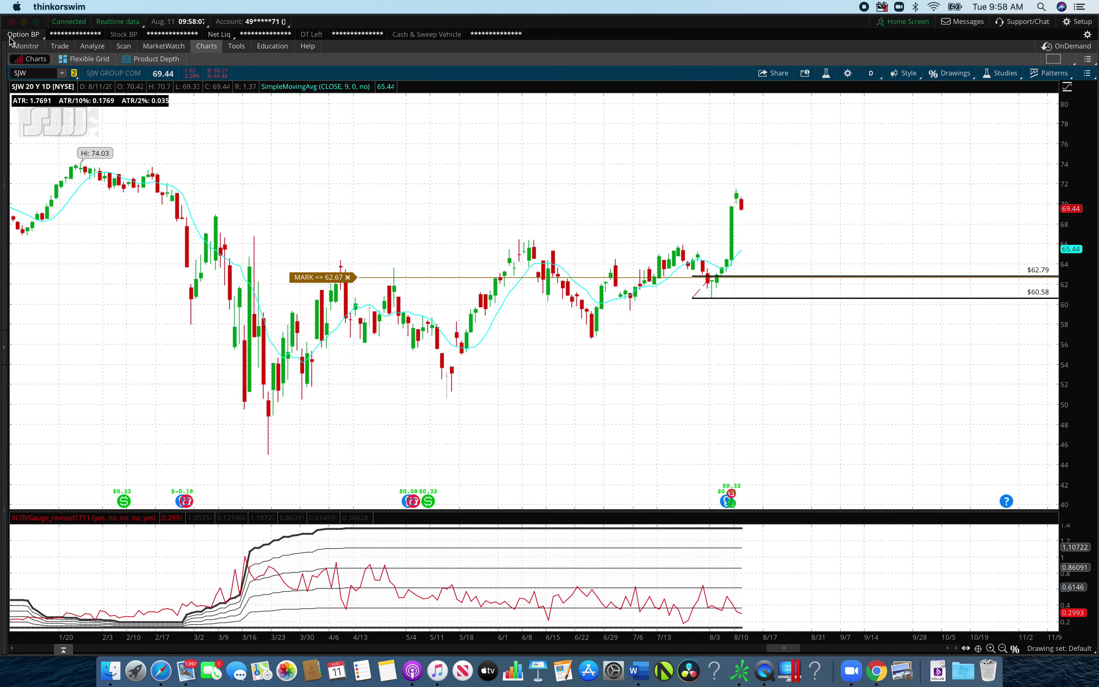
Load the TGNA chart and mark zone lines at $12.91 and $13.27 on the early-June high.
left_click(30, 72)
type("TGN")
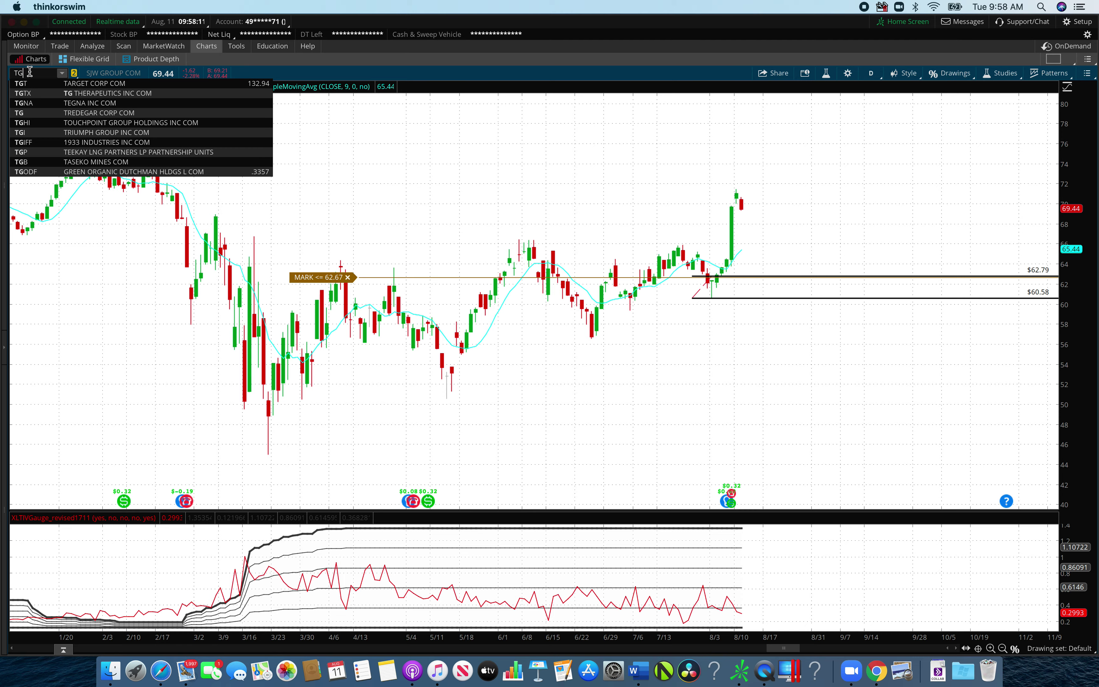
type("A")
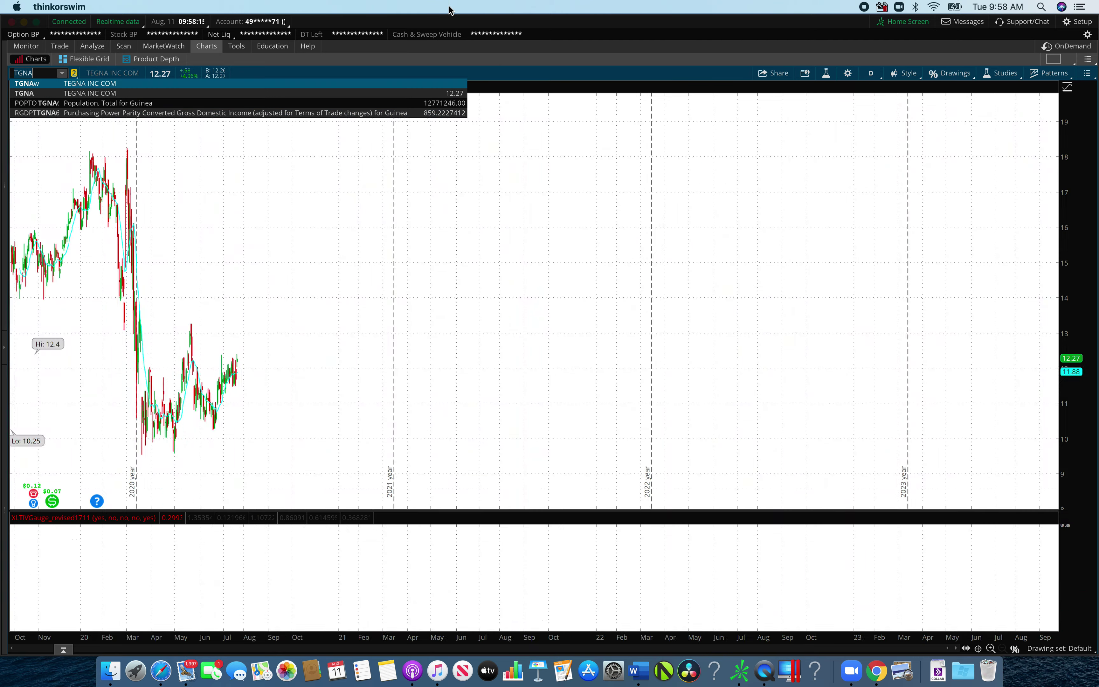
left_click(490, 311)
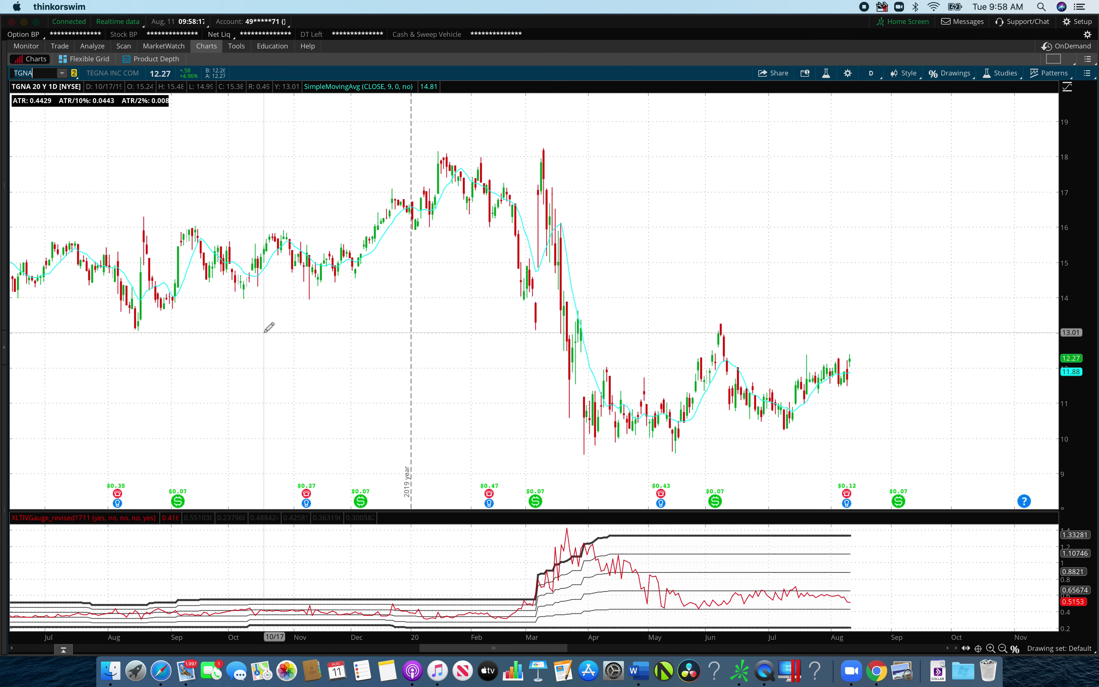
left_click(720, 336)
left_click(711, 323)
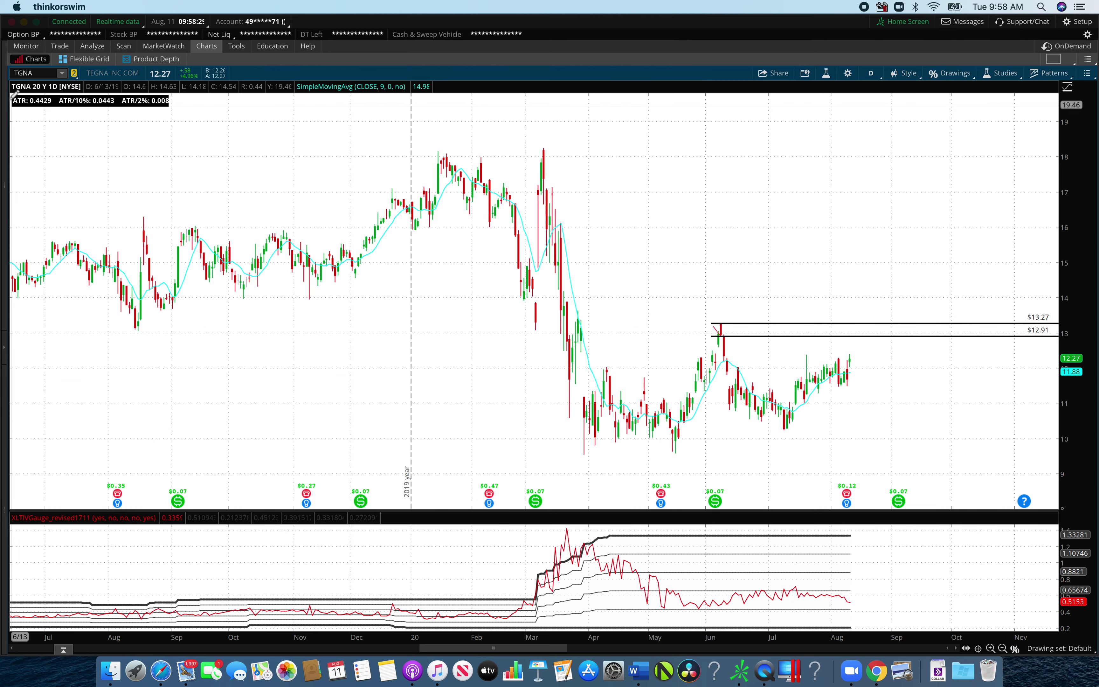
Load the PNM chart and zoom in on its 2019–2020 price action.
left_click(37, 71)
type("PN")
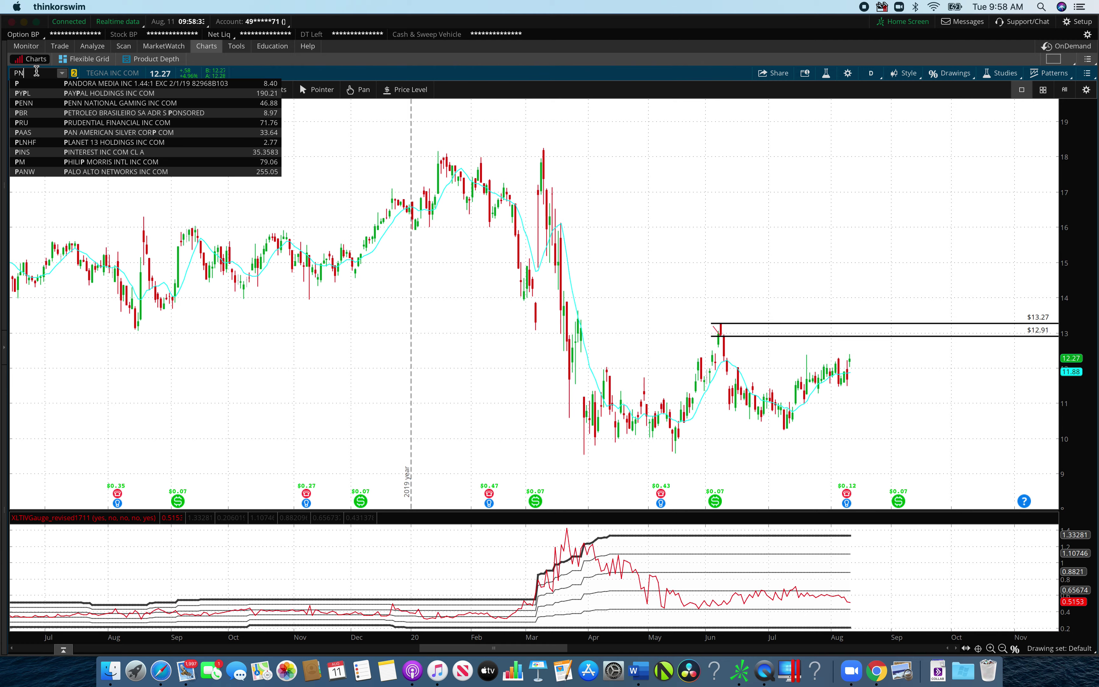
type("M")
key("Return")
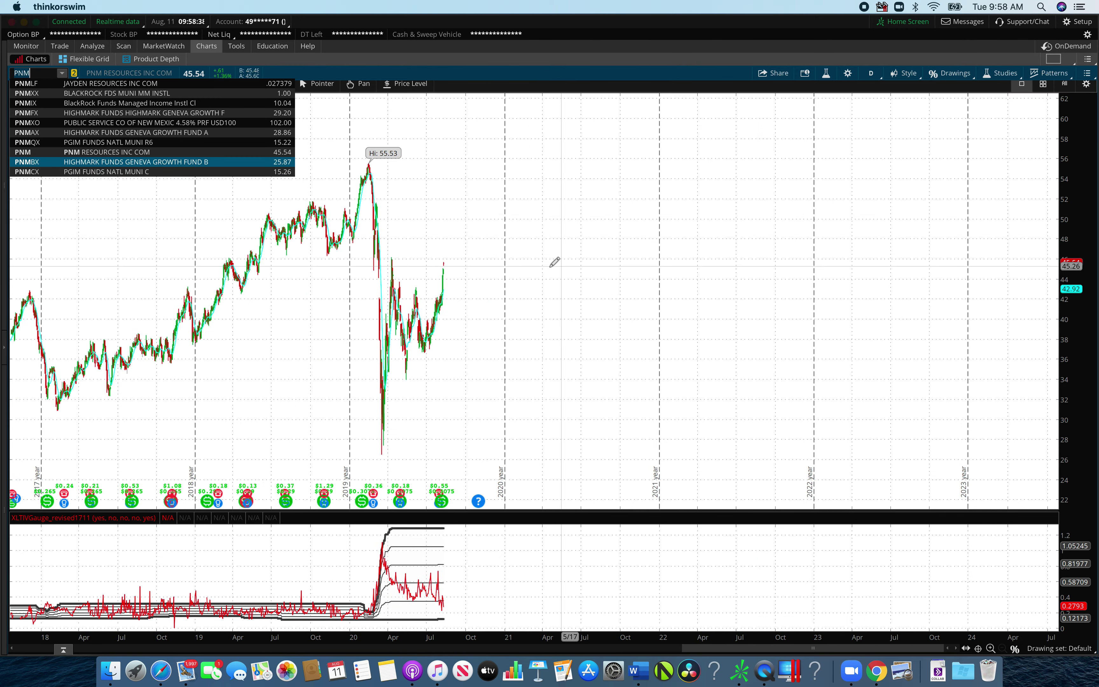
left_click_drag(417, 259, 504, 259)
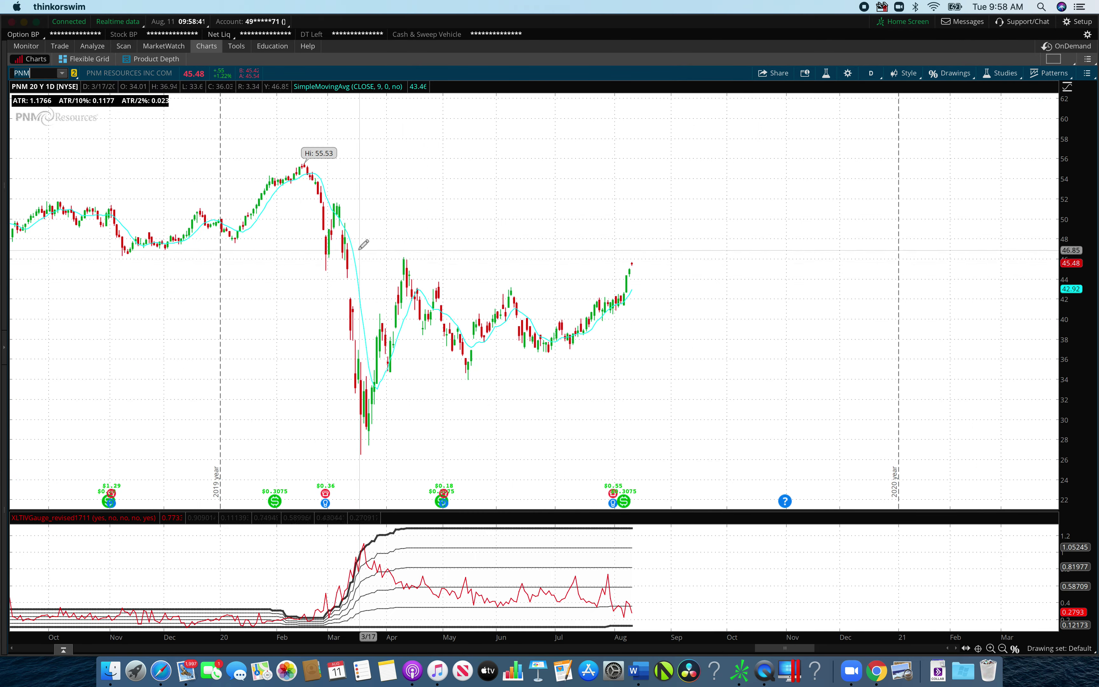
Mark a $47.53–$49.54 zone at the March drop and box the April–August range between 34 and 46.
left_click(344, 242)
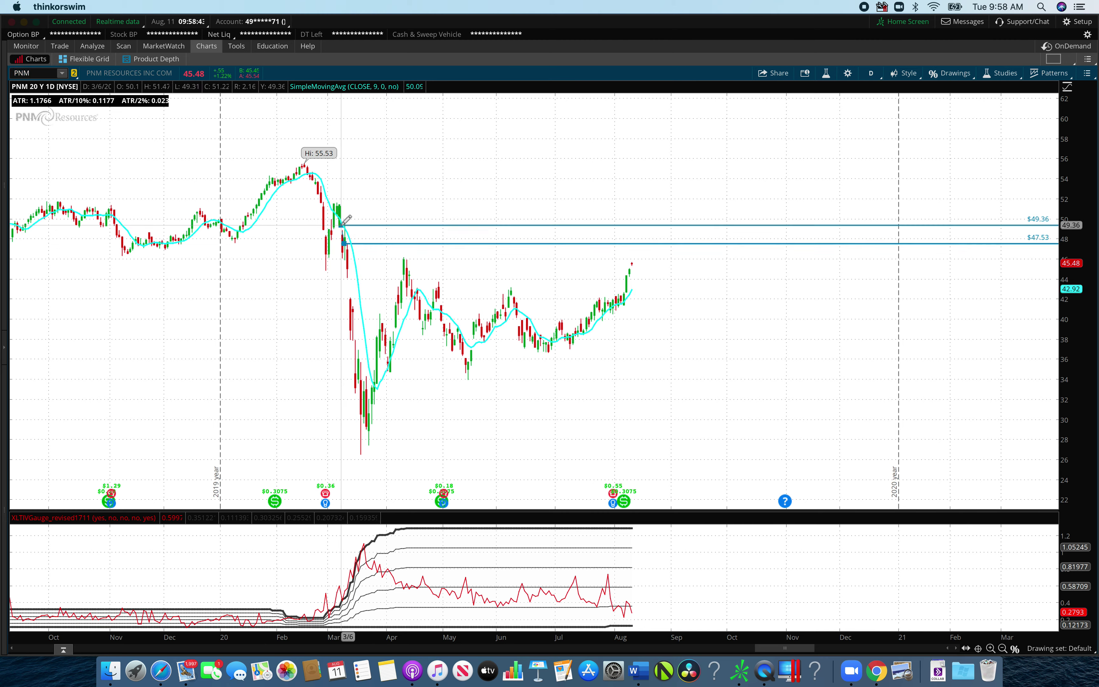
left_click(342, 222)
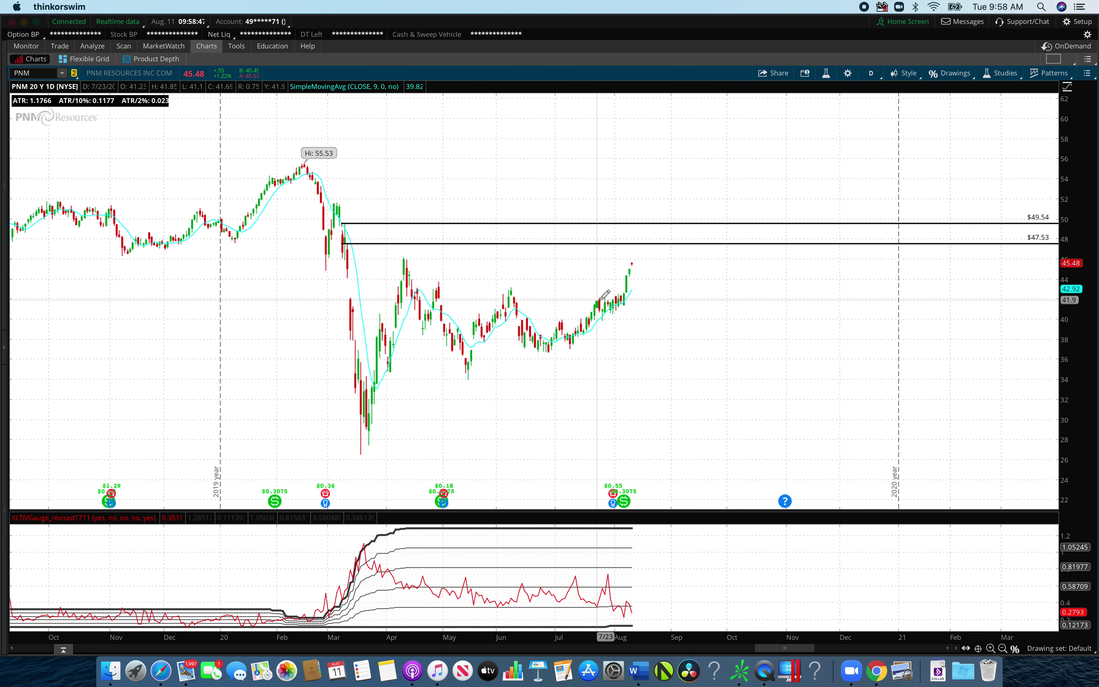
mouse_move(195, 95)
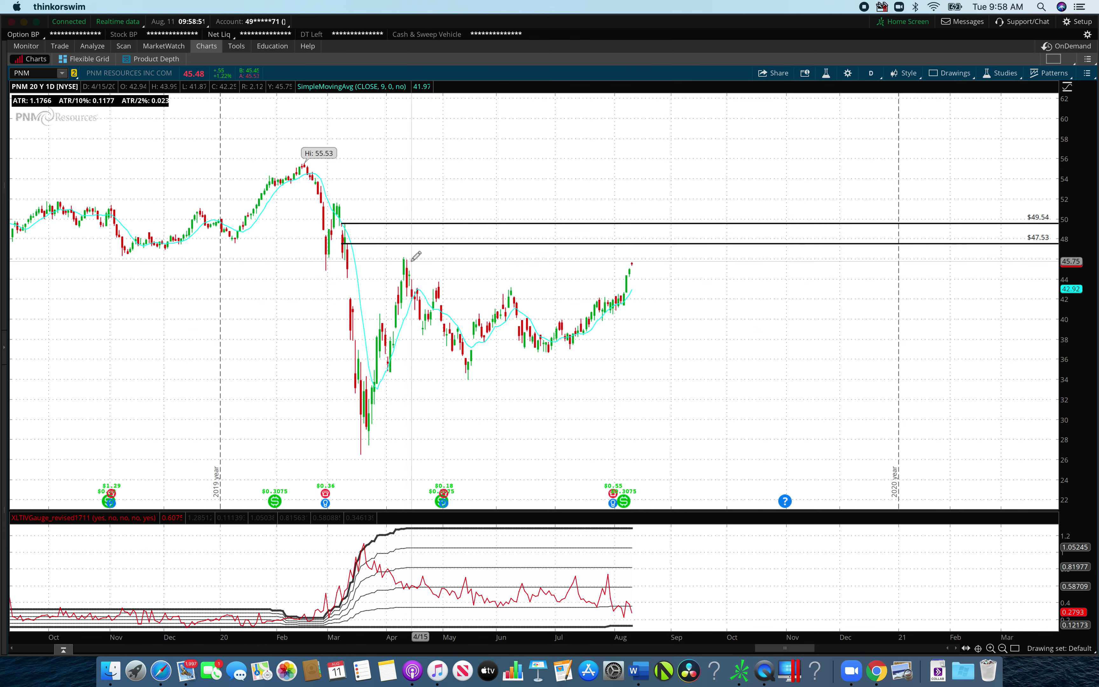
mouse_move(403, 259)
left_mouse_down()
mouse_move(656, 372)
mouse_move(644, 380)
left_mouse_up()
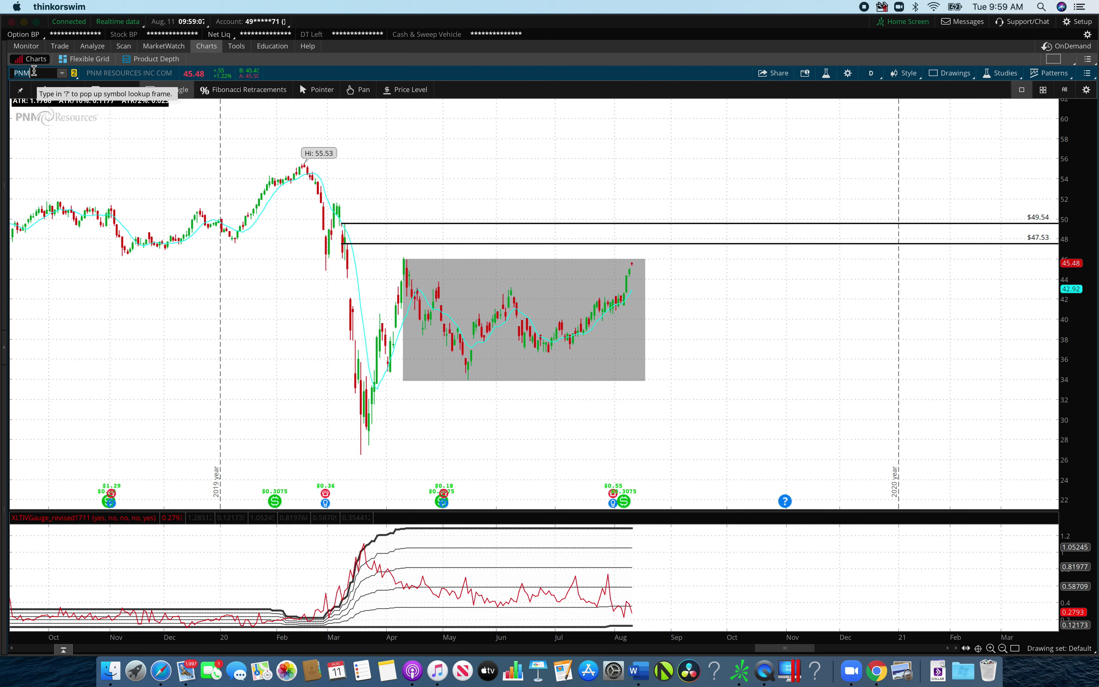
Load the OGS chart and zoom in on its 2019–2020 daily range.
type("G")
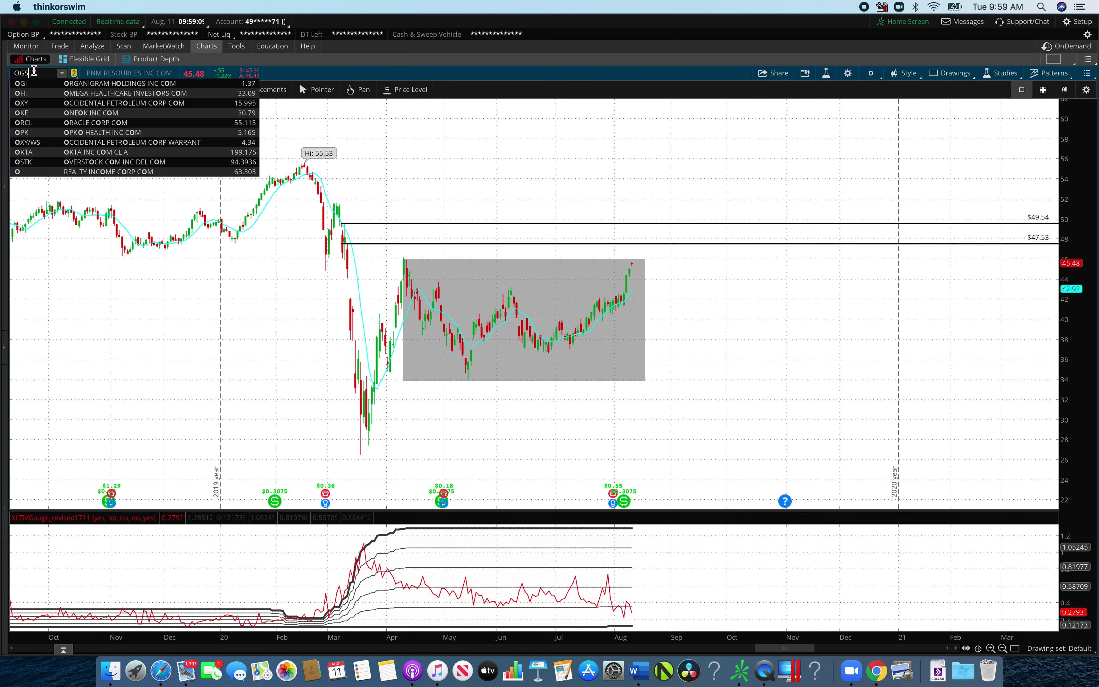
type("S")
key("Return")
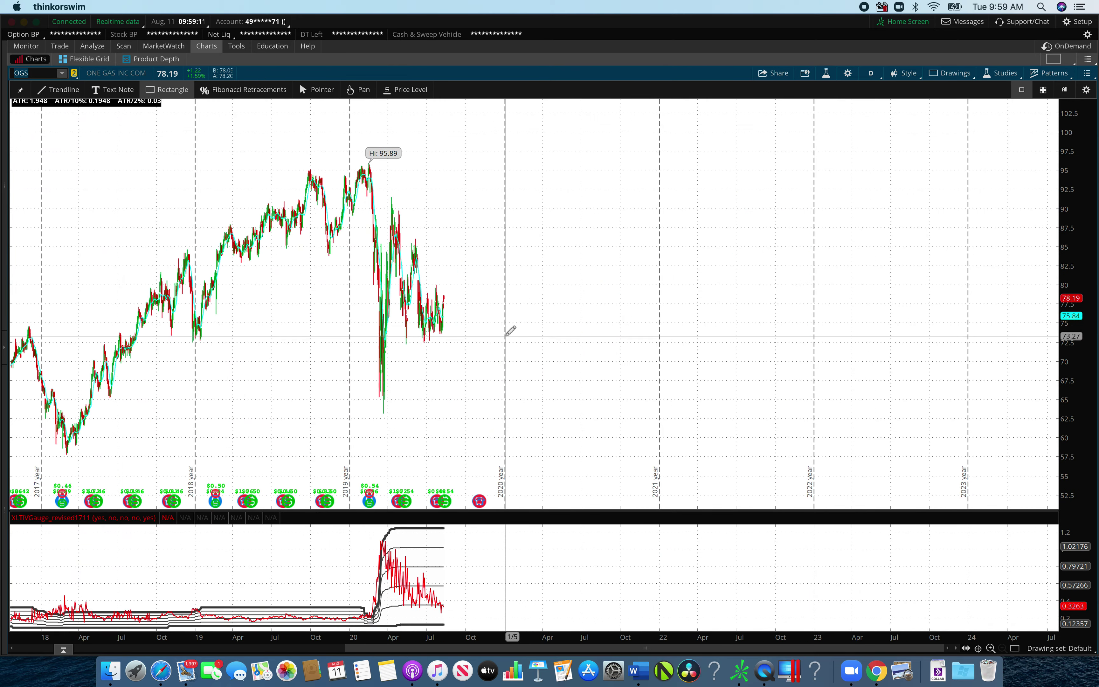
left_click_drag(510, 329, 331, 329)
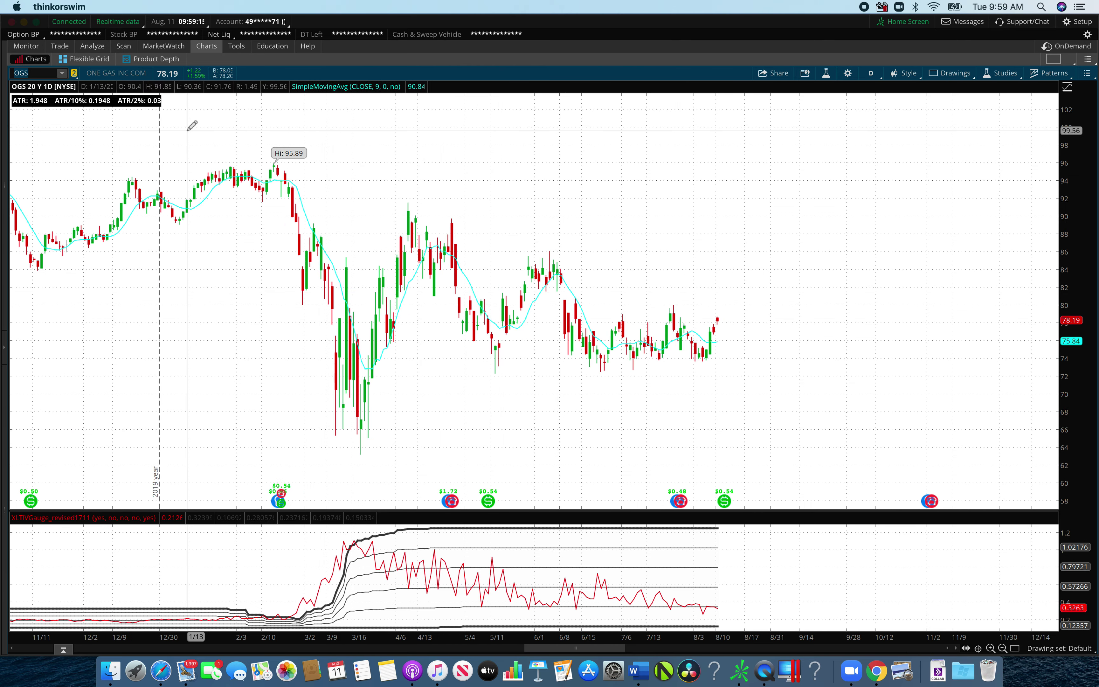
Chart HSBC daily, zoomed to January–September 2020 with a taller, rescaled price axis.
mouse_move(47, 82)
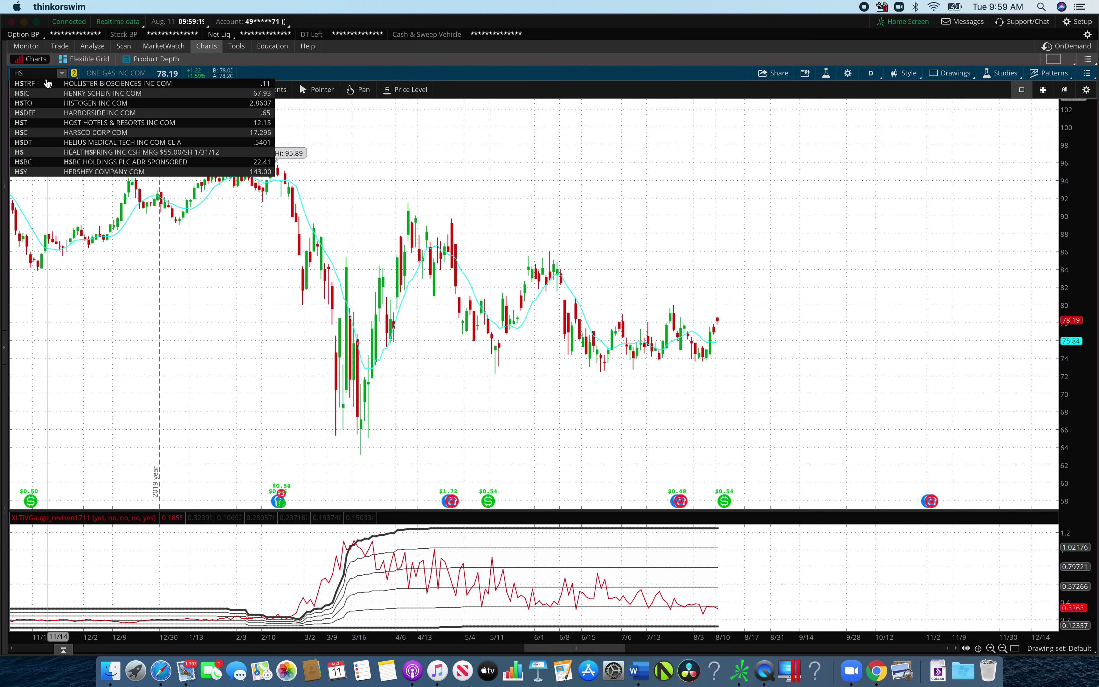
type("C")
key("Return")
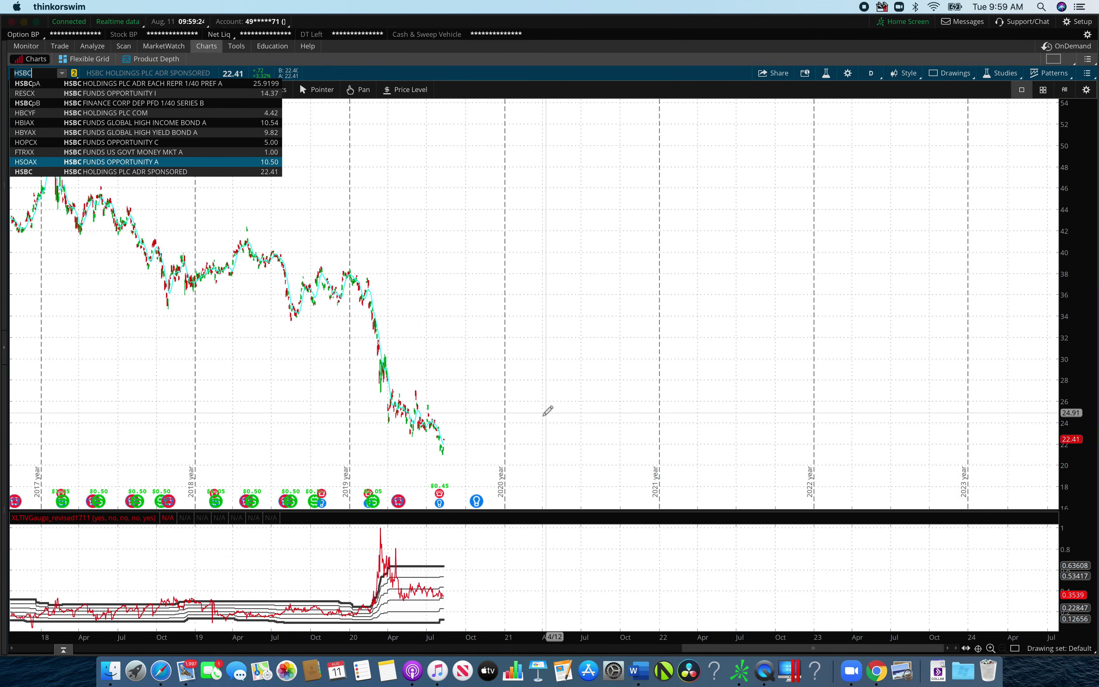
mouse_move(526, 411)
left_mouse_down()
mouse_move(374, 410)
mouse_move(294, 312)
mouse_move(268, 387)
left_mouse_up()
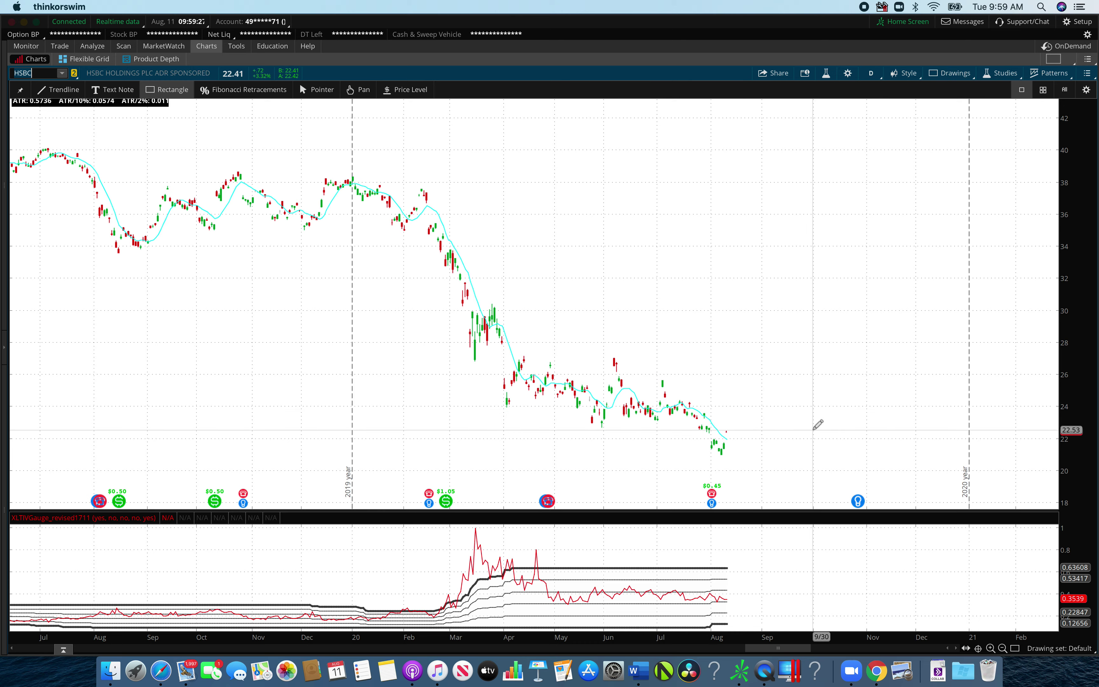
left_click_drag(813, 391, 356, 409)
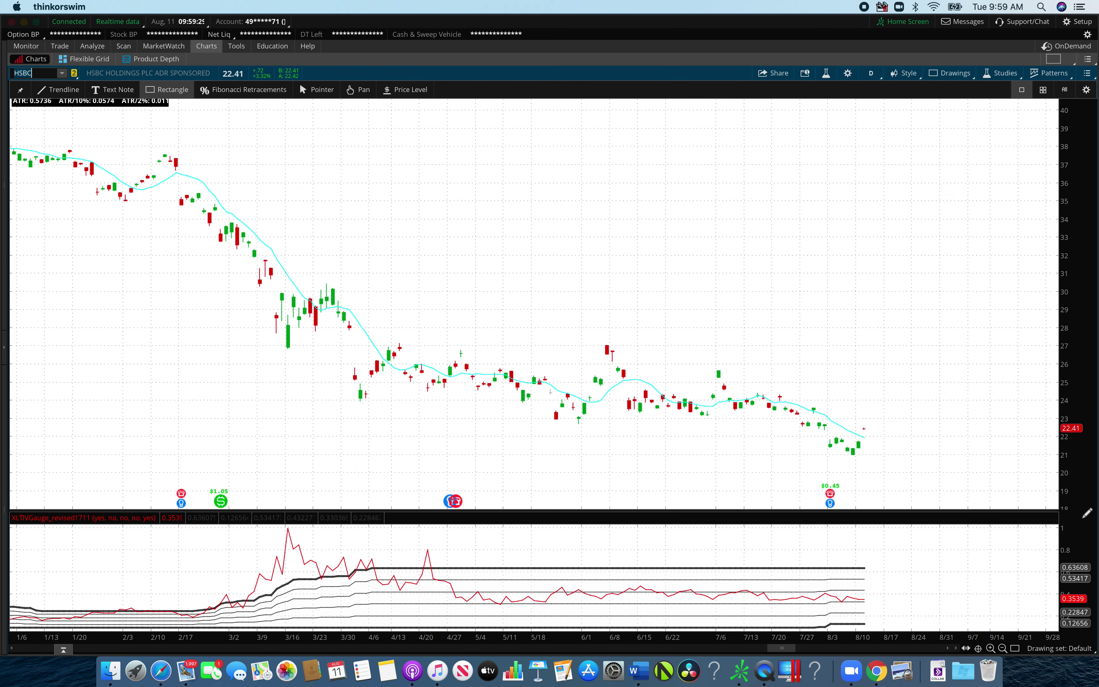
left_click_drag(1071, 495, 1071, 453)
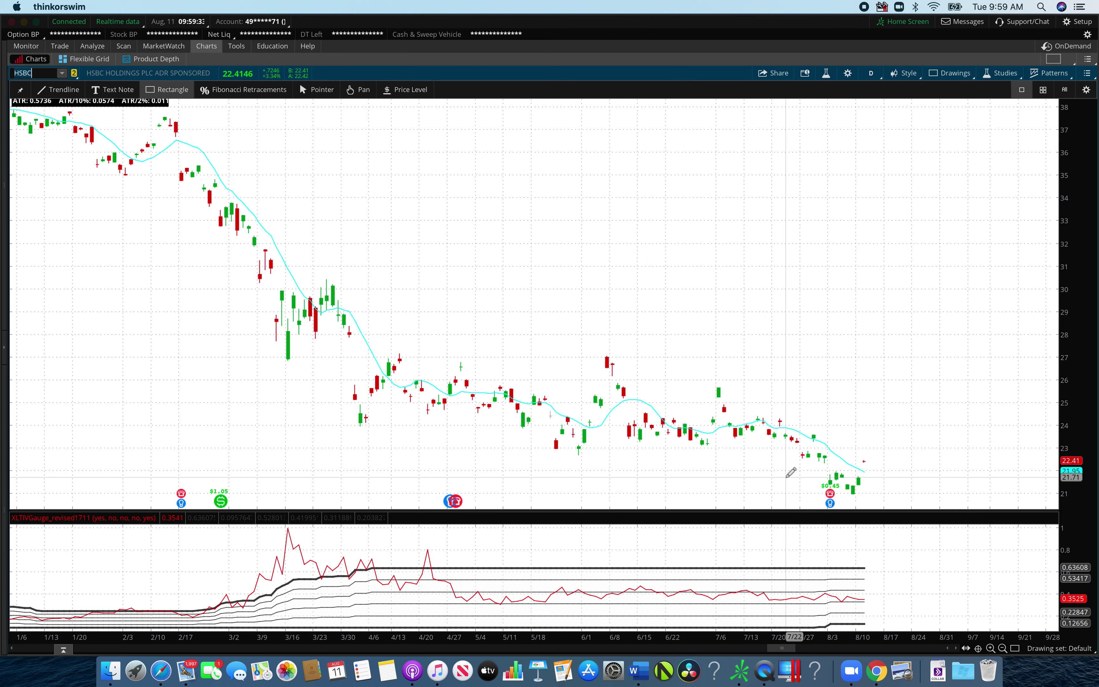
left_click_drag(1076, 438, 1076, 449)
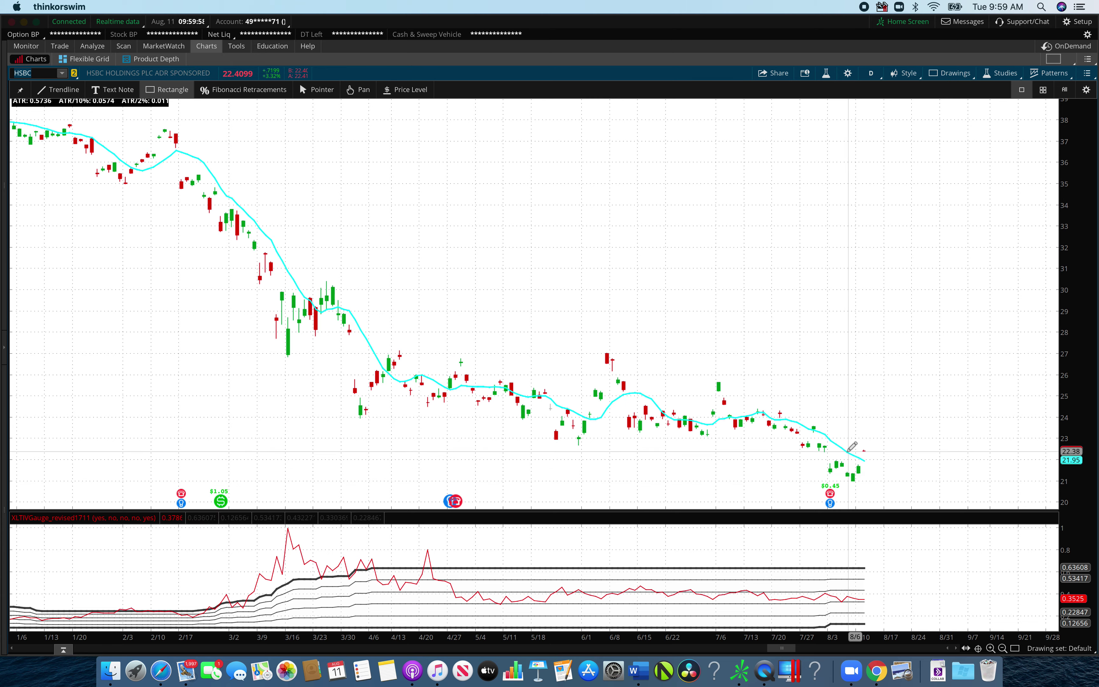
Draw a grey box from the late-July candle to about 22.78, then a $22.40–$22.75 price zone.
left_click(822, 448)
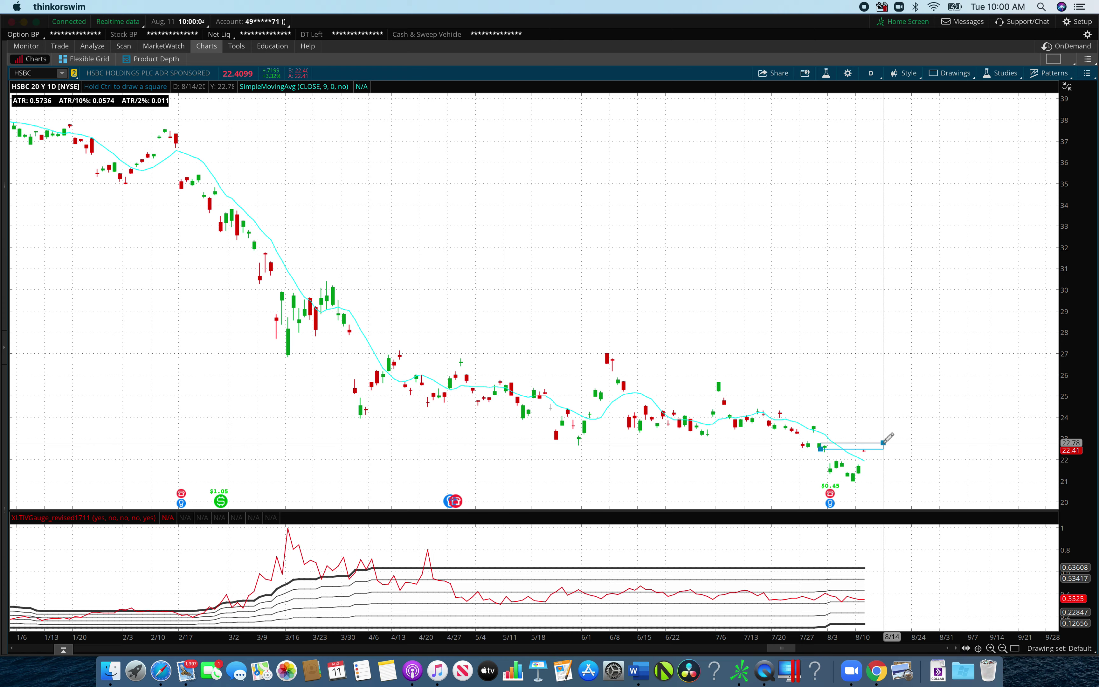
left_click(883, 442)
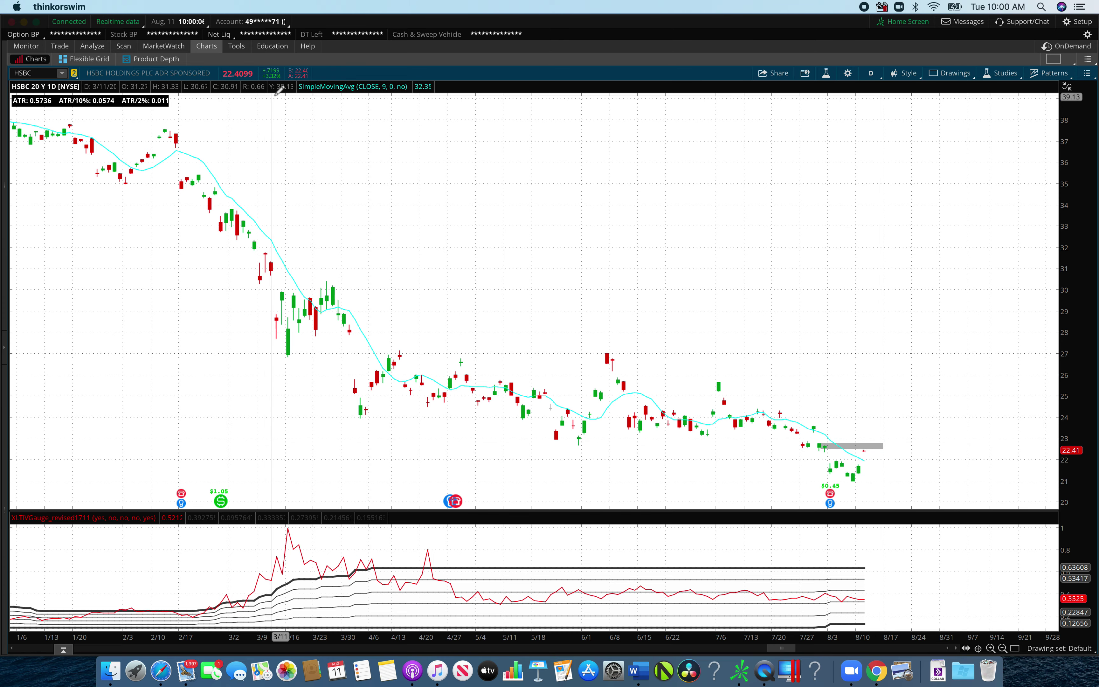
mouse_move(285, 90)
left_click(237, 90)
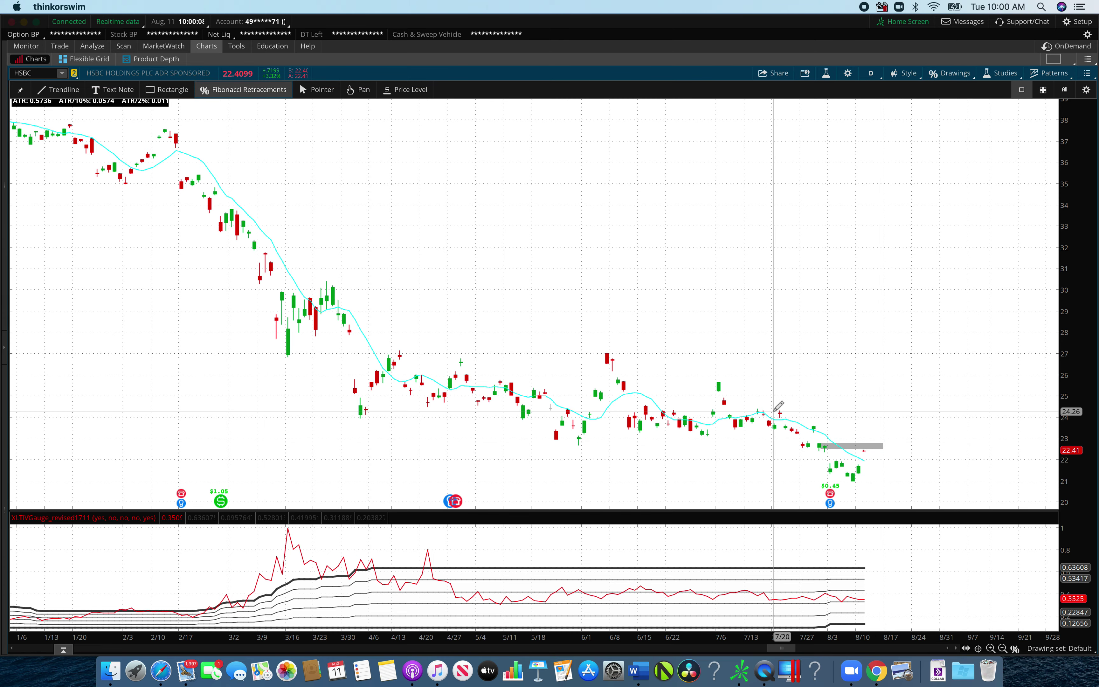
left_click(822, 452)
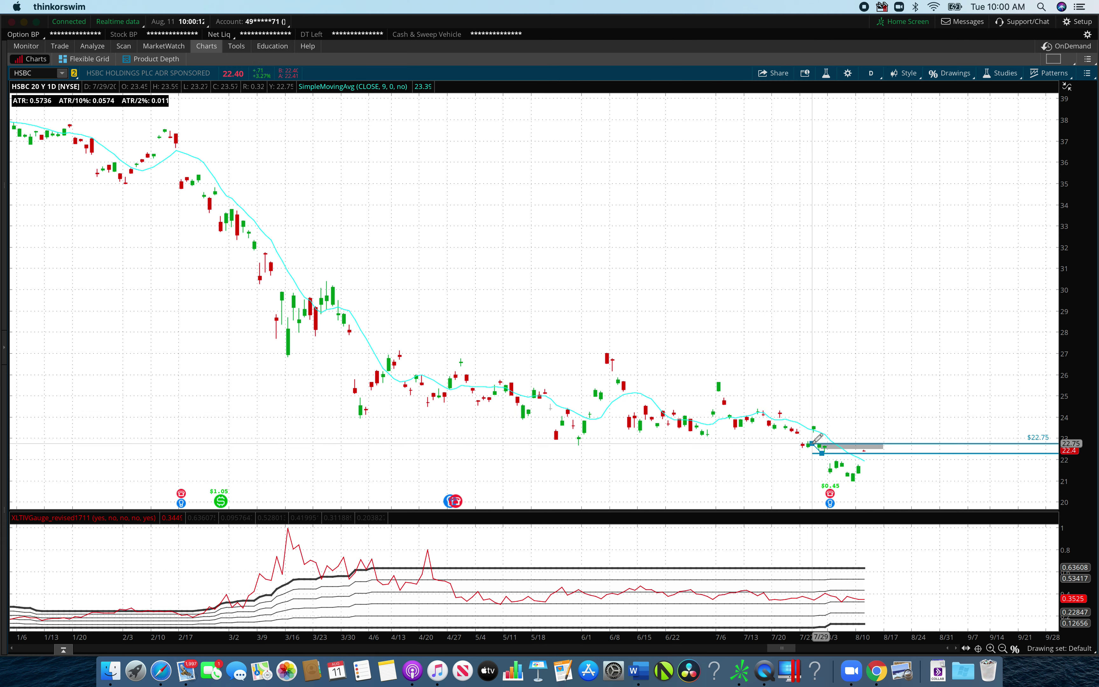
left_click(818, 442)
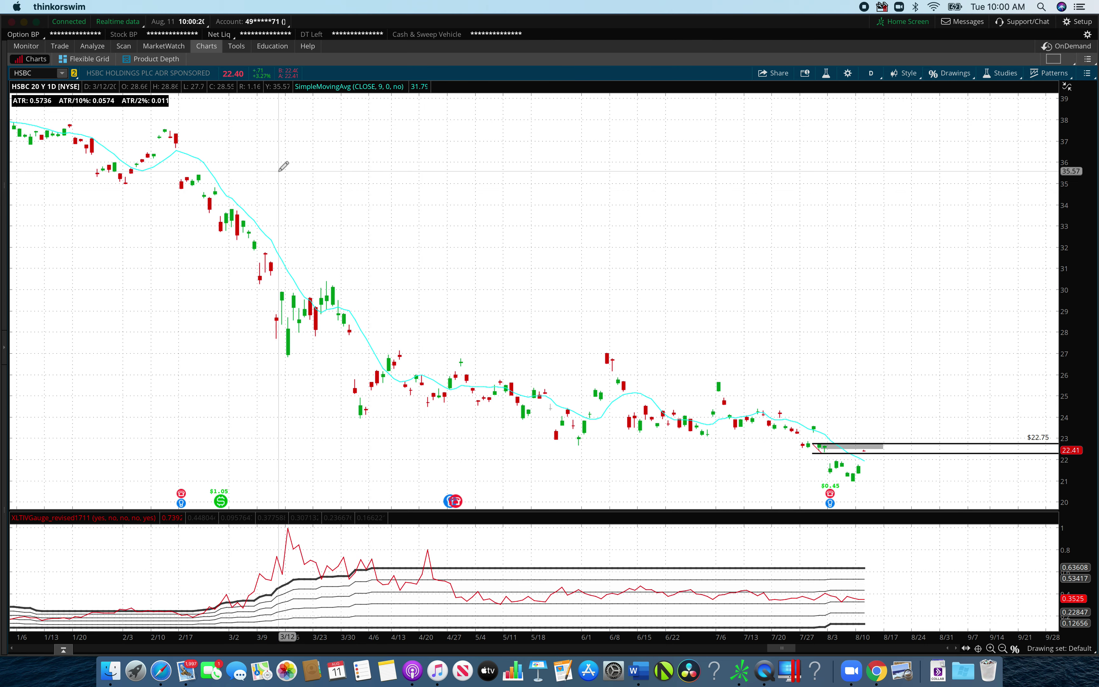
mouse_move(208, 93)
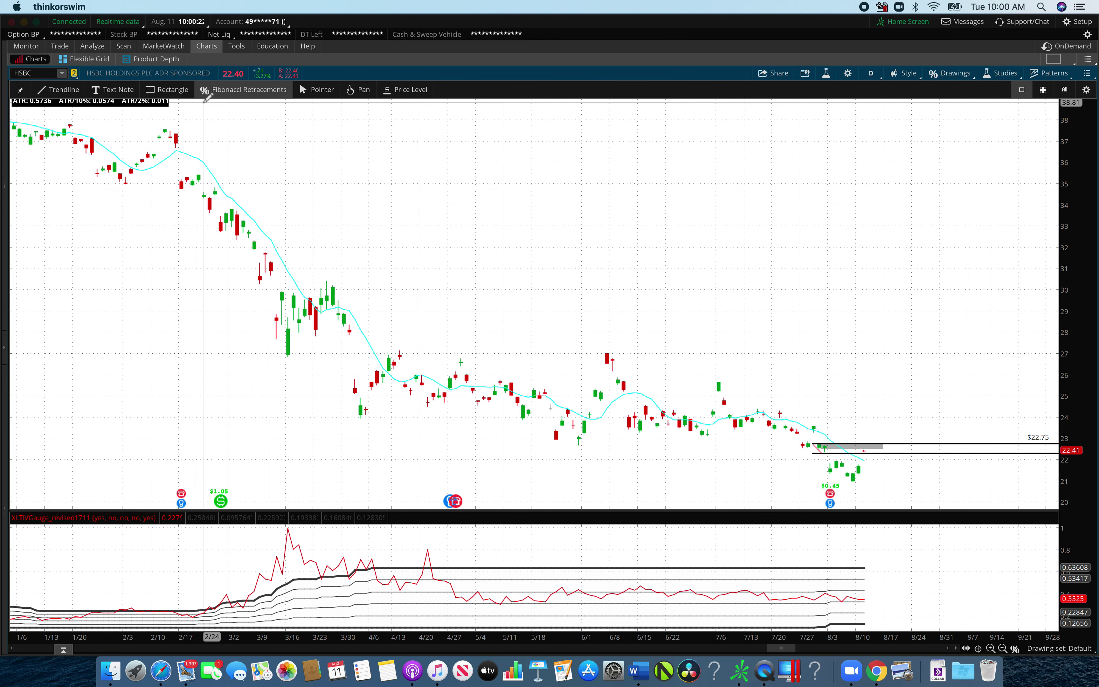